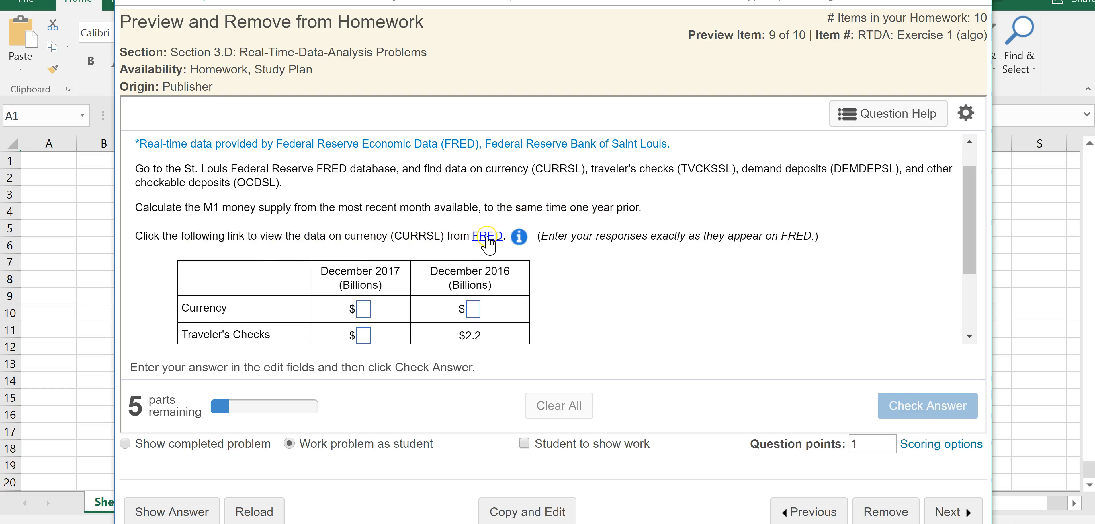
Open the exercise's linked FRED data on currency (CURRSL) and maximize its browser window
click(487, 236)
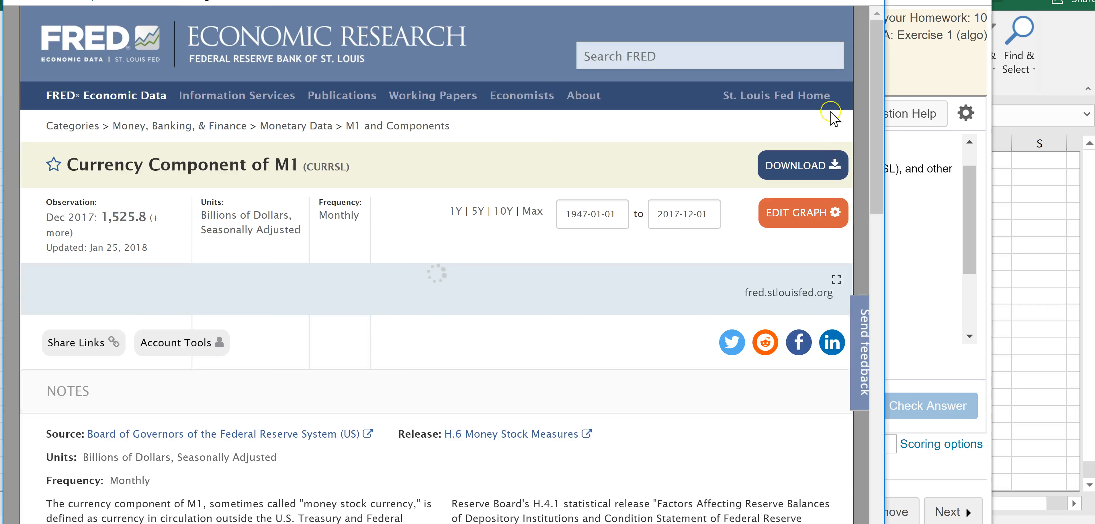
drag(638, 0, 759, 12)
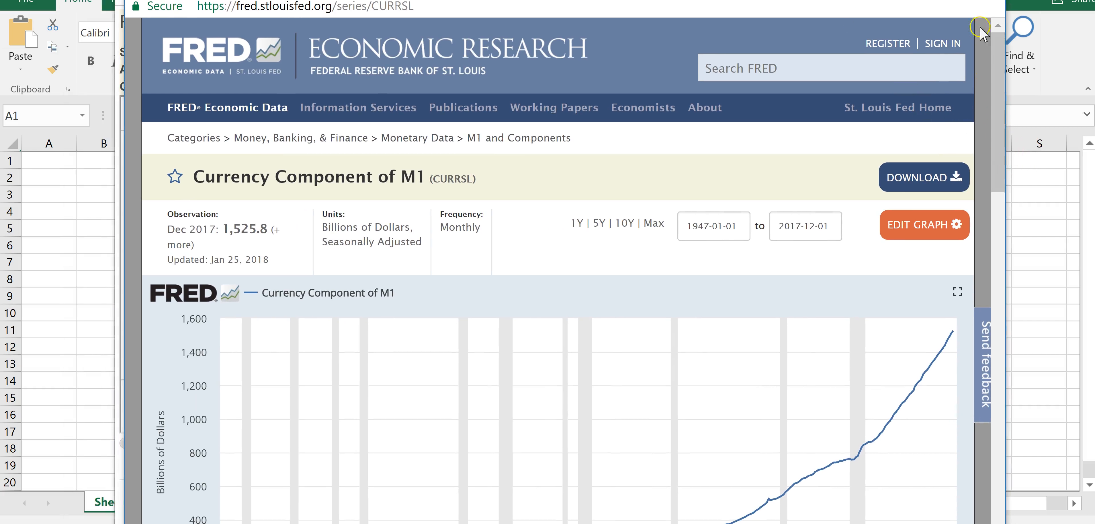
click(945, 1)
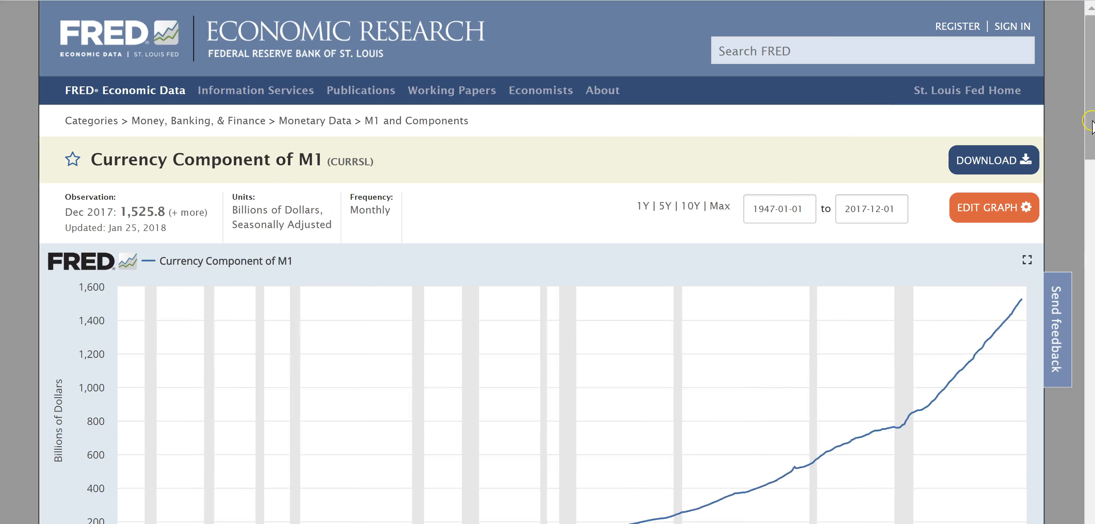
scroll(1092, 121, down, 3)
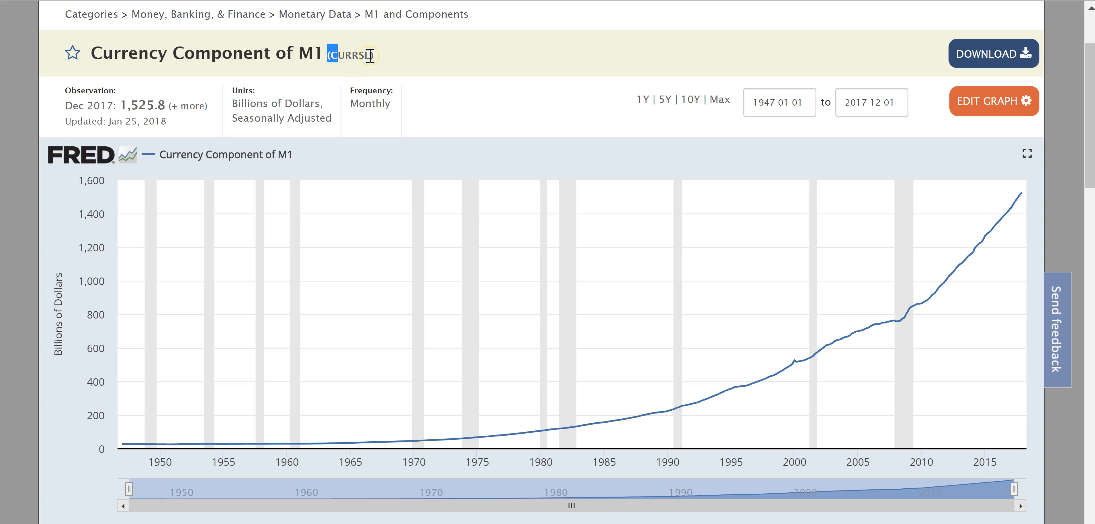
Examine the series code beside the Currency Component of M1 title by highlighting it
drag(358, 55, 336, 57)
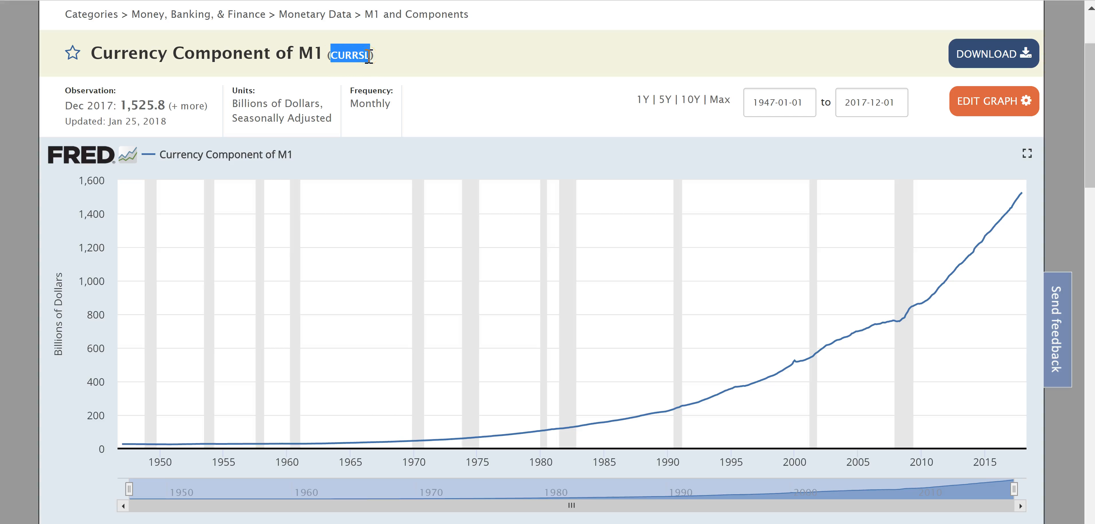
click(330, 55)
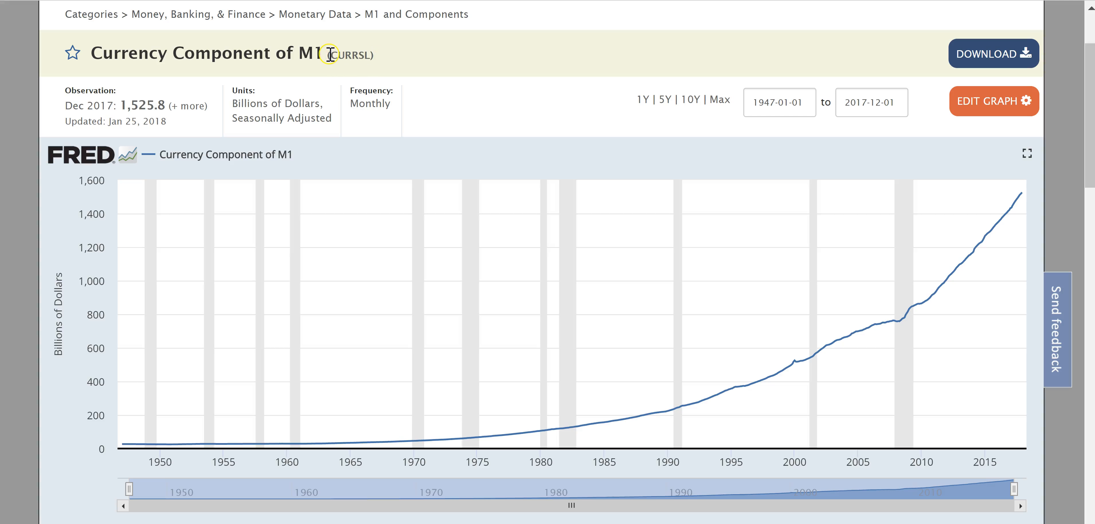
drag(332, 55, 352, 55)
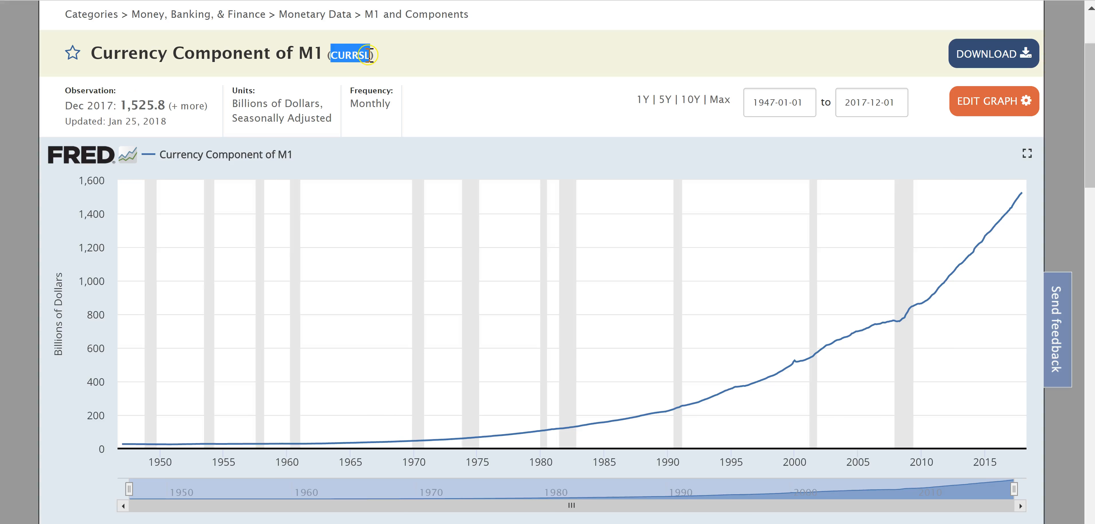
click(380, 56)
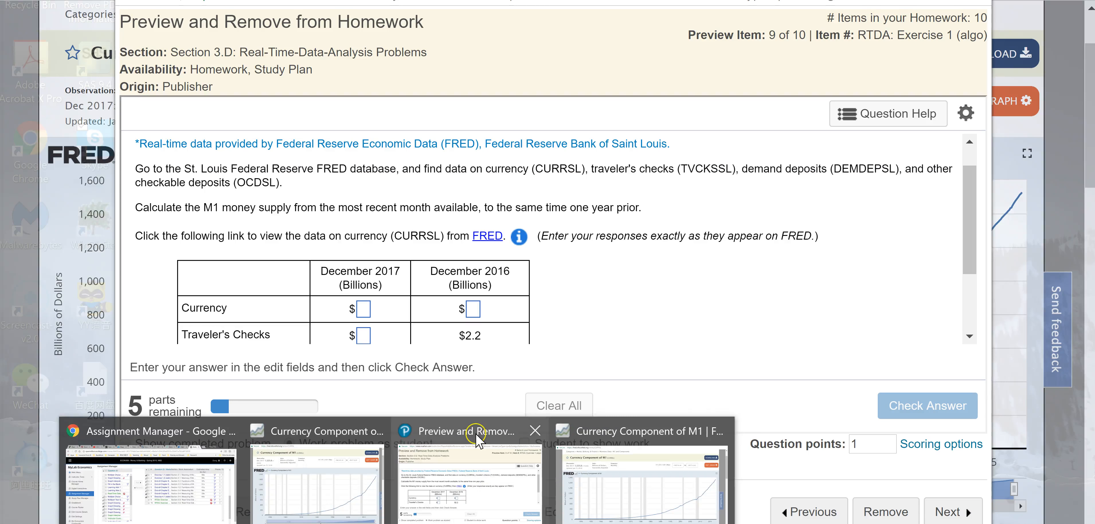
Return to the homework exercise and review which M1 components and months its answer table asks for
click(477, 434)
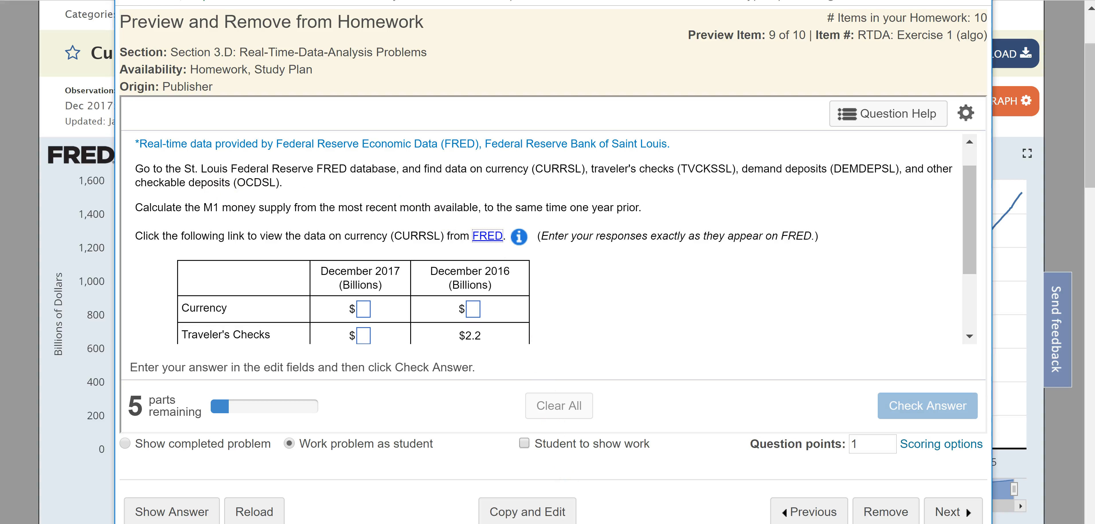
mouse_move(397, 523)
scroll(646, 255, down, 1)
scroll(646, 255, down, 2)
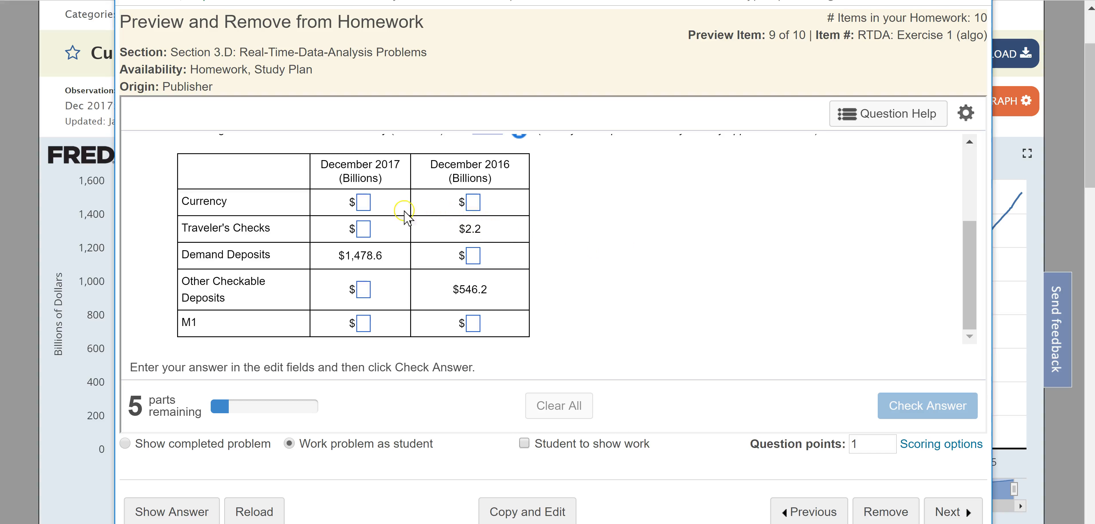
drag(970, 281, 971, 261)
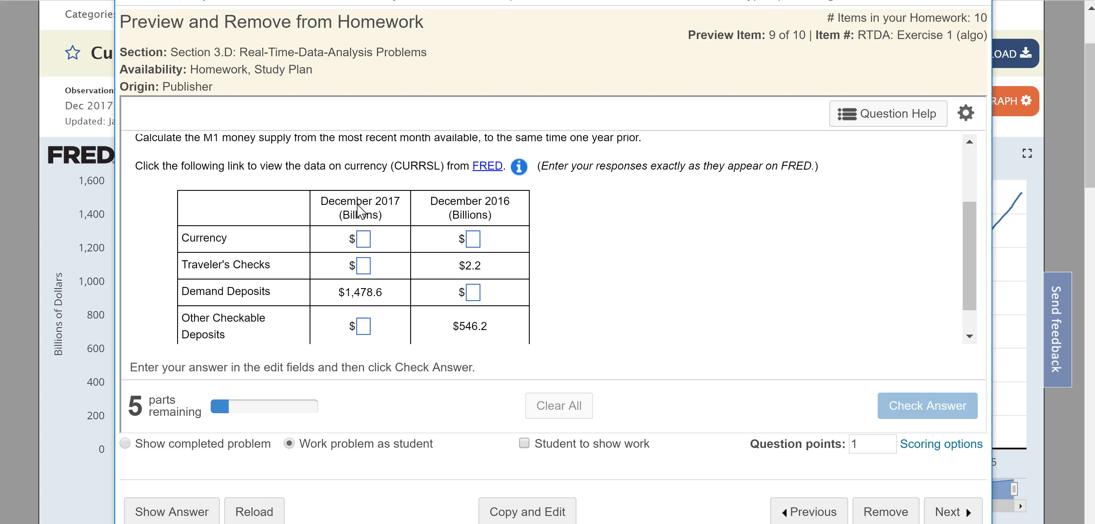
click(342, 207)
Compare the exercise's December 2017 and December 2016 columns with the currency observation and chart on FRED
key(alt+Tab)
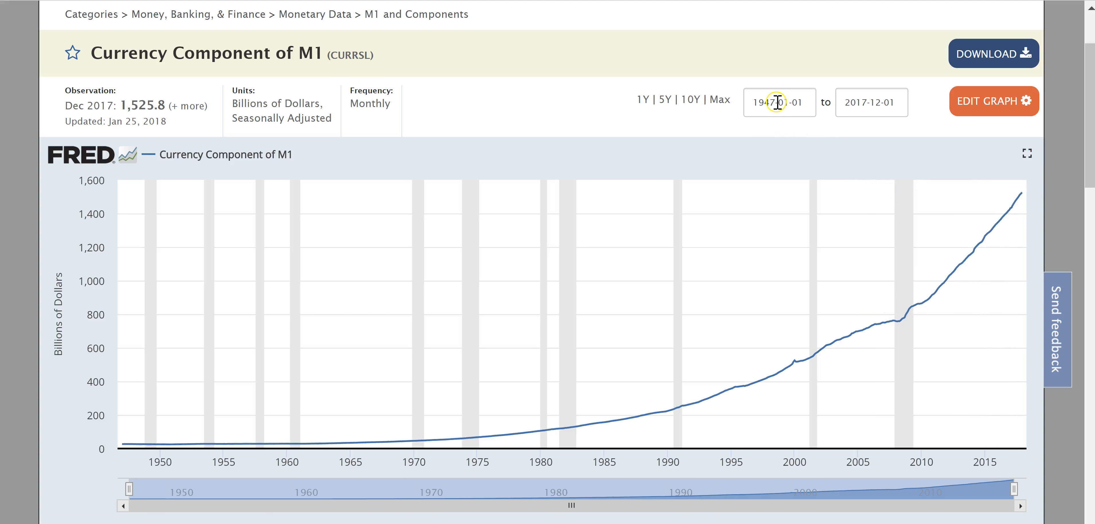
key(alt+Tab)
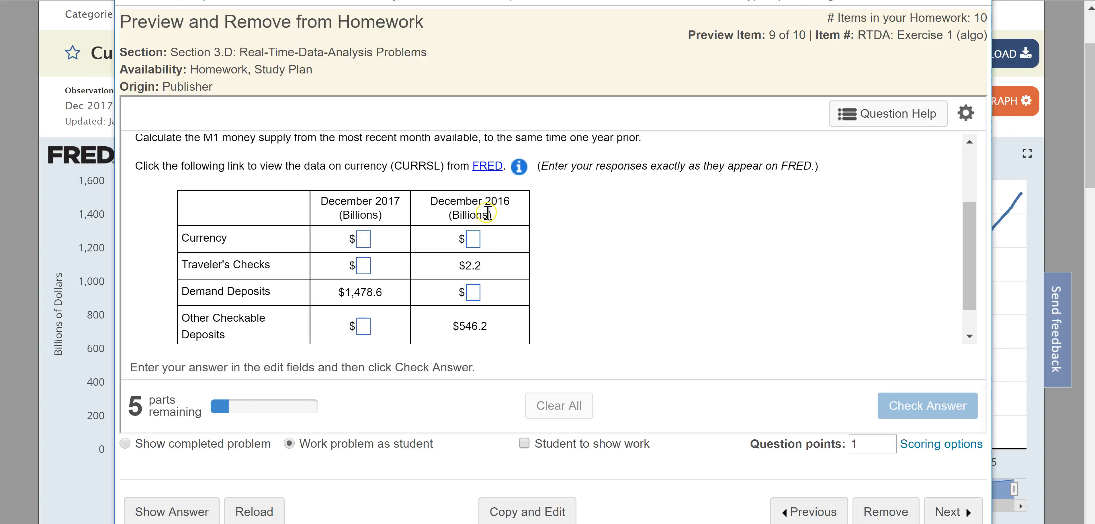
key(alt+Tab)
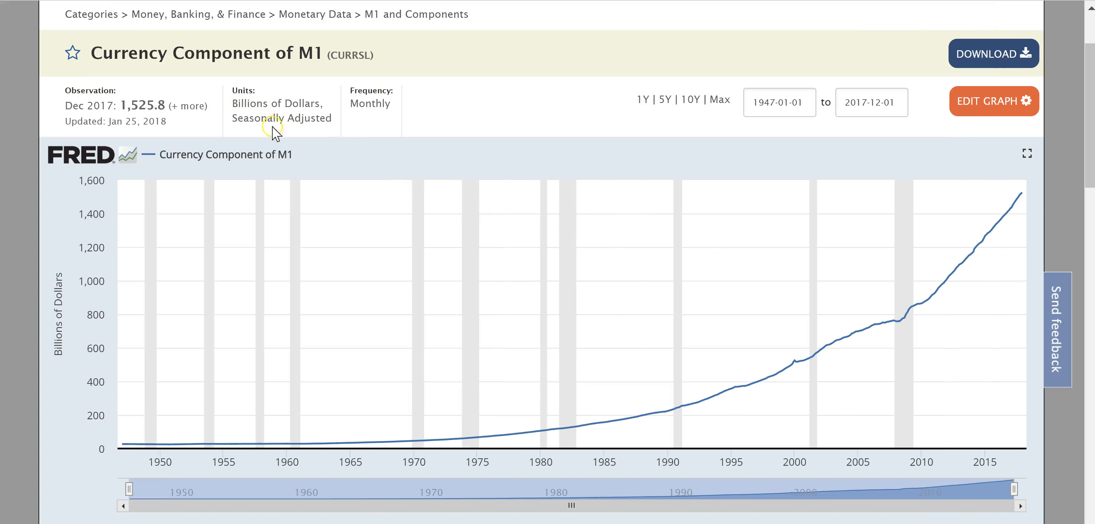
key(alt+Tab)
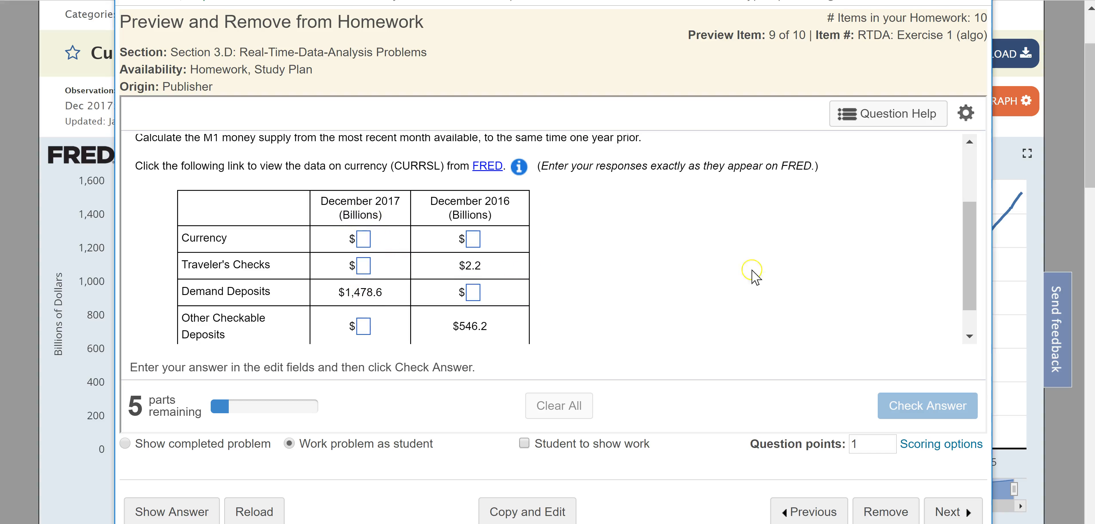
key(alt+Tab)
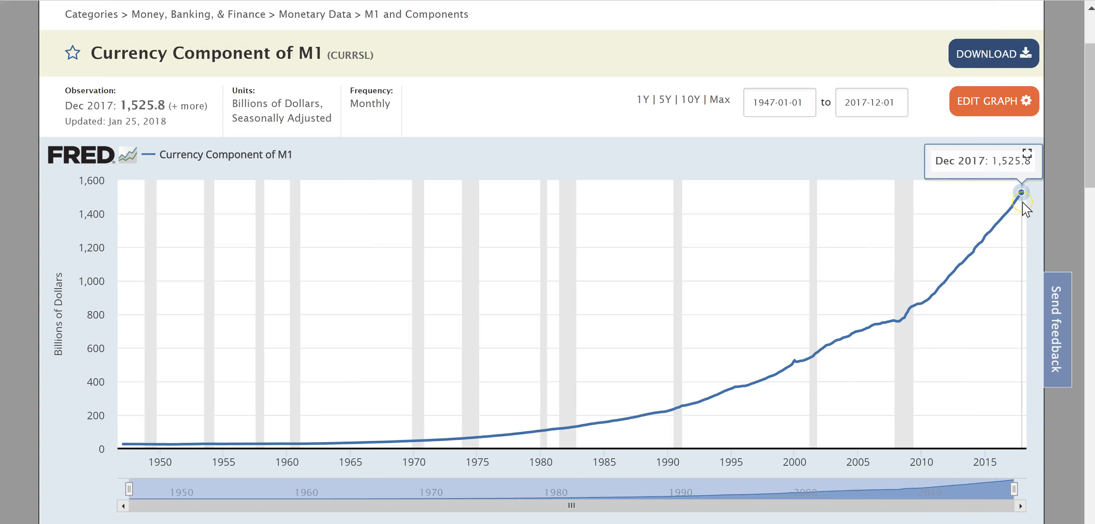
Add the Travelers Checks Outstanding series to the FRED graph using the exercise's code TVCKSSL, and close the graph editor
click(1024, 101)
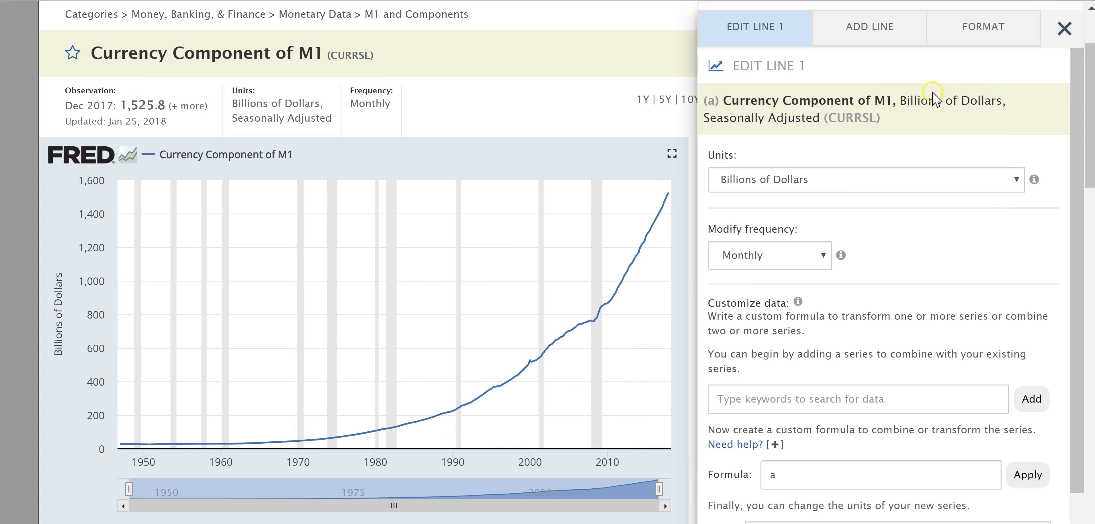
click(869, 29)
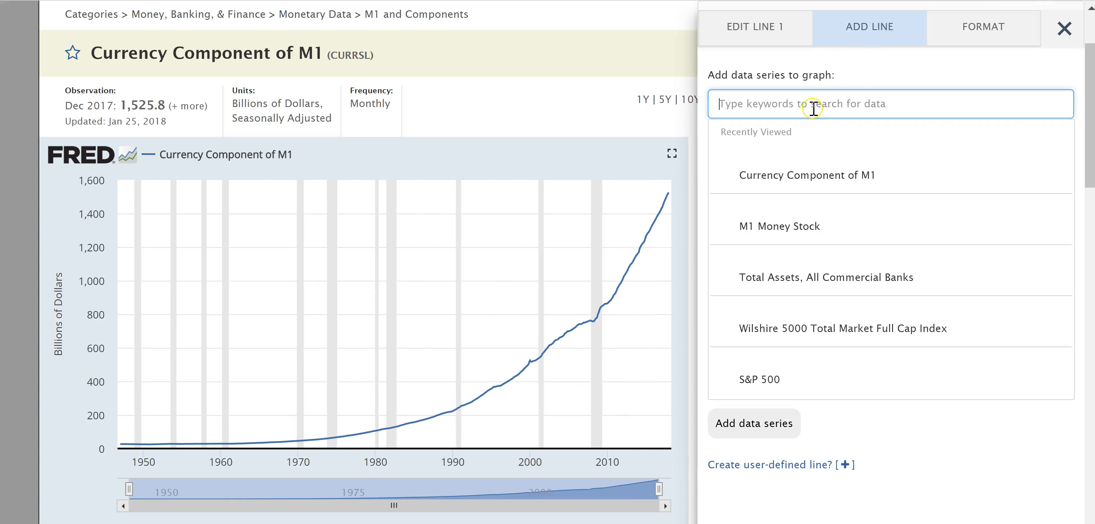
key(alt+Tab)
scroll(546, 288, up, 3)
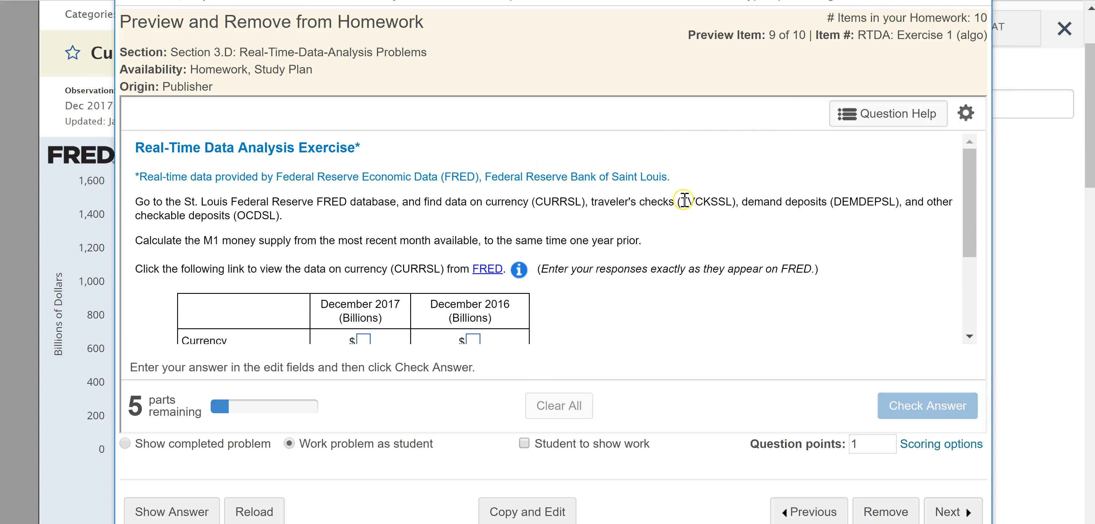
drag(683, 200, 751, 202)
key(ctrl+c)
key(alt+Tab)
key(ctrl+v)
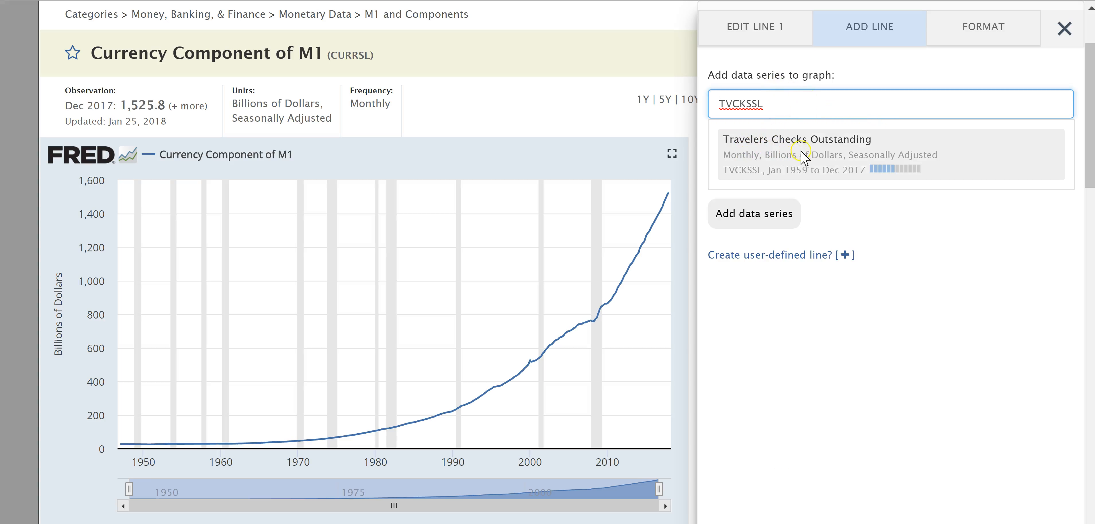
click(825, 161)
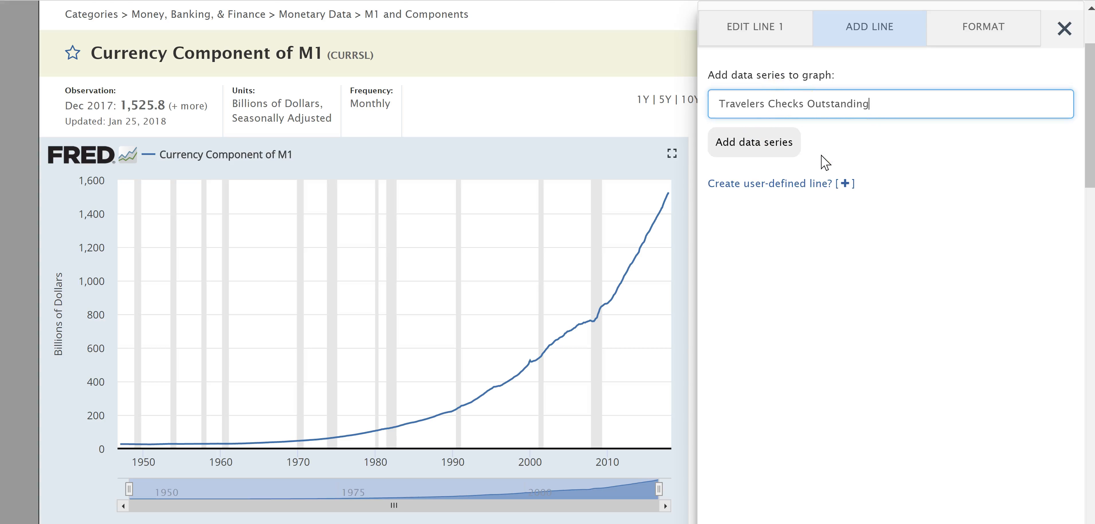
click(753, 144)
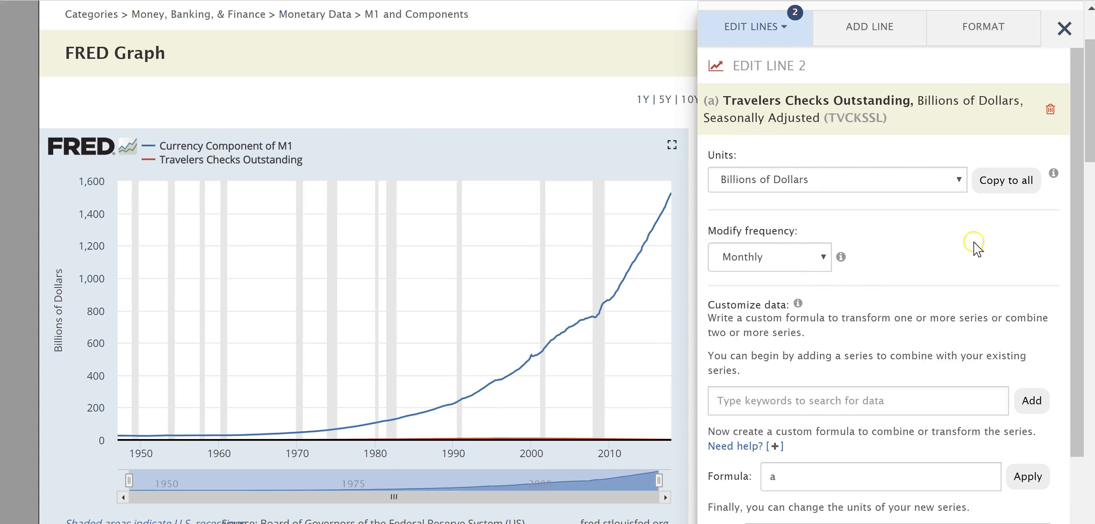
click(1063, 30)
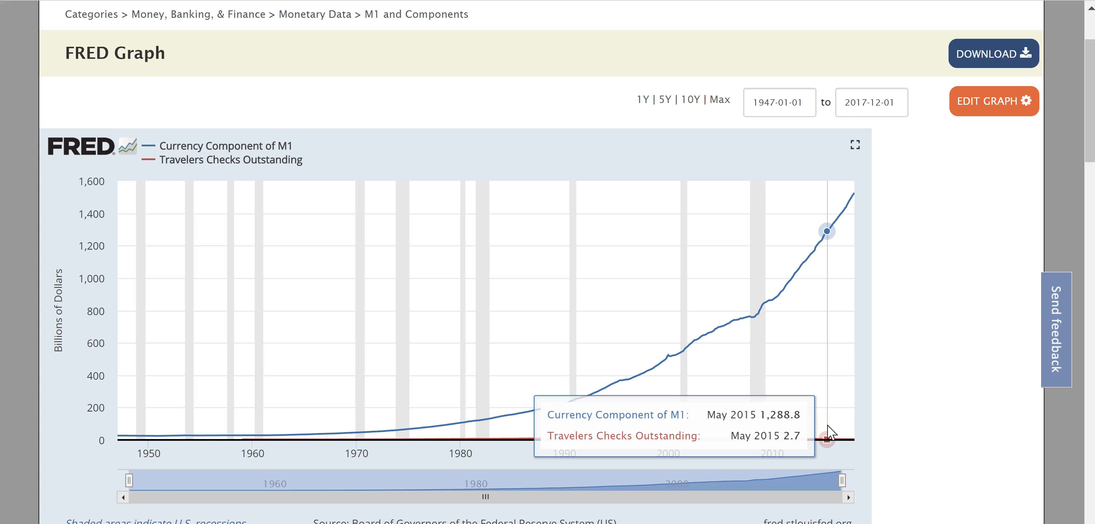
Add the Demand Deposits: Total series to the FRED graph using the exercise's code DEMDEPSL
click(1014, 104)
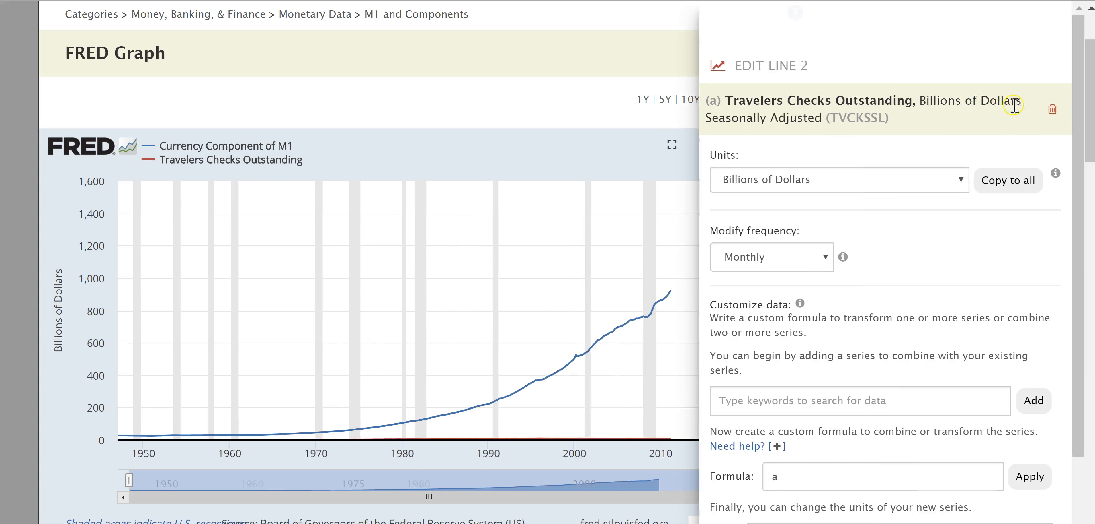
click(869, 26)
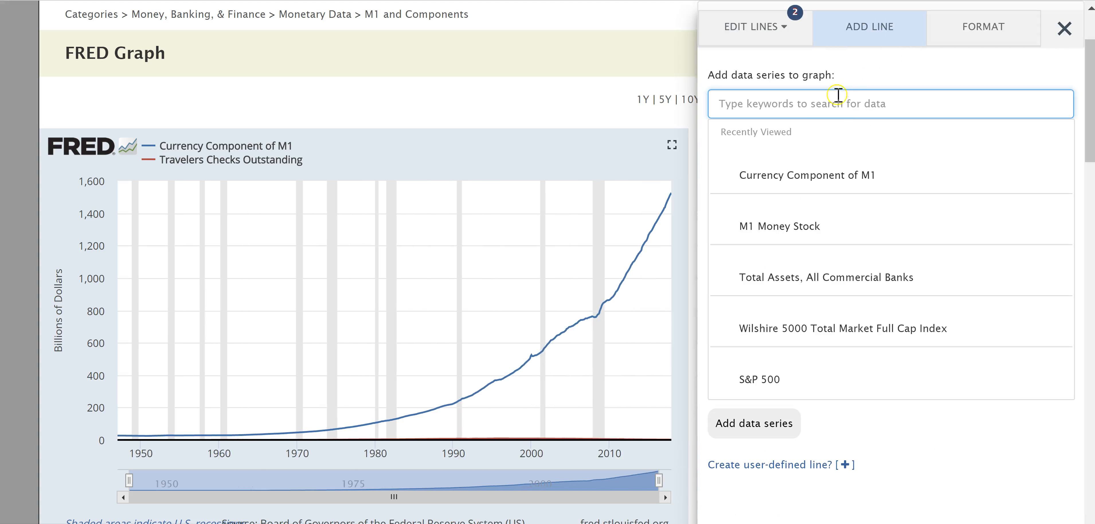
key(alt+Tab)
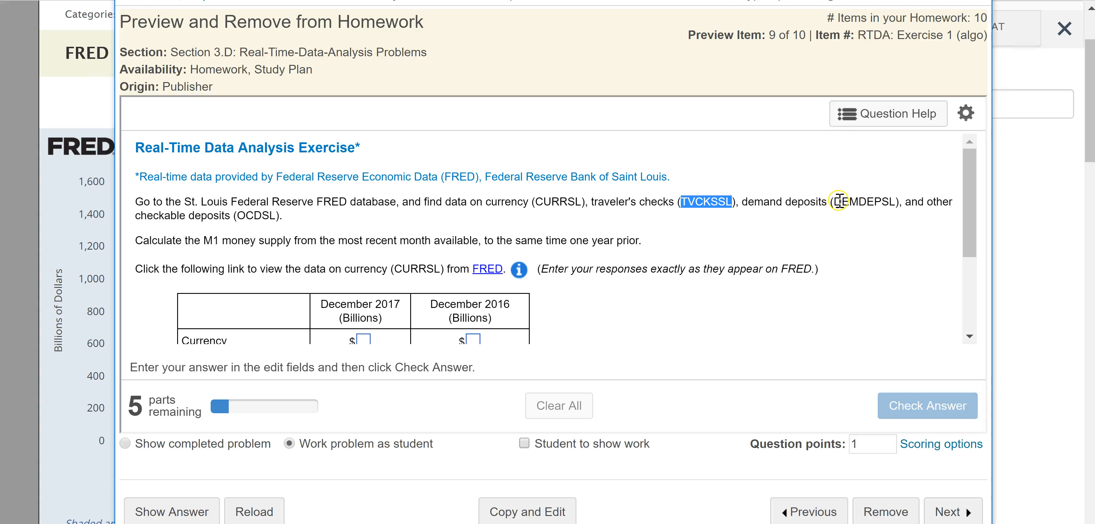
drag(834, 200, 898, 201)
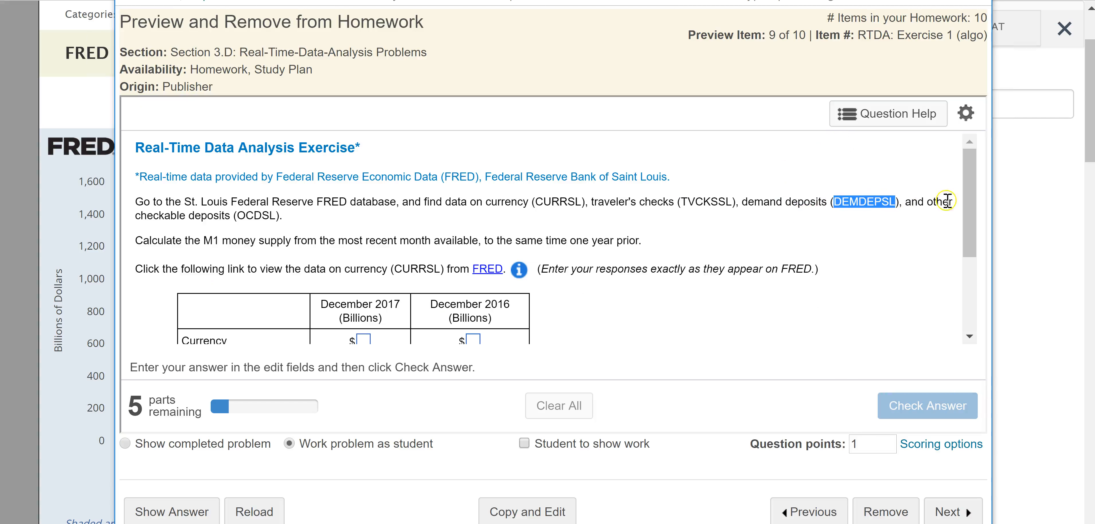
key(alt+Tab)
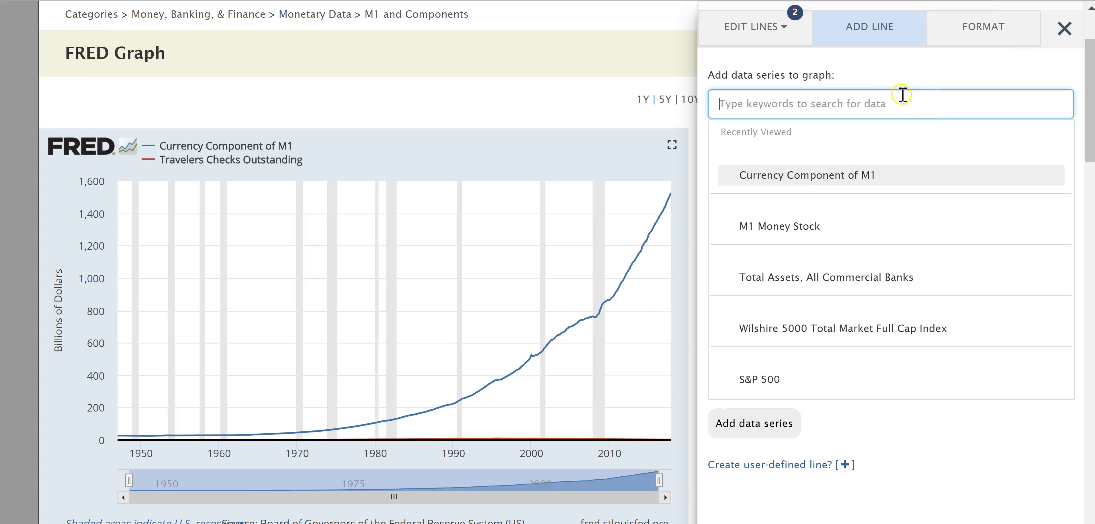
key(ctrl+v)
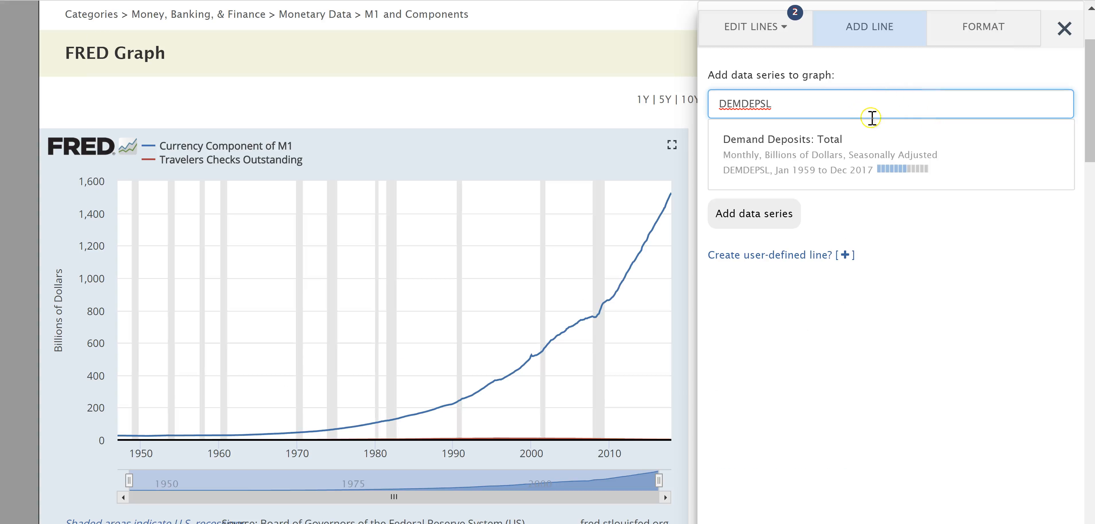
click(796, 161)
click(761, 144)
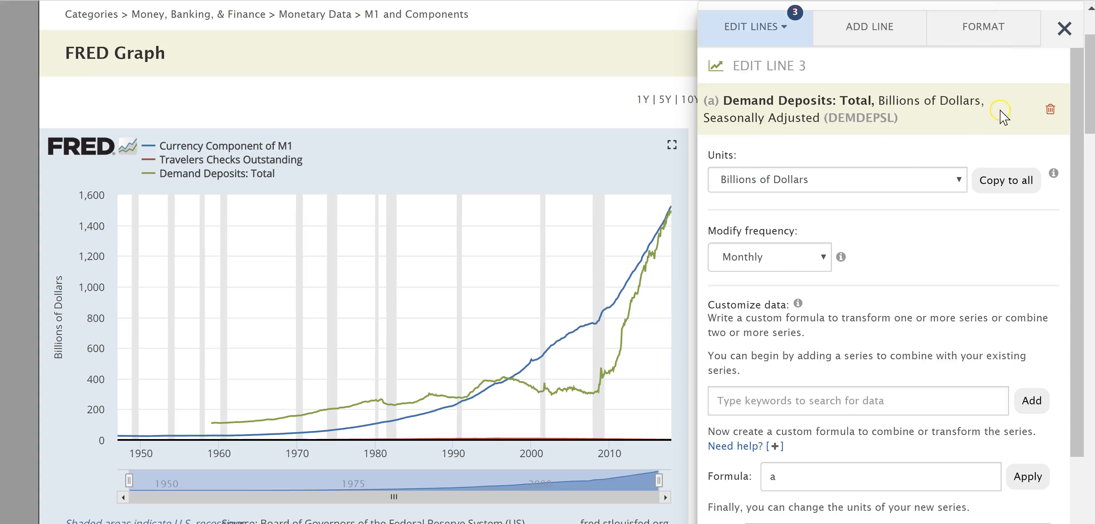
Add the Other Checkable Deposits series to the FRED graph using the exercise's code OCDSL, and close the graph editor
click(869, 28)
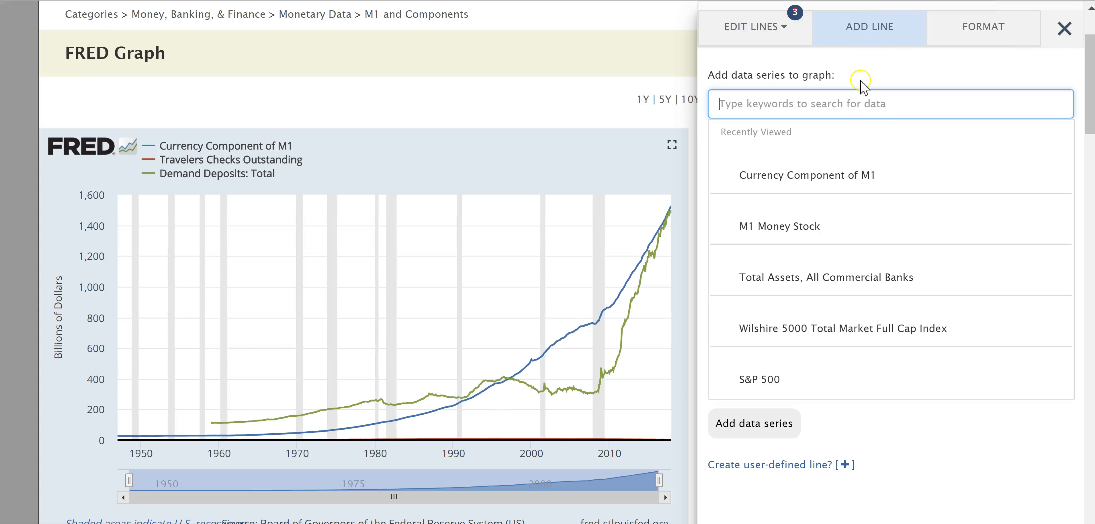
key(alt+Tab)
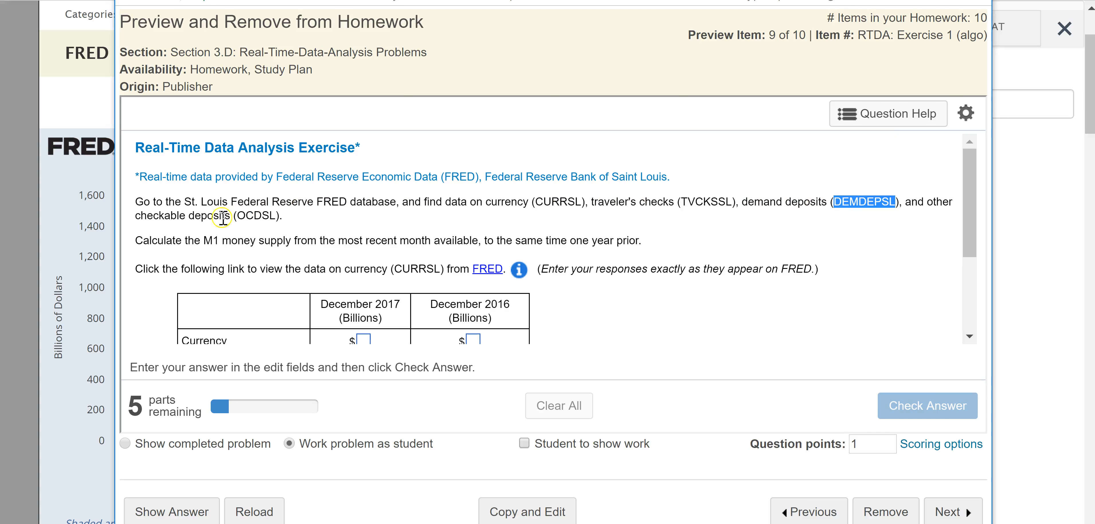
click(233, 215)
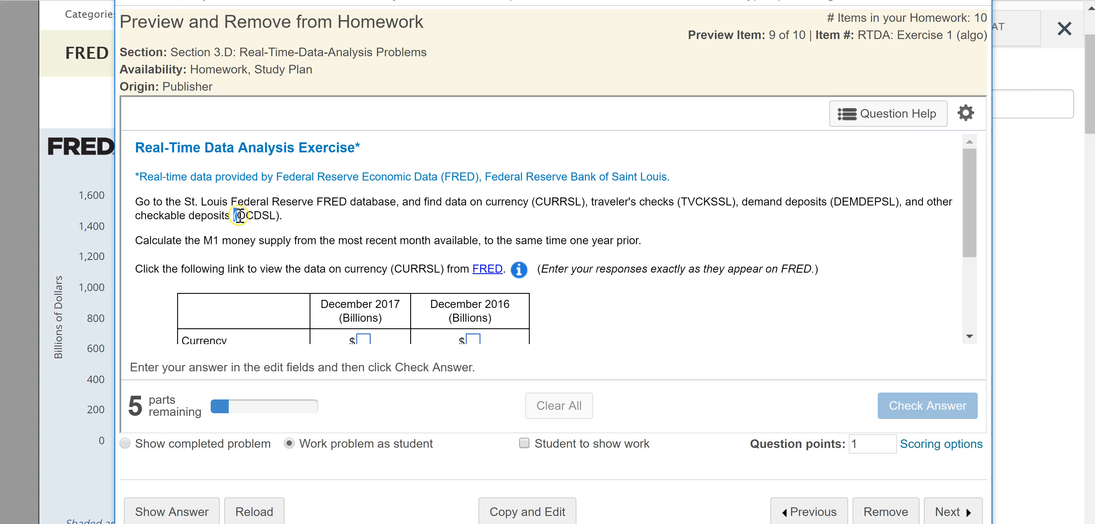
double_click(241, 215)
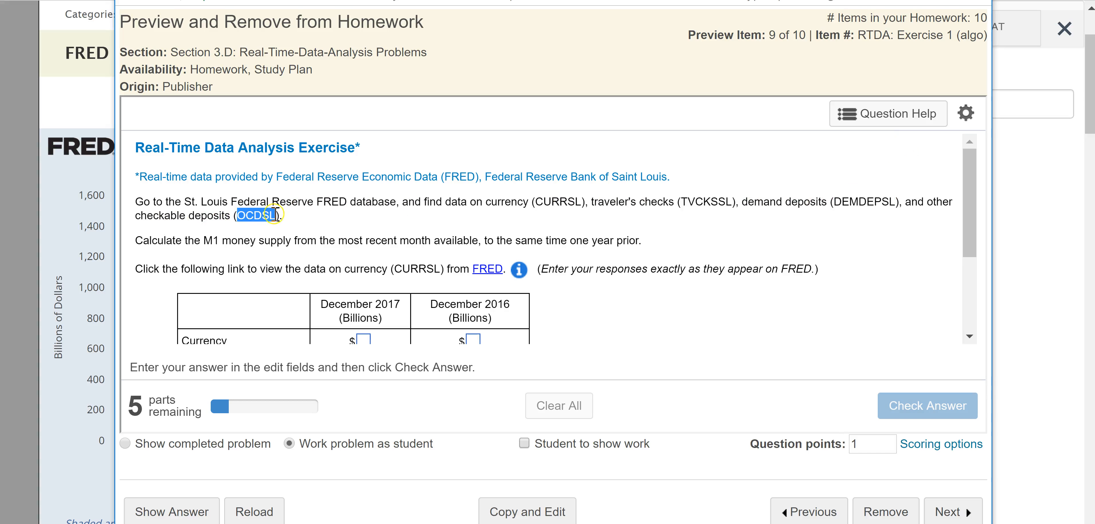
key(ctrl+c)
key(alt+Tab)
click(867, 105)
key(ctrl+v)
click(796, 158)
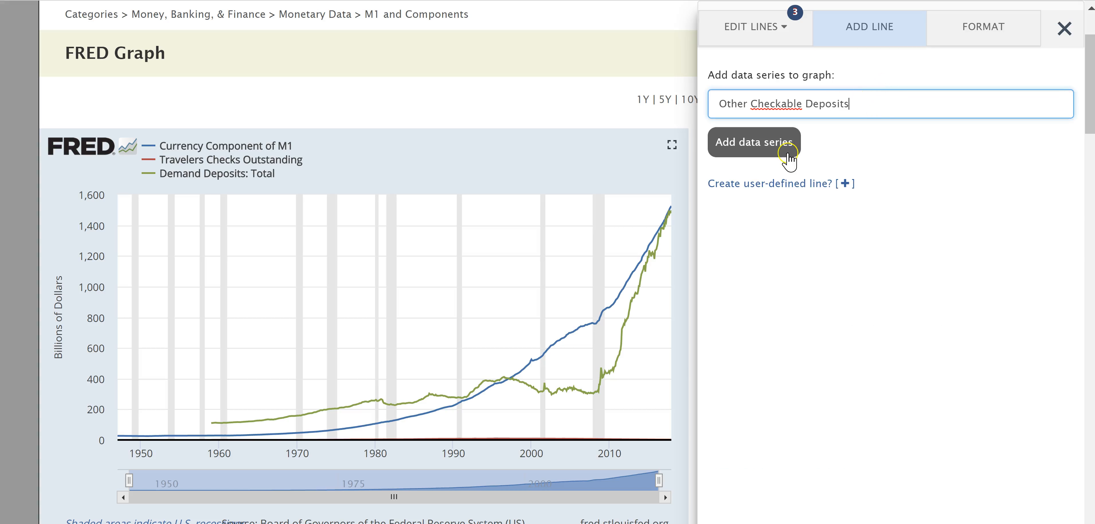
click(761, 147)
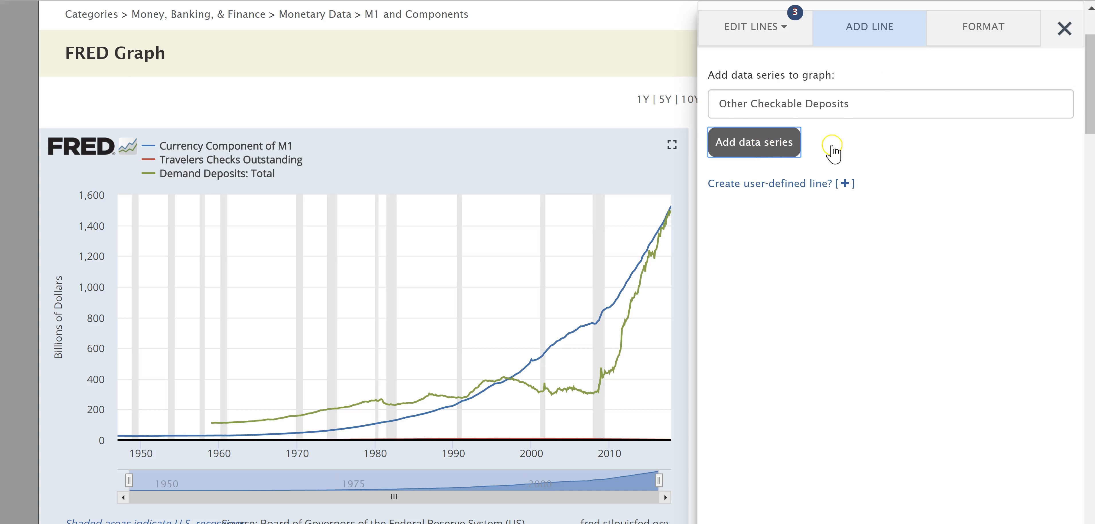
click(1065, 30)
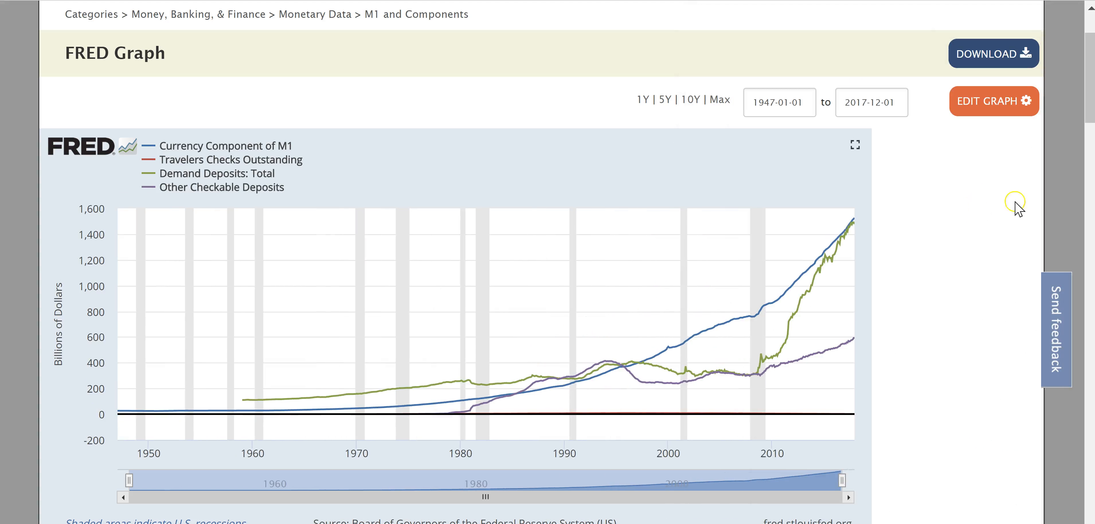
In the homework exercise's answer table, enter 1525.8 as the December 2017 currency amount
scroll(903, 219, down, 2)
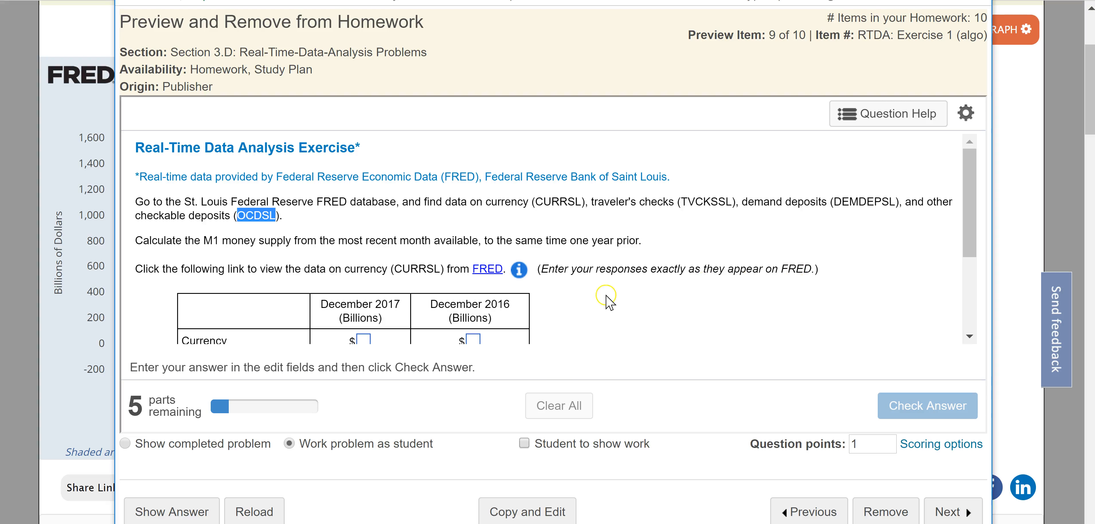
scroll(600, 298, down, 5)
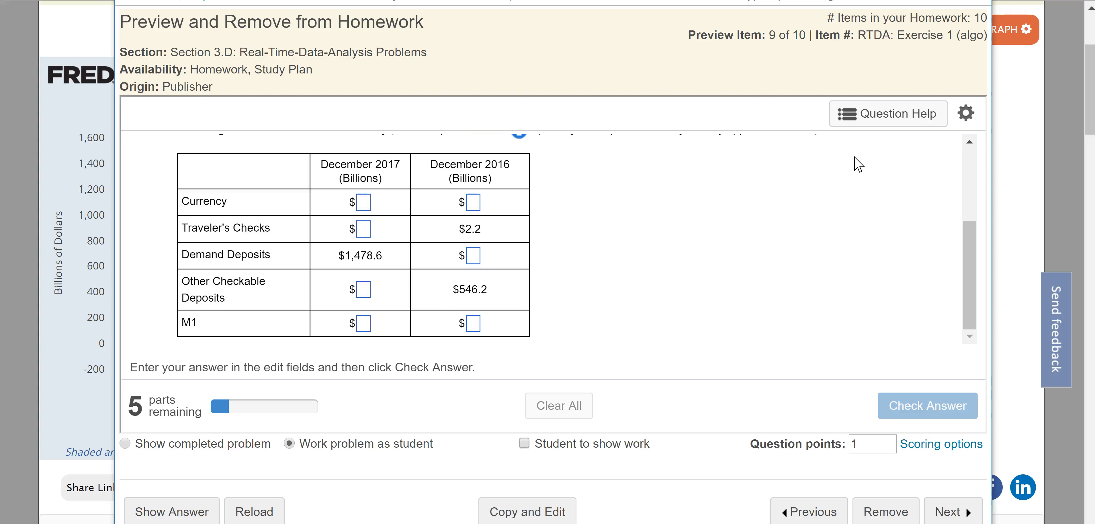
click(362, 201)
text(1)
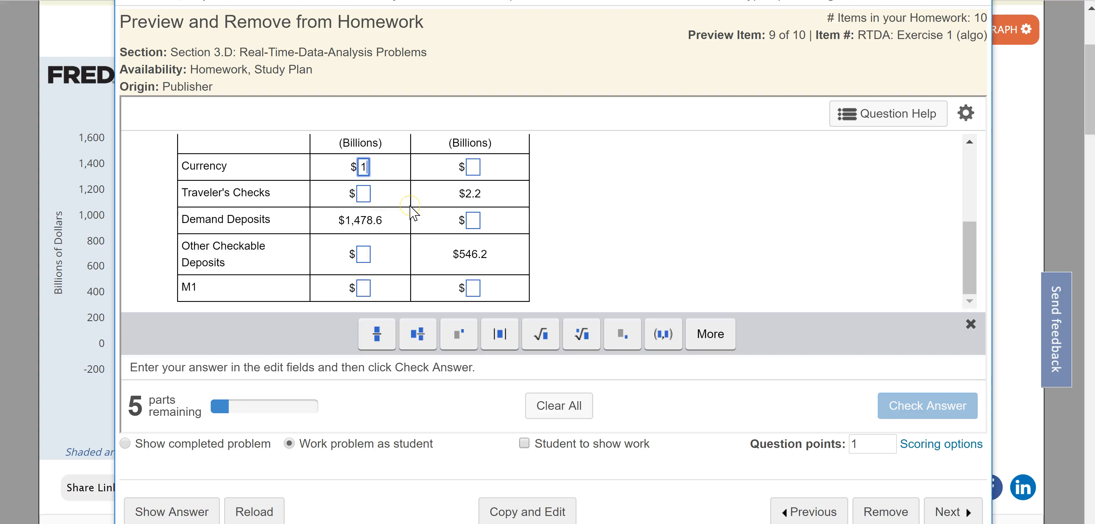
text(525.8)
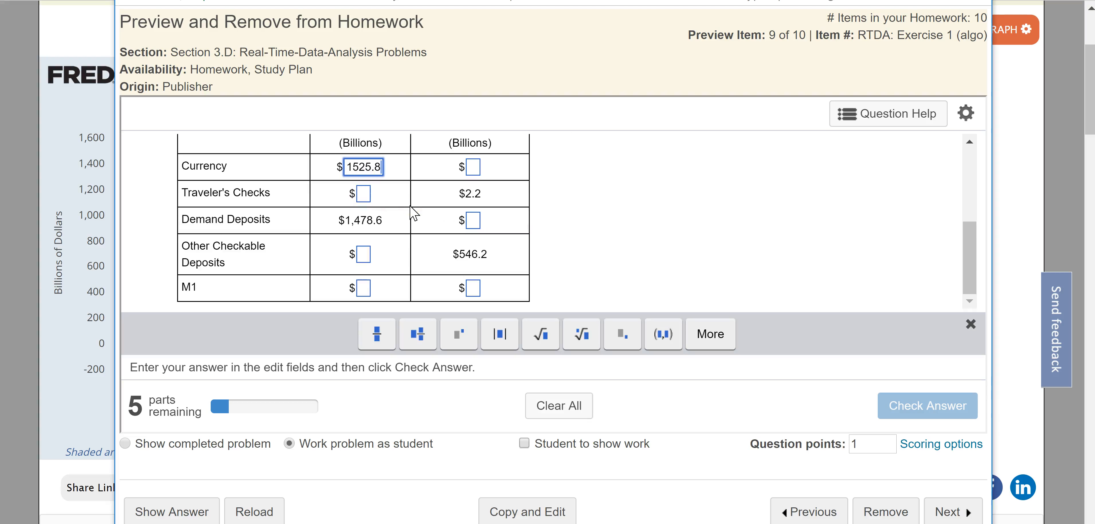
Read the December 2017 point on the FRED graph and enter 1.9 as that month's traveler's checks in the exercise
click(363, 194)
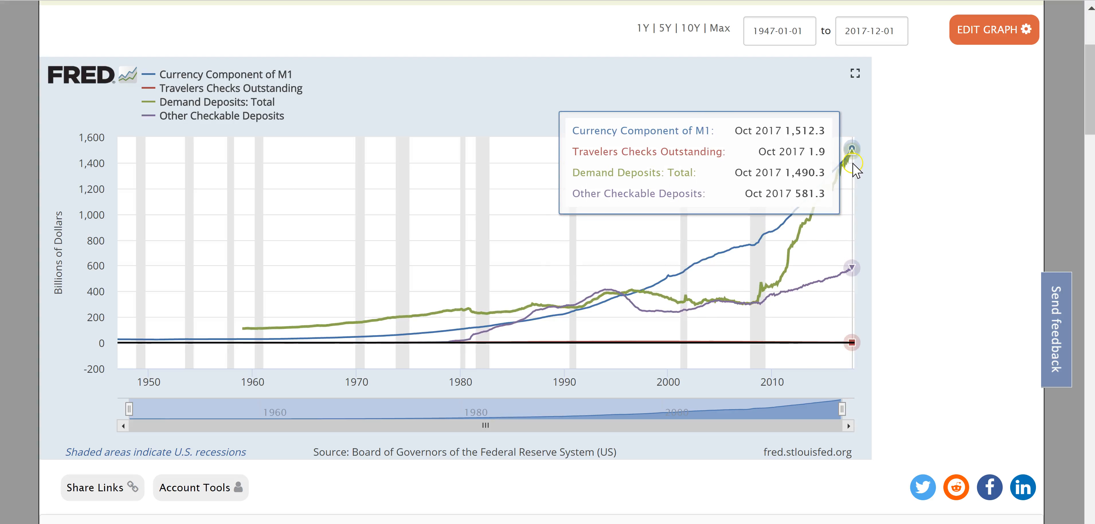
click(859, 159)
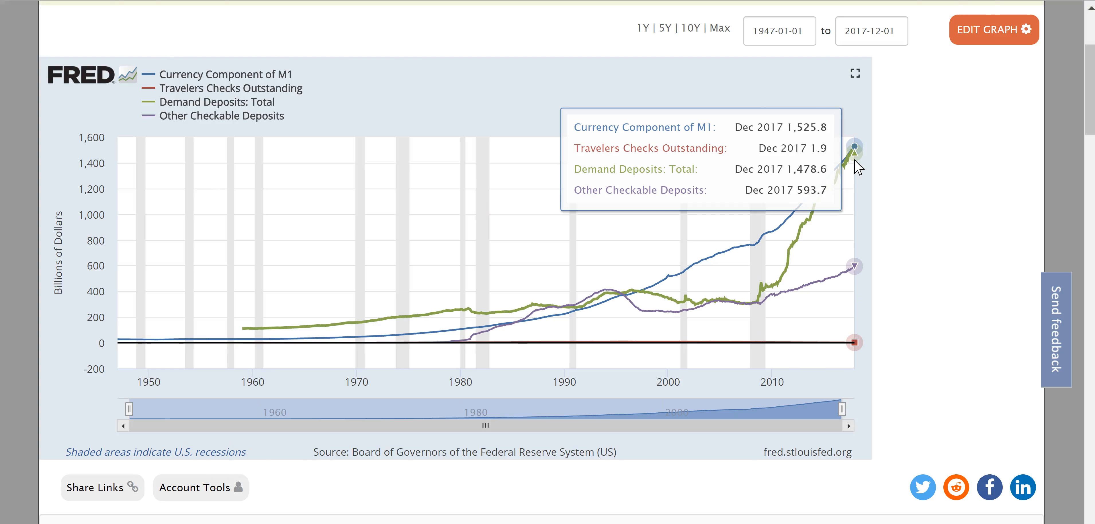
key(alt+Tab)
text(1.9)
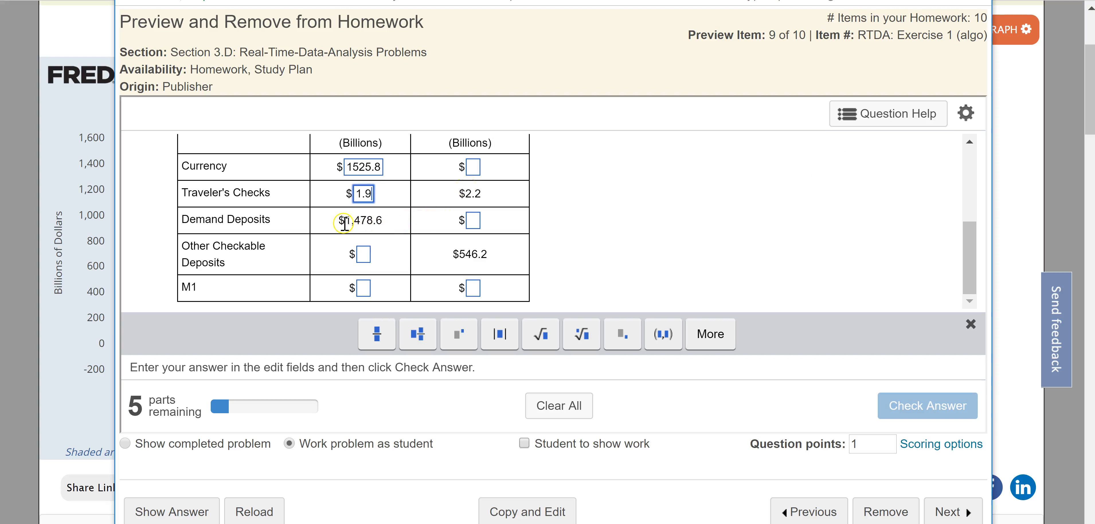
Check the December 2017 values on the FRED graph and enter 593.7 as the exercise's other checkable deposits for that month
key(alt+Tab)
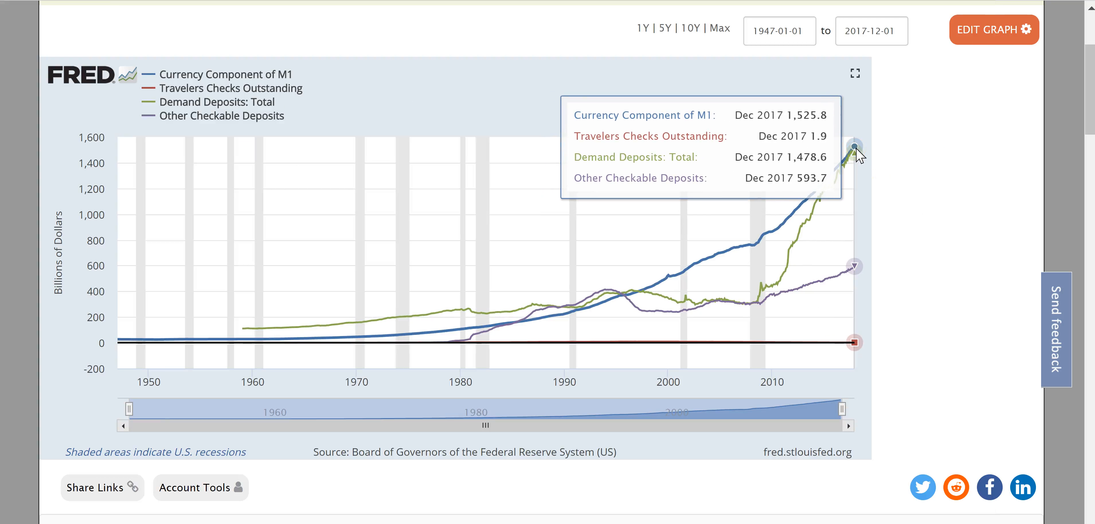
key(alt+Tab)
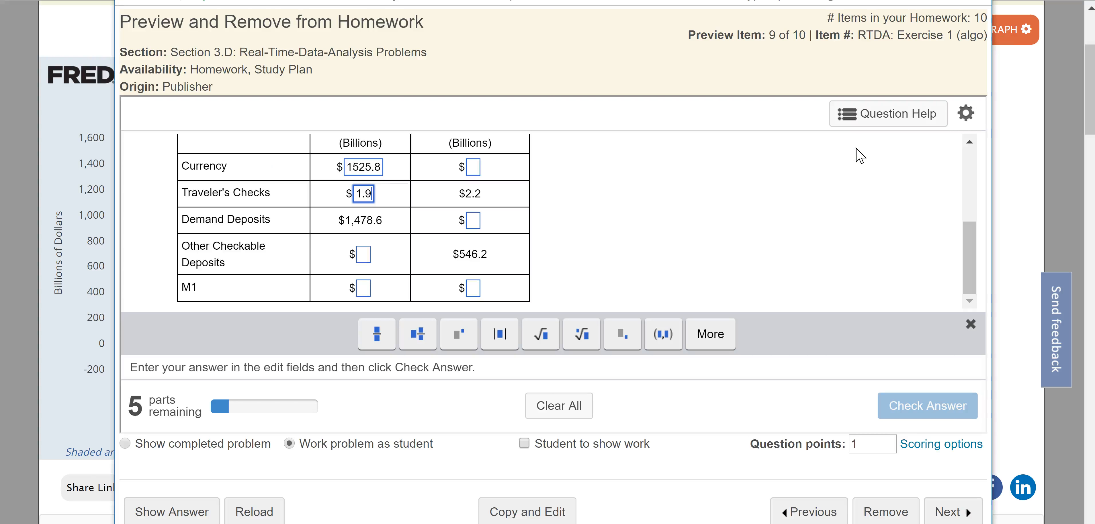
key(alt+Tab)
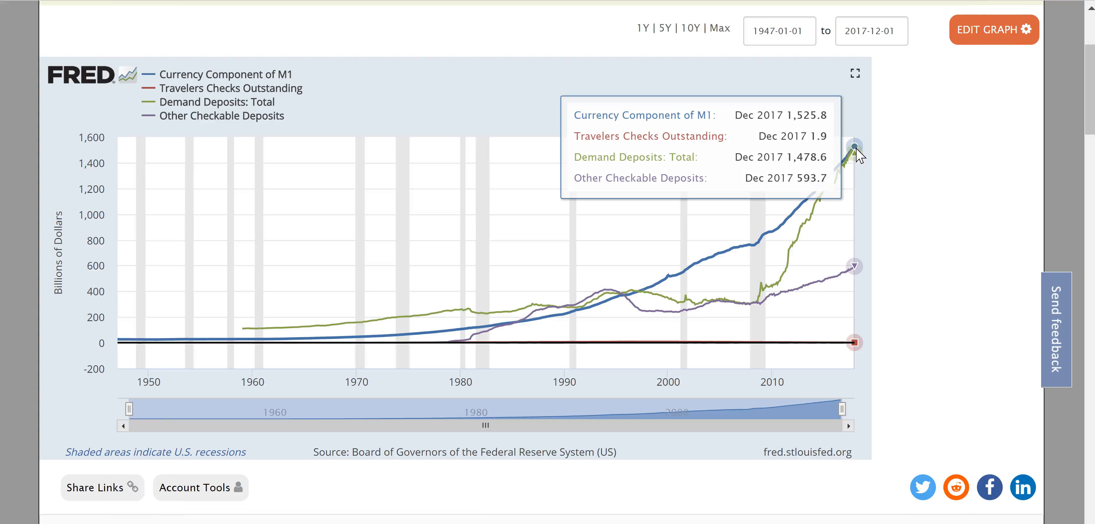
key(alt+Tab)
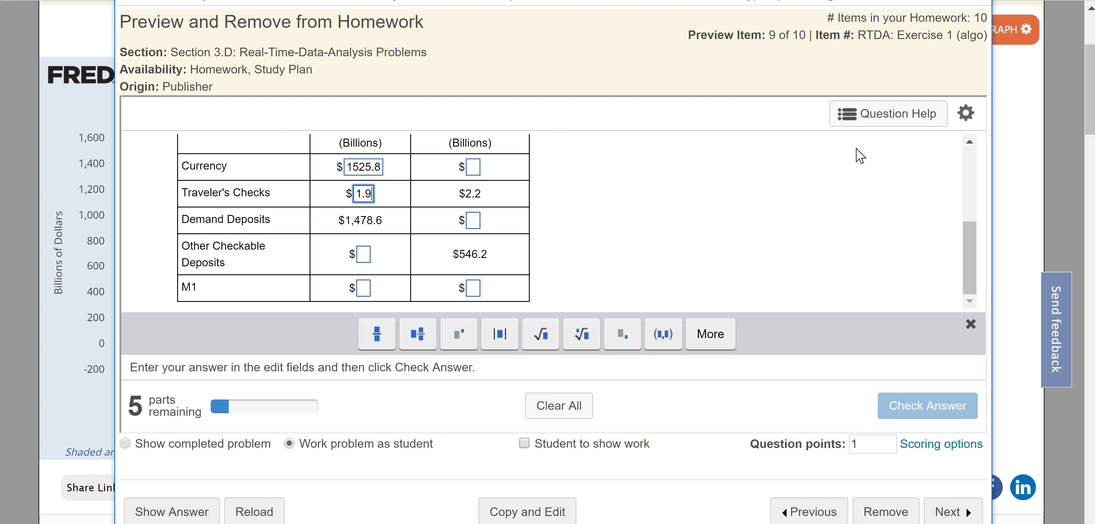
click(362, 255)
text(593.7)
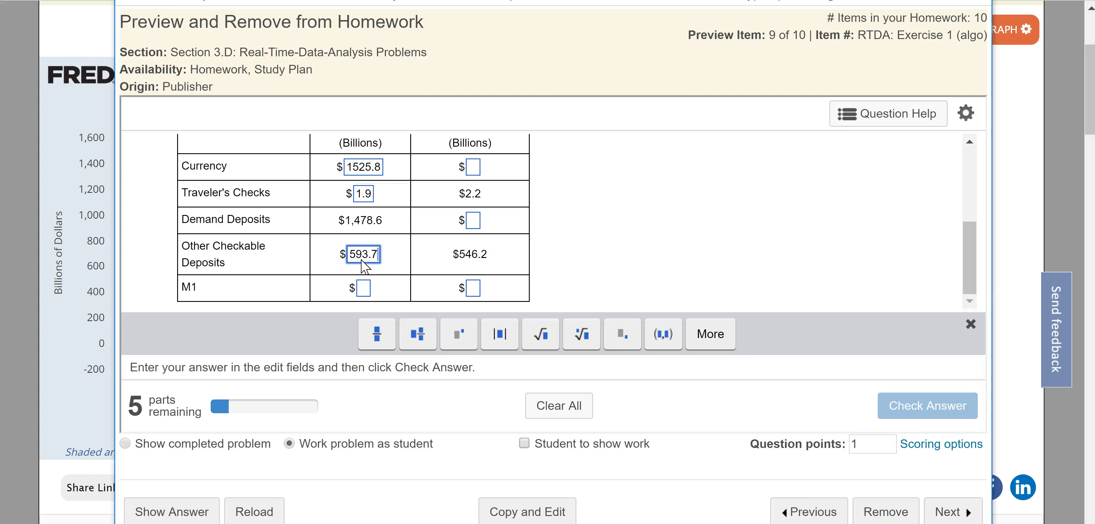
Add 1525.8, 1.9, 1478.6 and 593.7 in cell A1 of the Excel sheet, and enter 3600 as the exercise's December 2017 M1
click(362, 289)
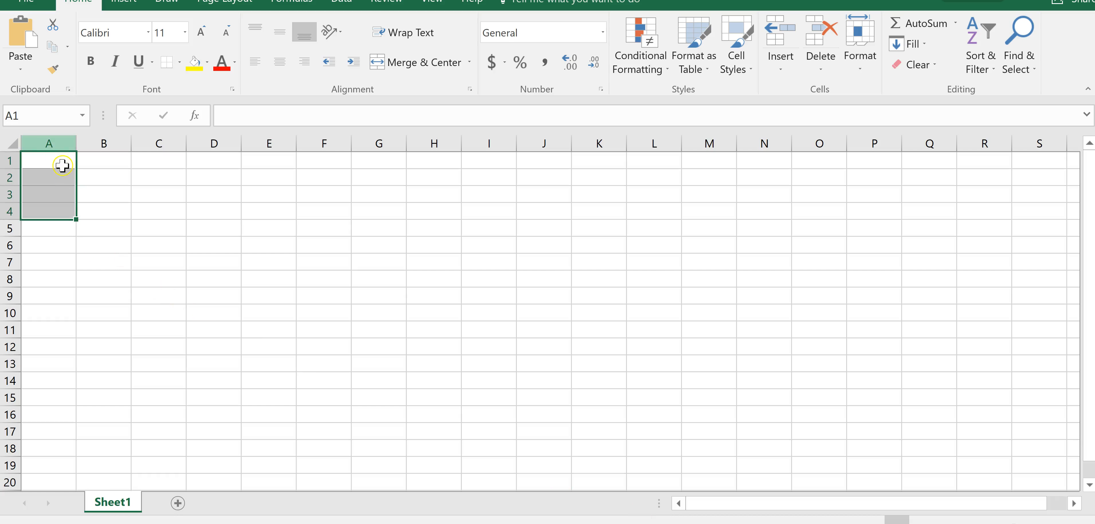
click(66, 163)
text(=)
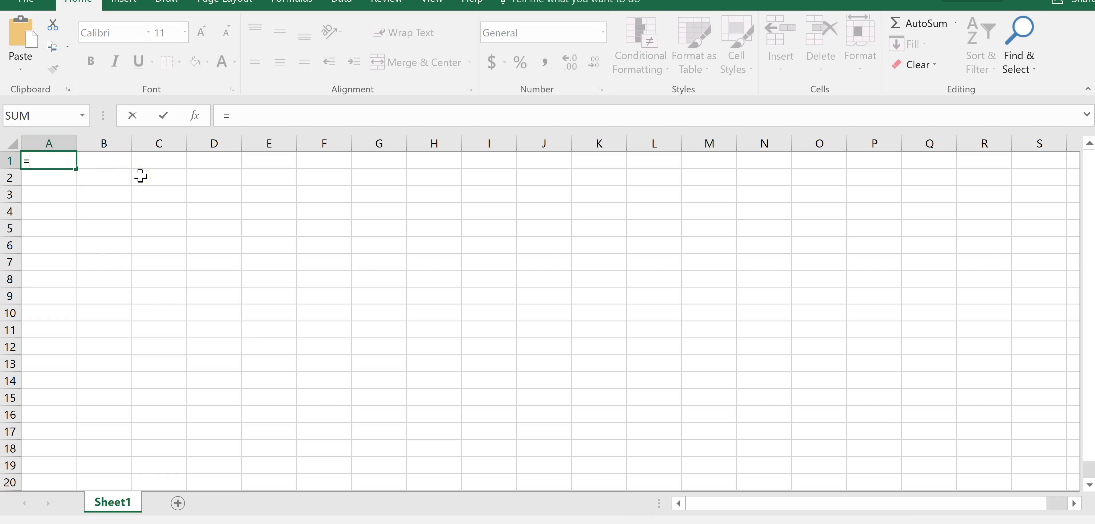
text(1525.8+)
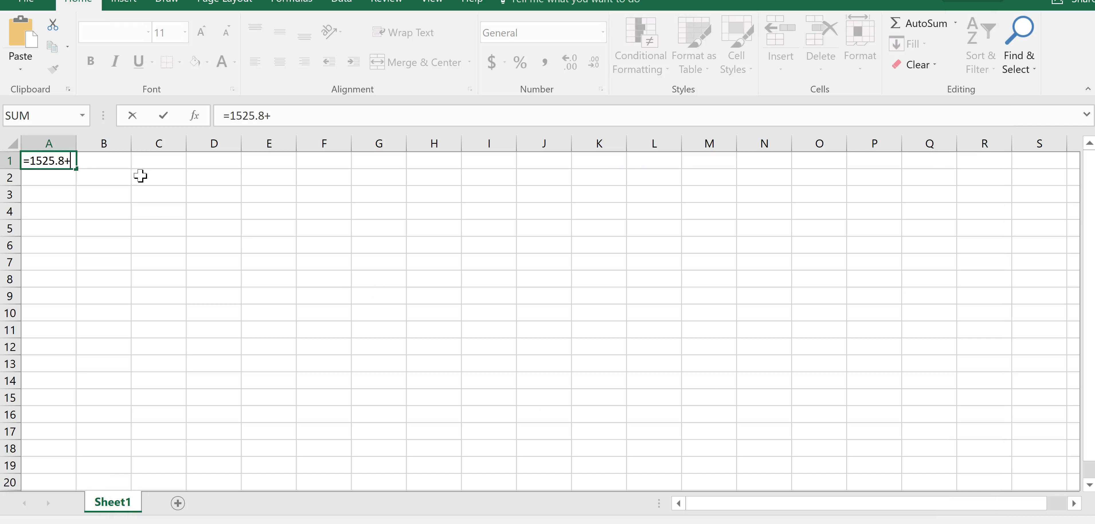
key(alt+Tab)
text(+)
key(alt+Tab)
text(1.9+)
key(alt+Tab)
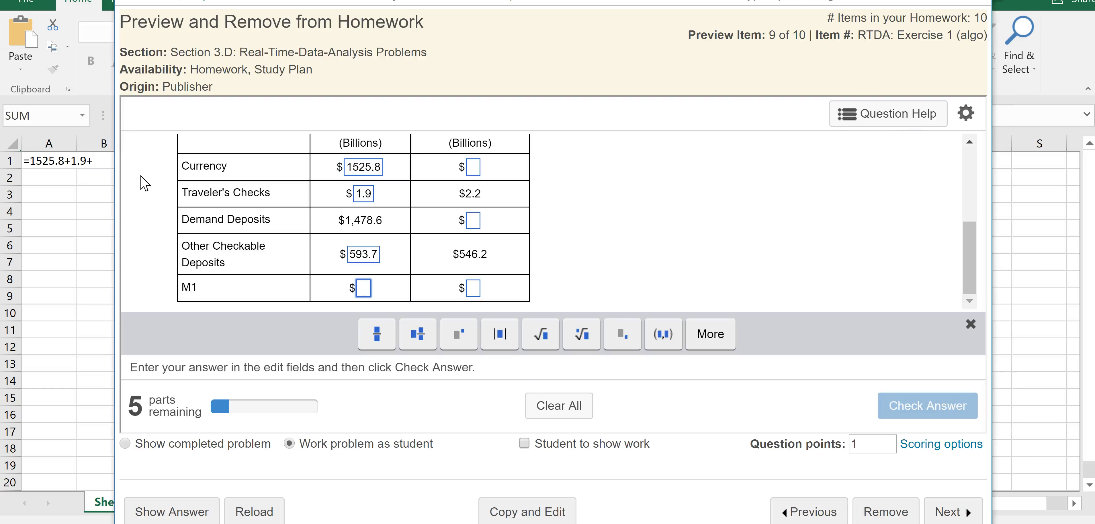
key(alt+Tab)
text(1478.)
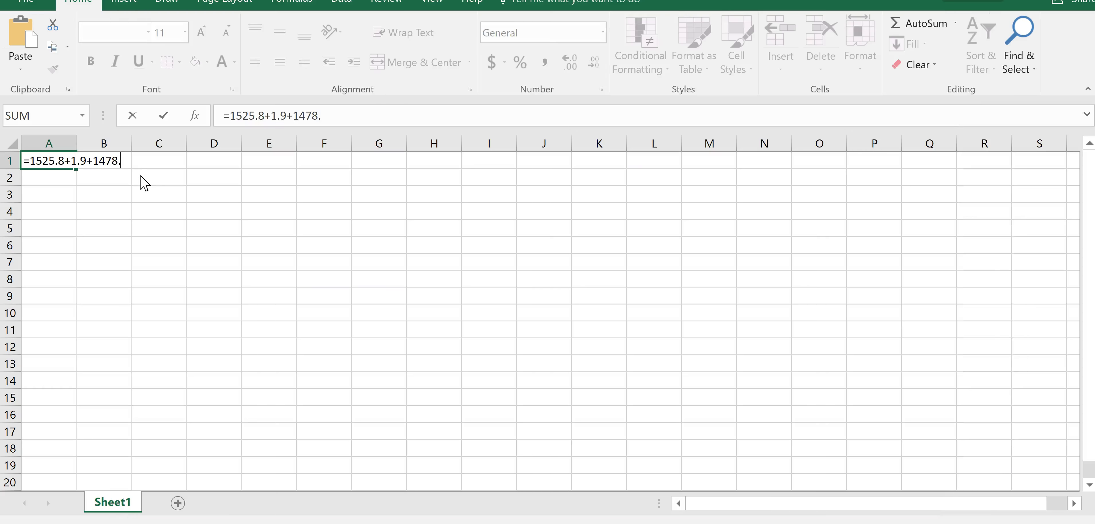
key(alt+Tab)
key(alt+Tab)
text(6+)
key(alt+Tab)
key(alt+Tab)
text(593.)
key(Return)
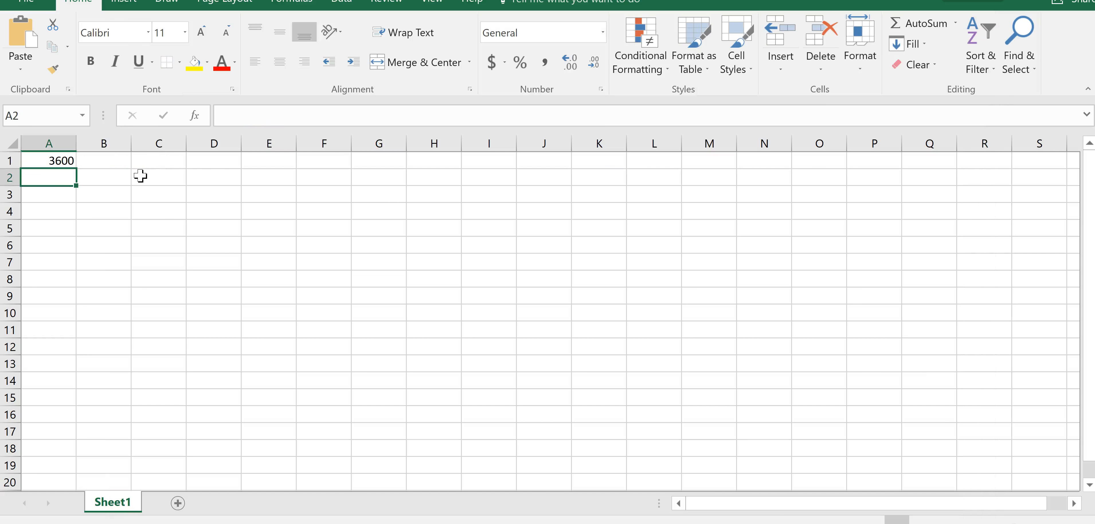
key(alt+Tab)
text(3600)
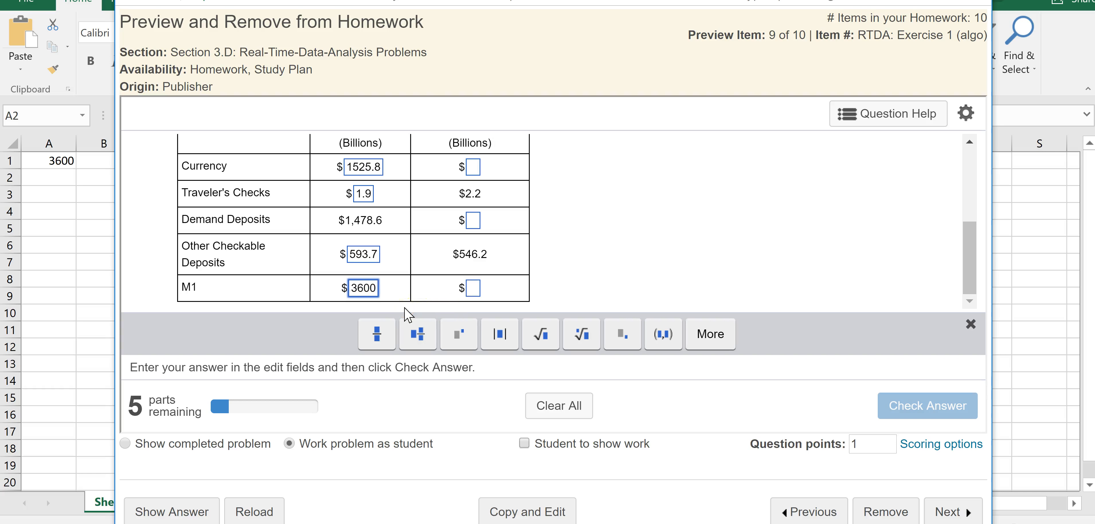
Look up December 2016 on the four-series FRED graph and enter 1421.3 as that month's currency in the exercise
click(474, 167)
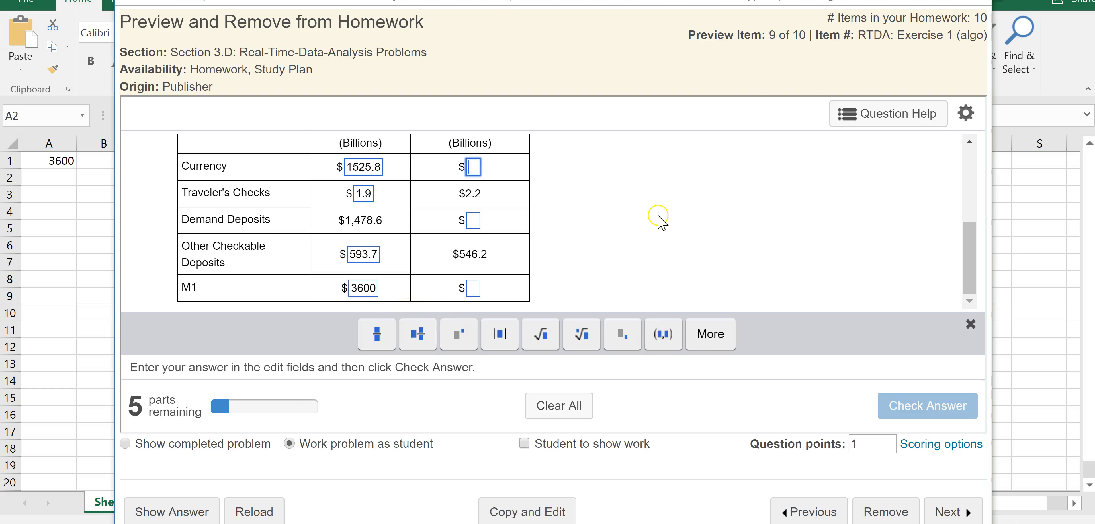
key(alt+Tab)
key(alt+Tab)
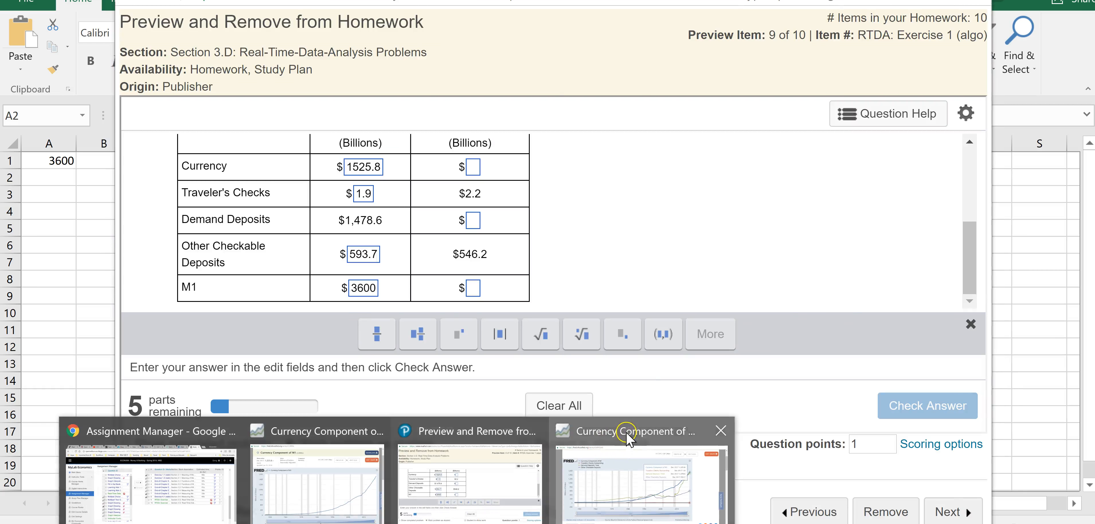
click(626, 430)
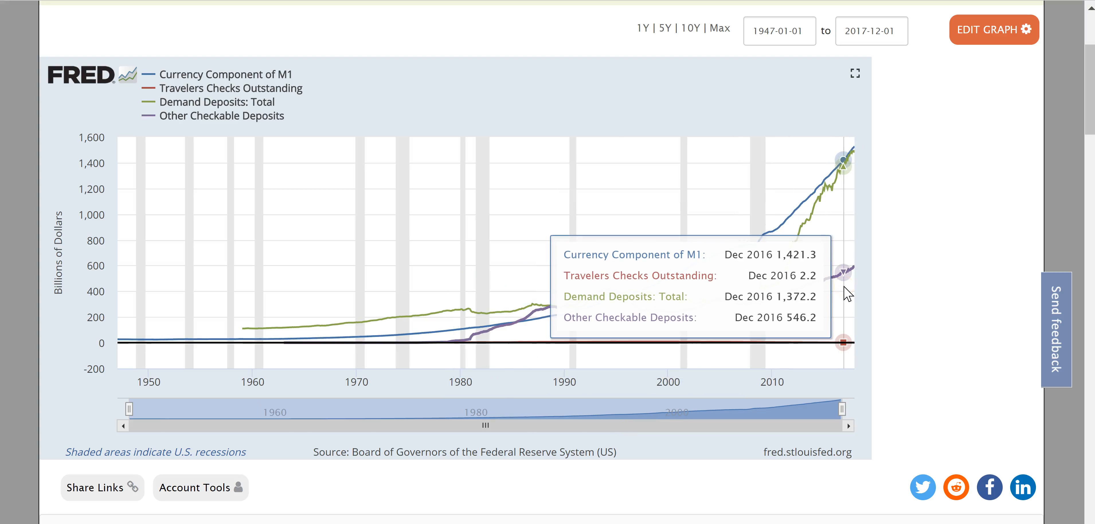
key(alt+Tab)
click(834, 286)
text(1421.3)
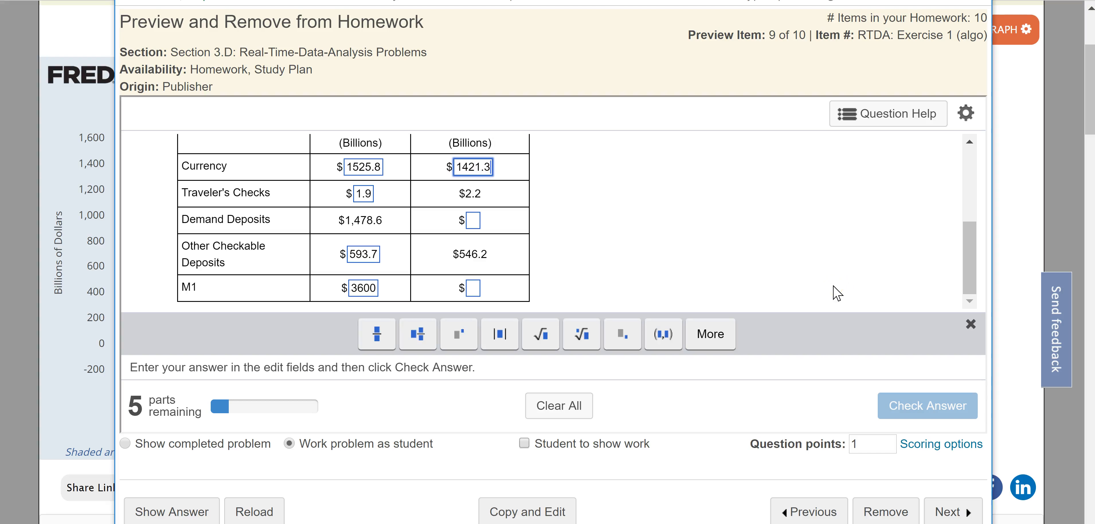
Look up December 2016 on the FRED graph and enter 1372.2 as that month's demand deposits in the exercise
key(alt+Tab)
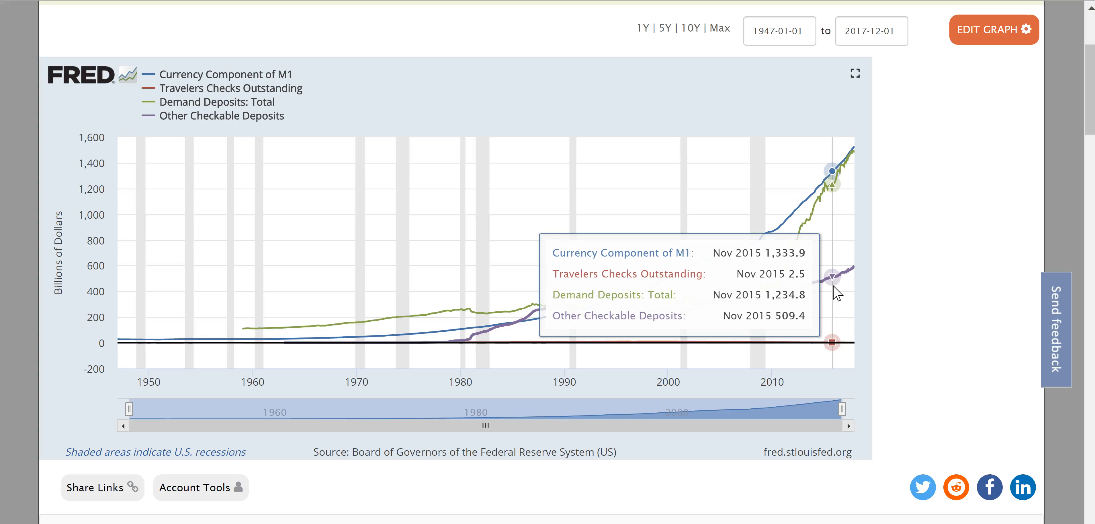
click(846, 279)
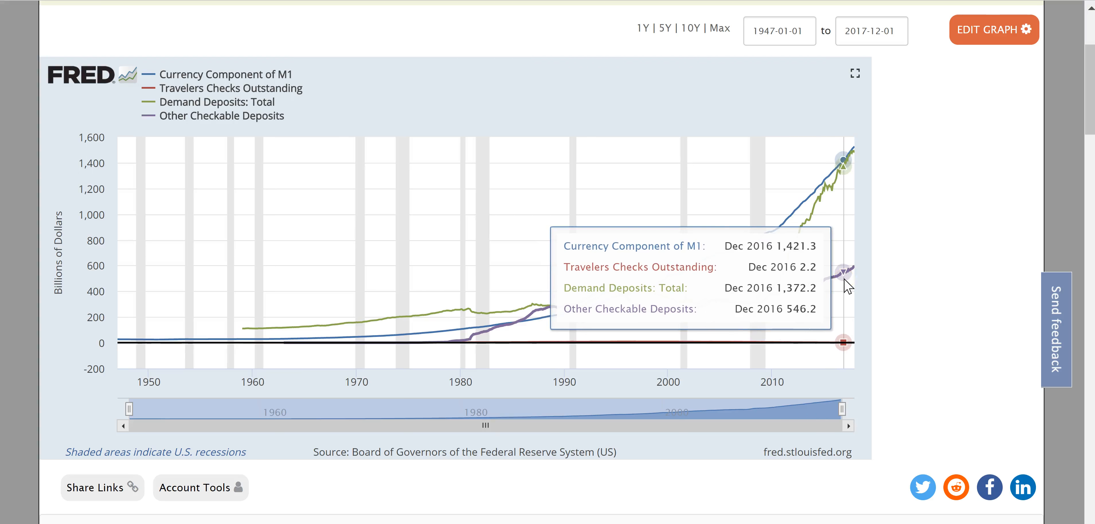
key(alt+Tab)
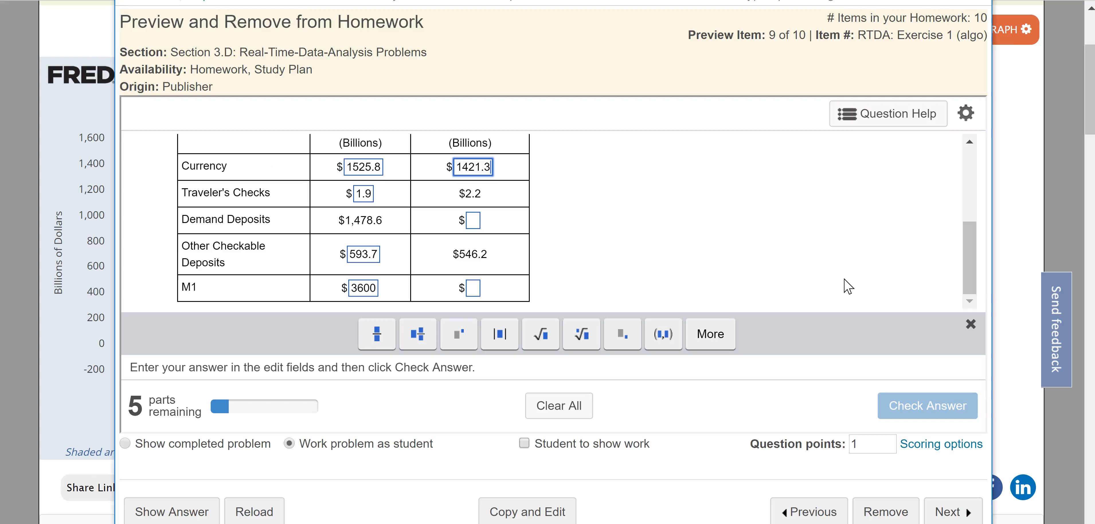
key(alt+Tab)
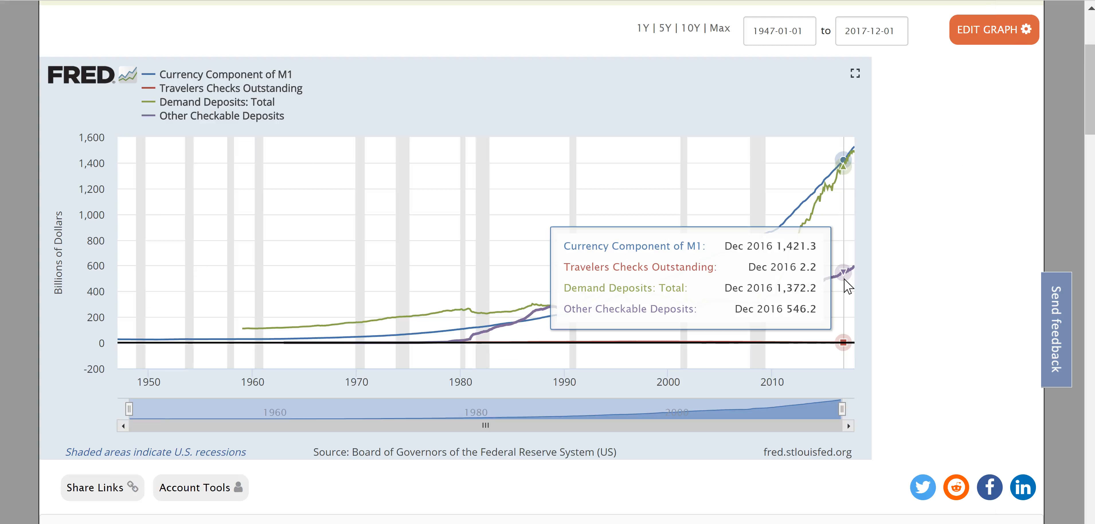
key(alt+Tab)
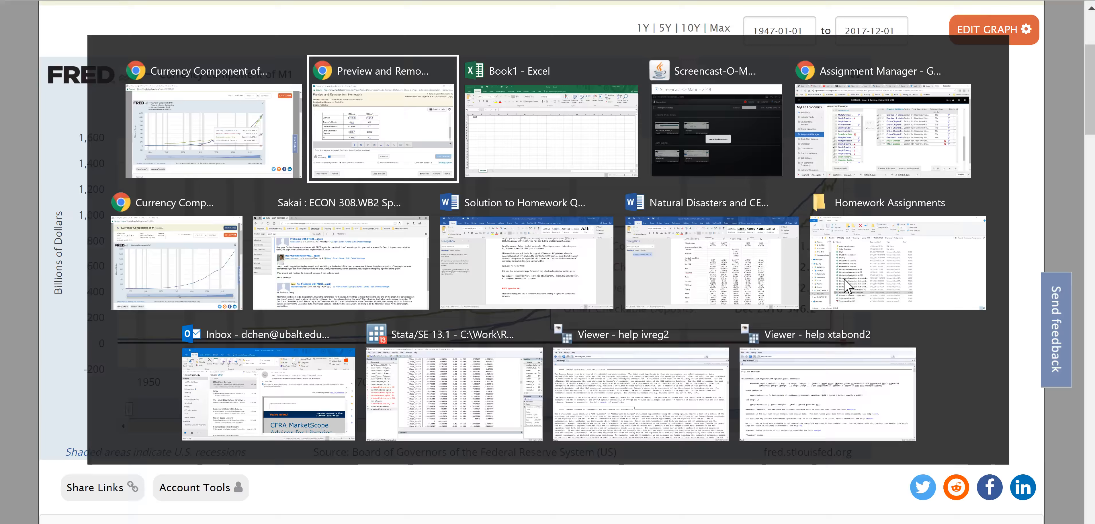
click(474, 221)
text(1372.2)
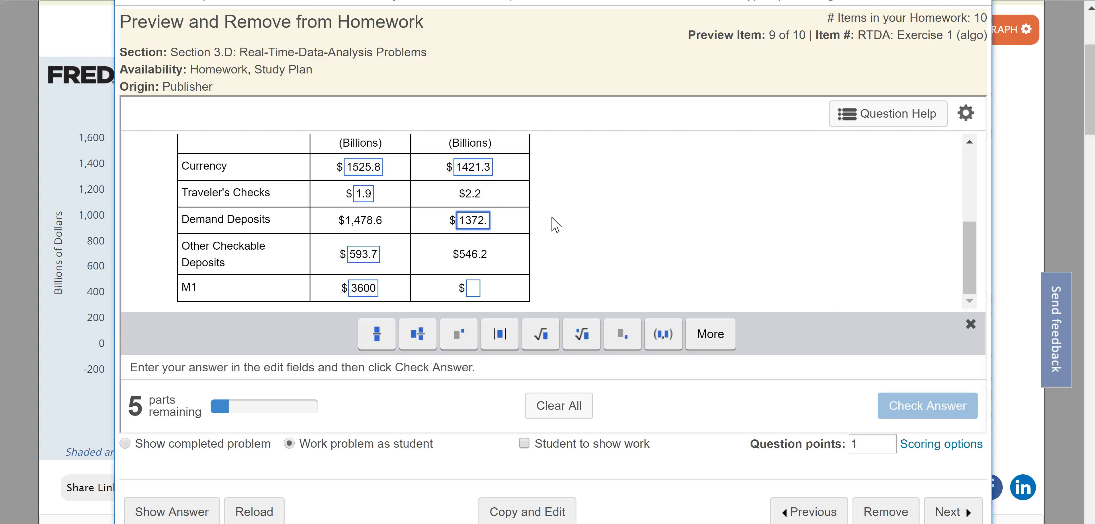
click(541, 222)
key(alt+Tab)
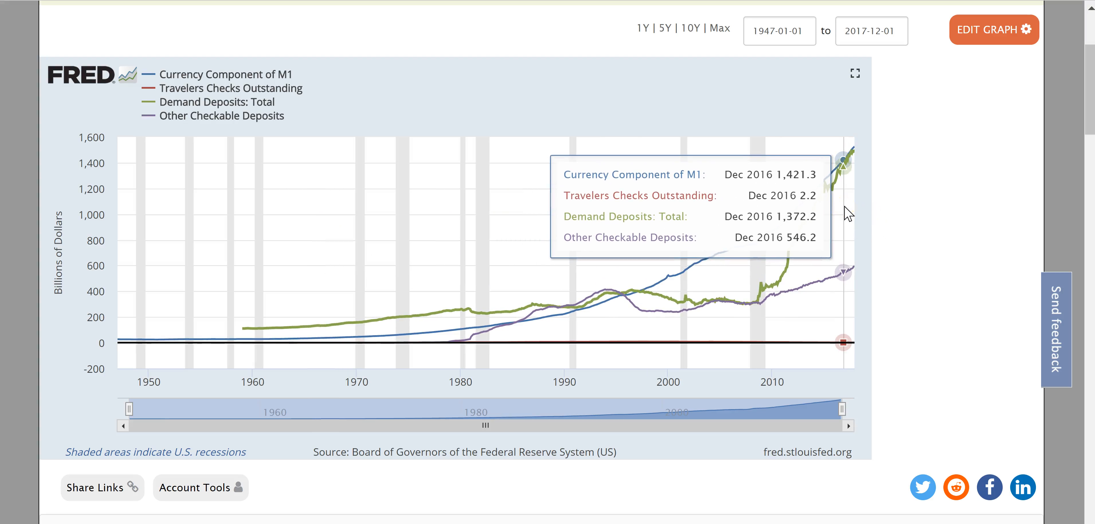
key(alt+Tab)
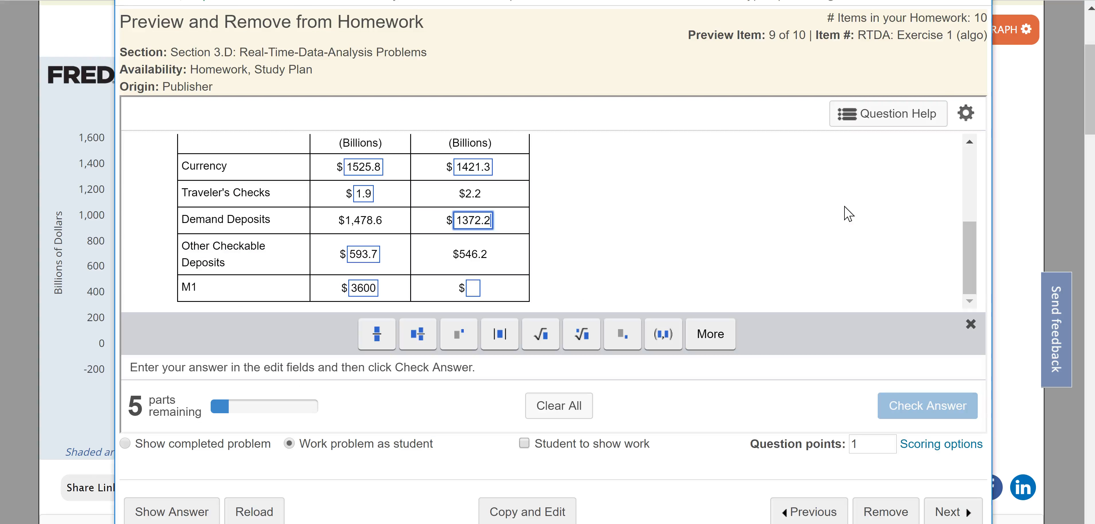
Add the four December 2016 components 1421.3, 2.2, 1372.2 and 546.2 in cell A2 of the Excel sheet
click(473, 287)
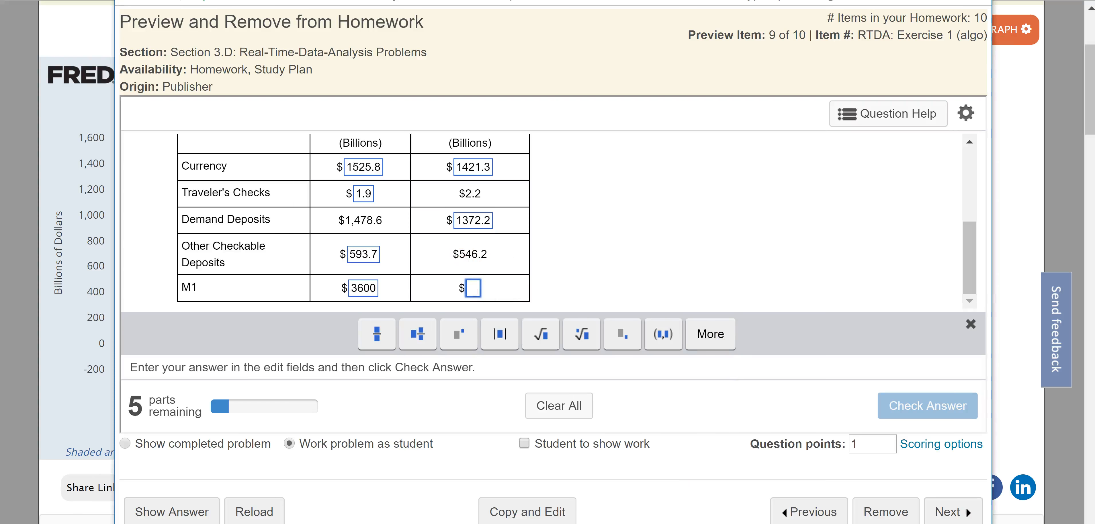
key(alt+Tab)
text(=)
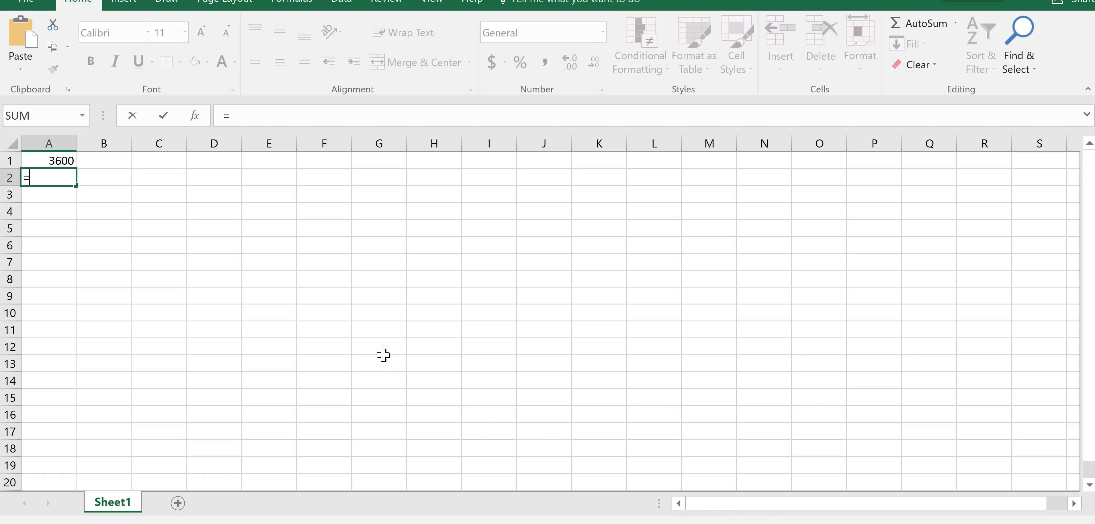
key(alt+Tab)
key(alt+Tab)
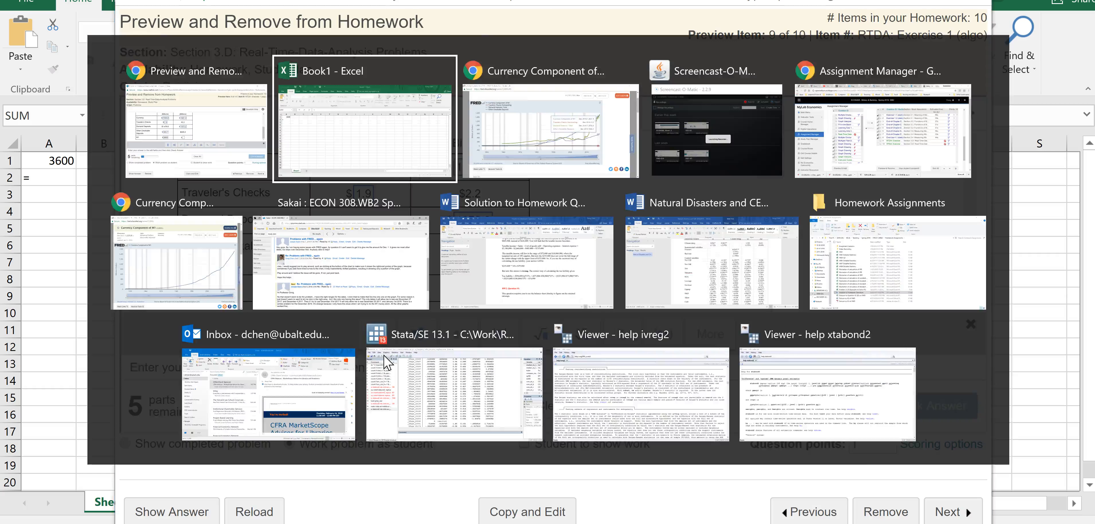
text(1421.3)
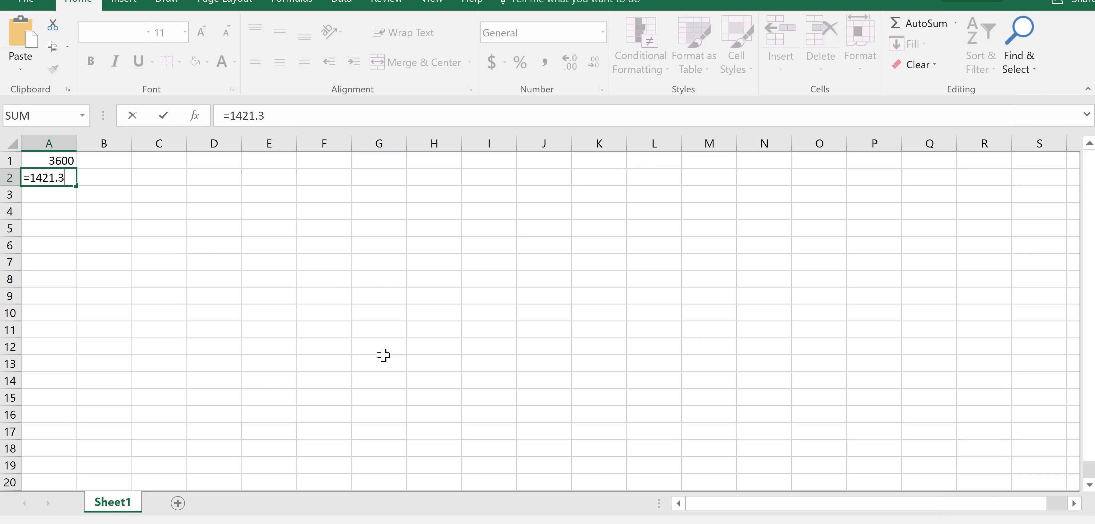
key(alt+Tab)
text(421.3+)
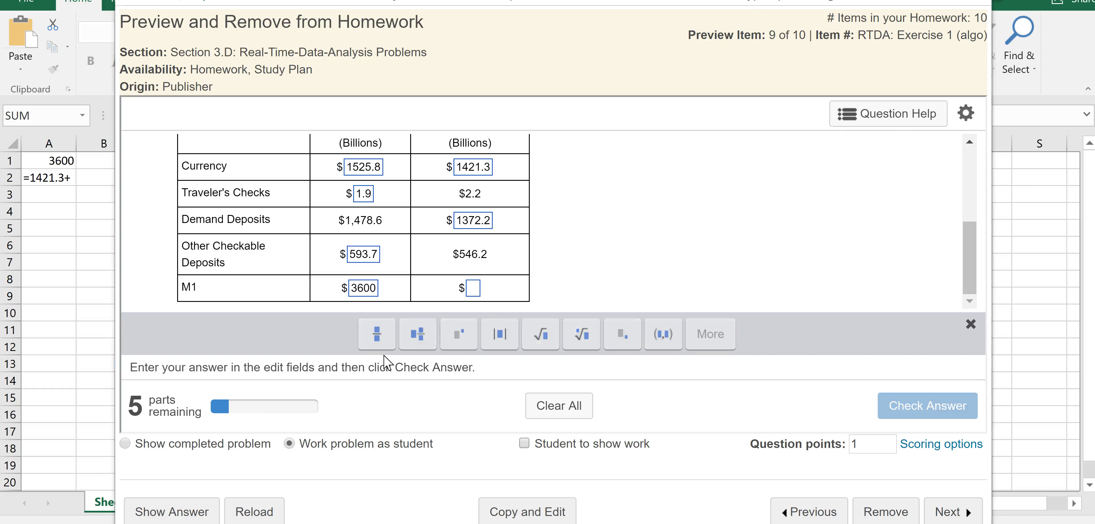
key(alt+Tab)
text(2.2+)
key(alt+Tab)
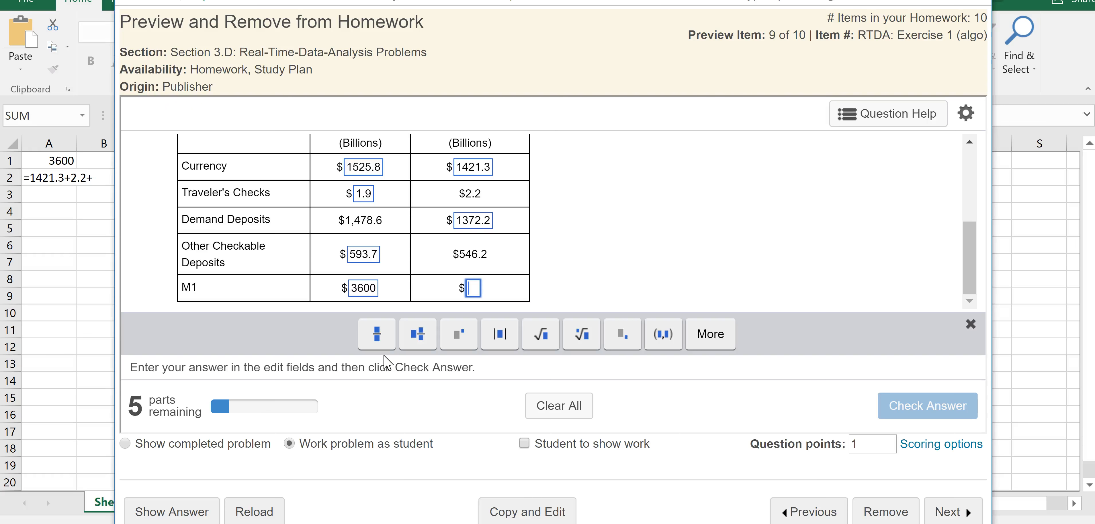
key(alt+Tab)
text(1)
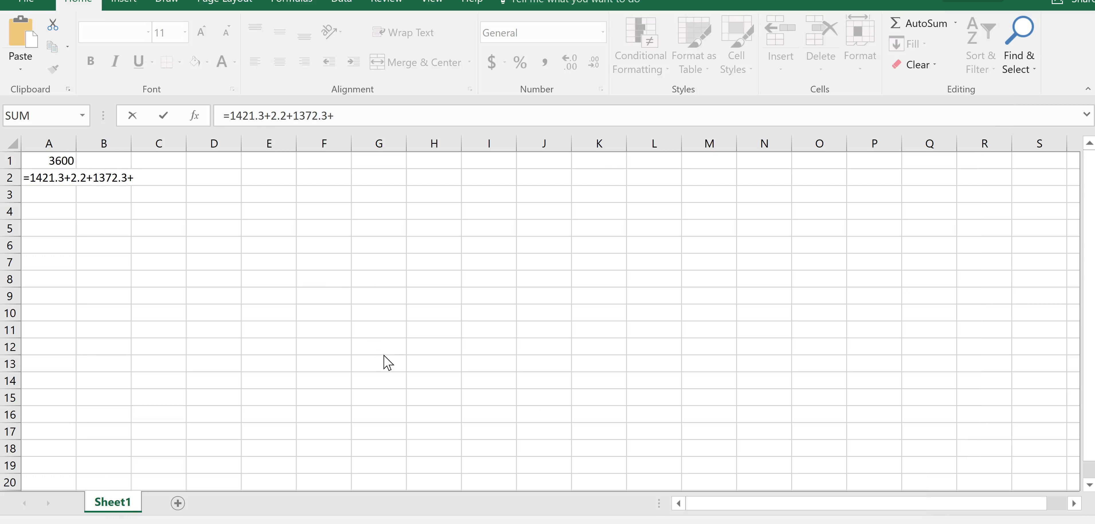
key(alt+Tab)
key(alt+Tab)
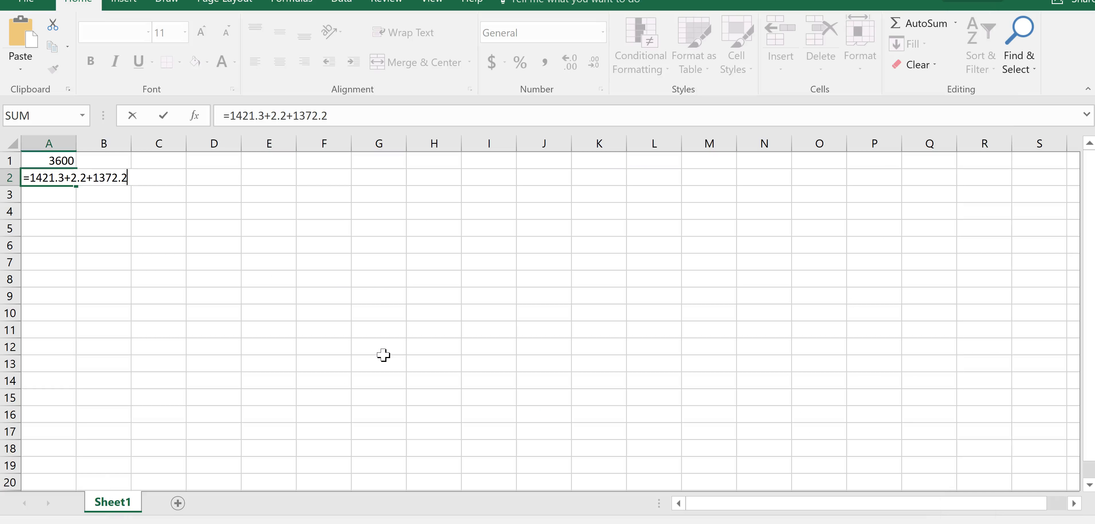
key(alt+Tab)
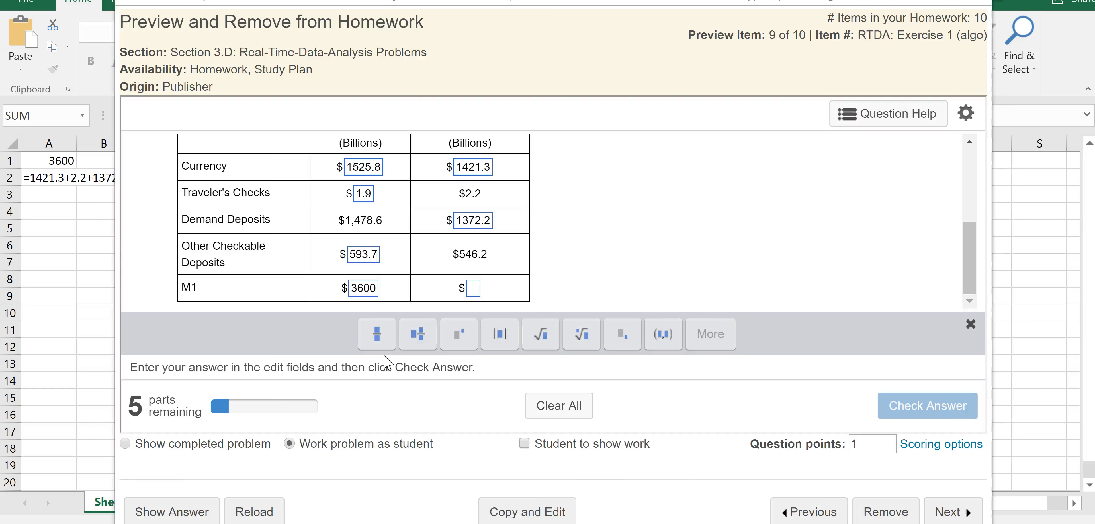
key(alt+Tab)
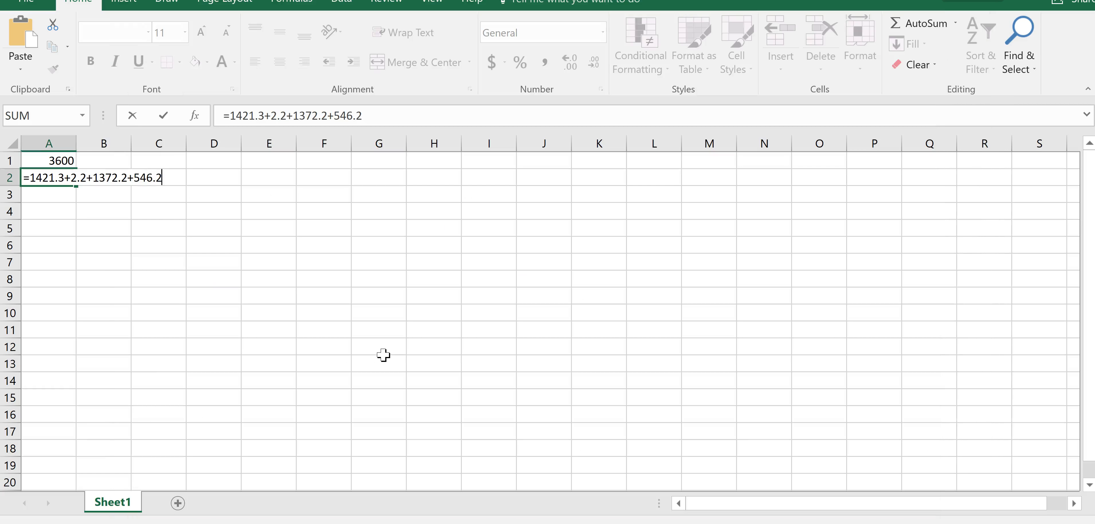
key(alt+Tab)
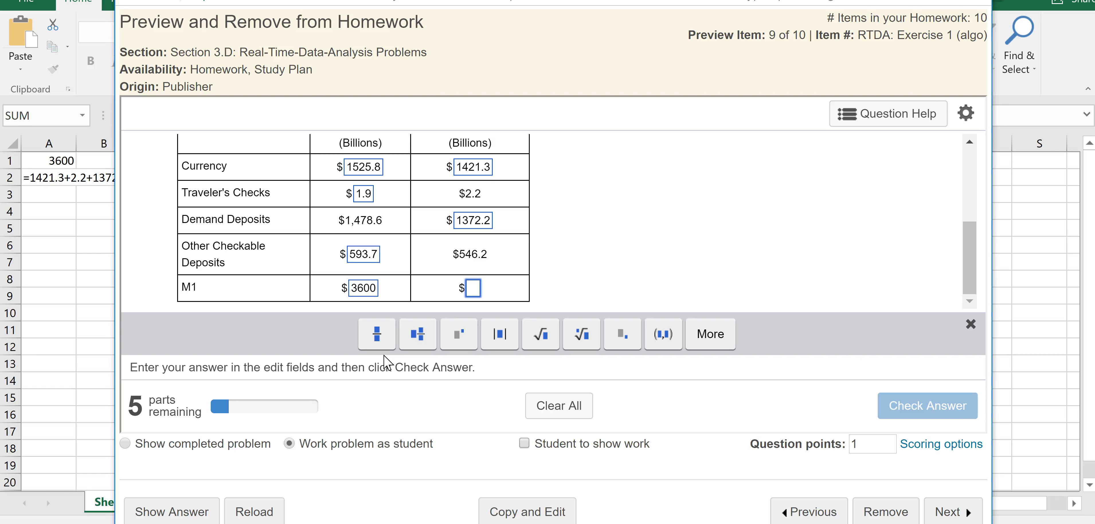
key(alt+Tab)
text(546.2)
key(Return)
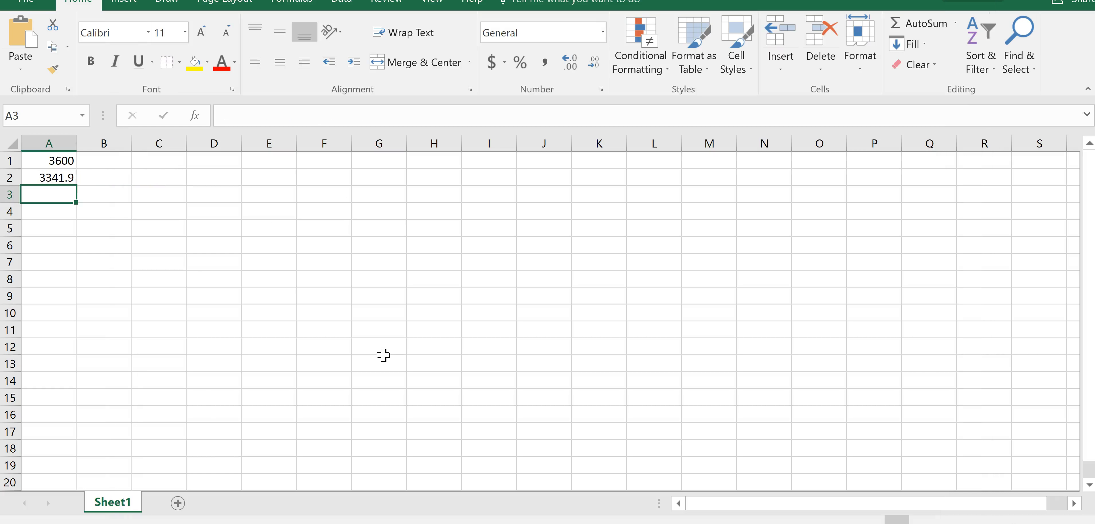
Enter 3341.9 as the exercise's December 2016 M1, then check the answer and dismiss the feedback
key(alt+Tab)
text(3341.9)
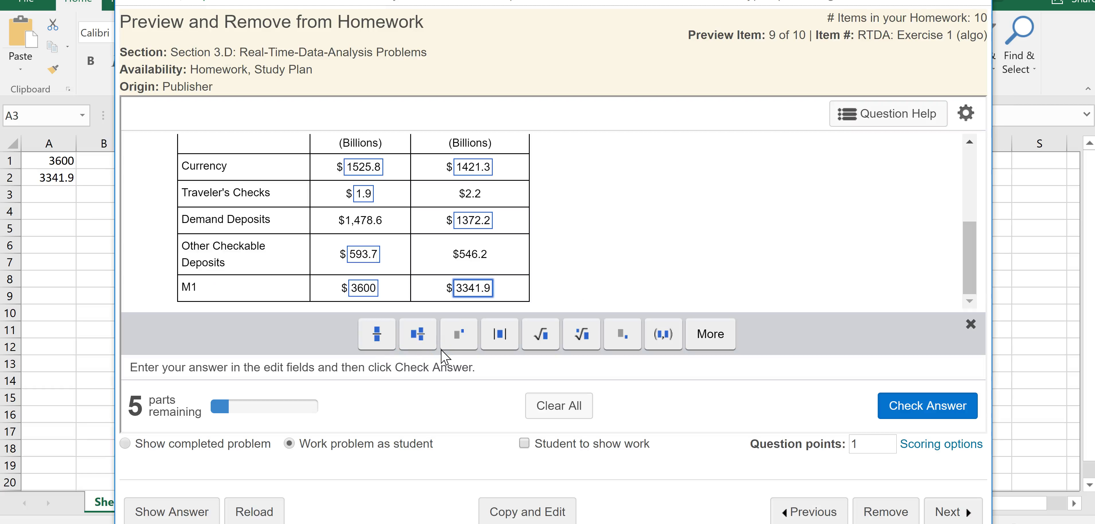
click(979, 295)
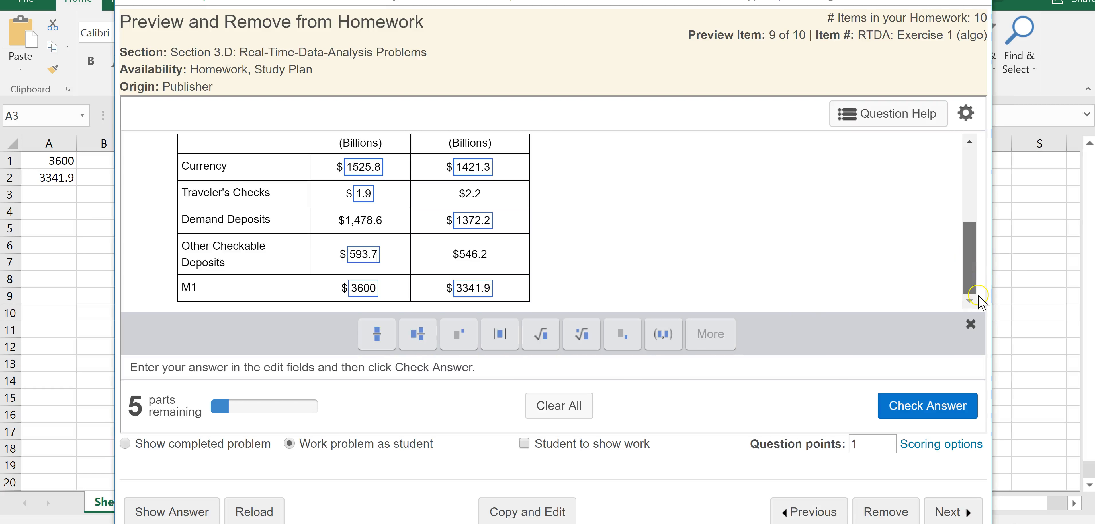
click(936, 407)
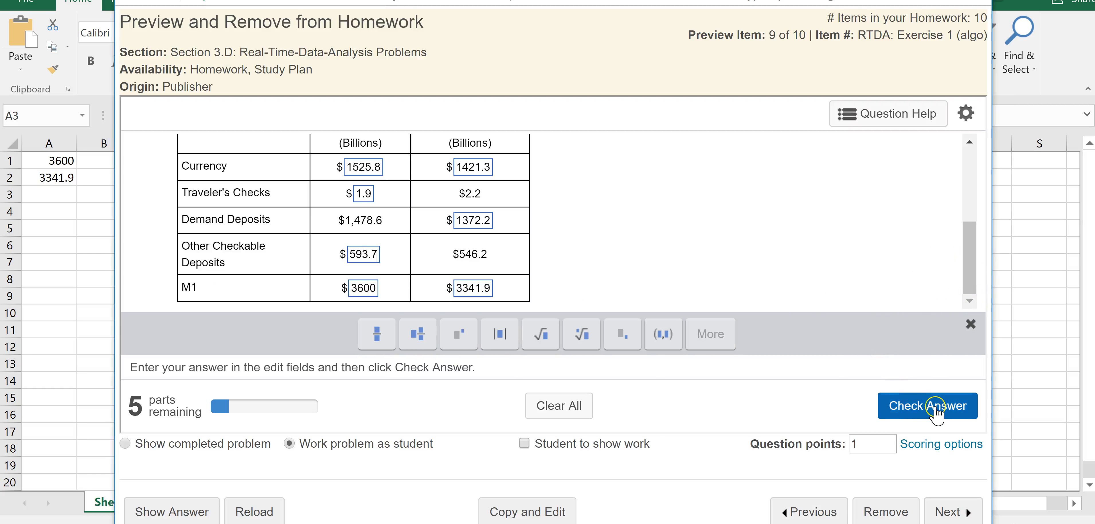
click(556, 287)
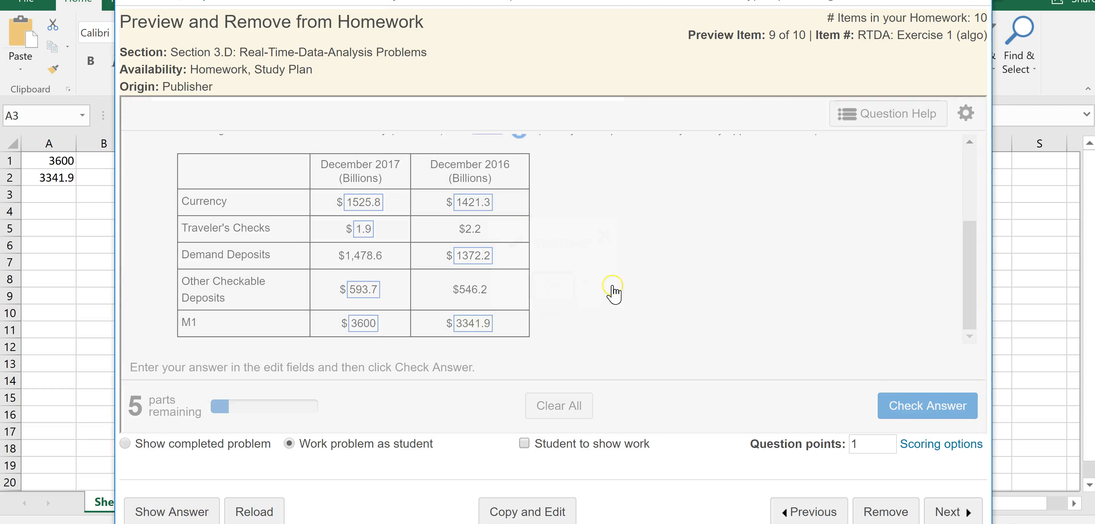
Read the exercise's percentage-change part and select the Currency answer field in its table
click(973, 275)
drag(973, 275, 973, 271)
click(334, 192)
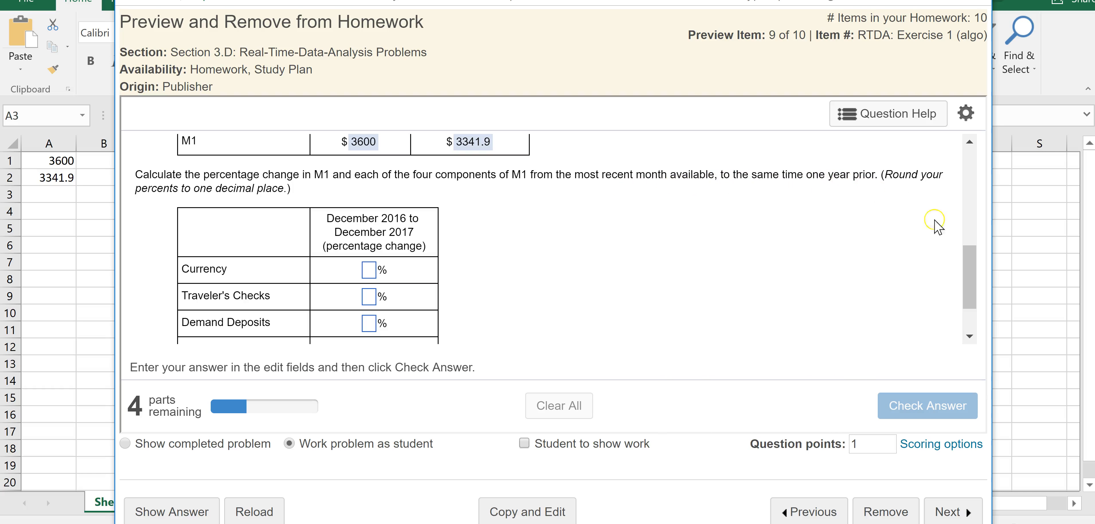
scroll(971, 274, up, 1)
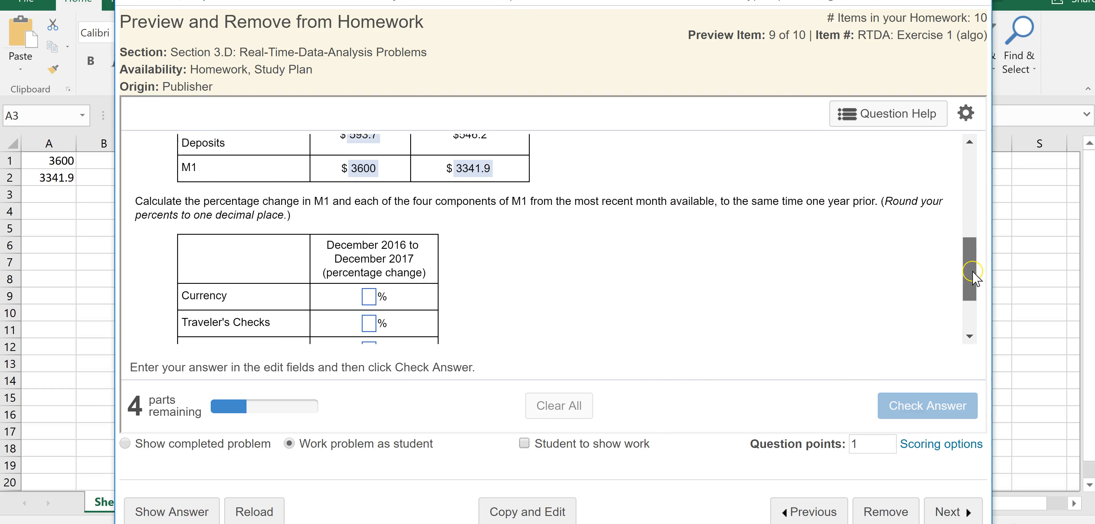
scroll(974, 274, down, 1)
click(368, 271)
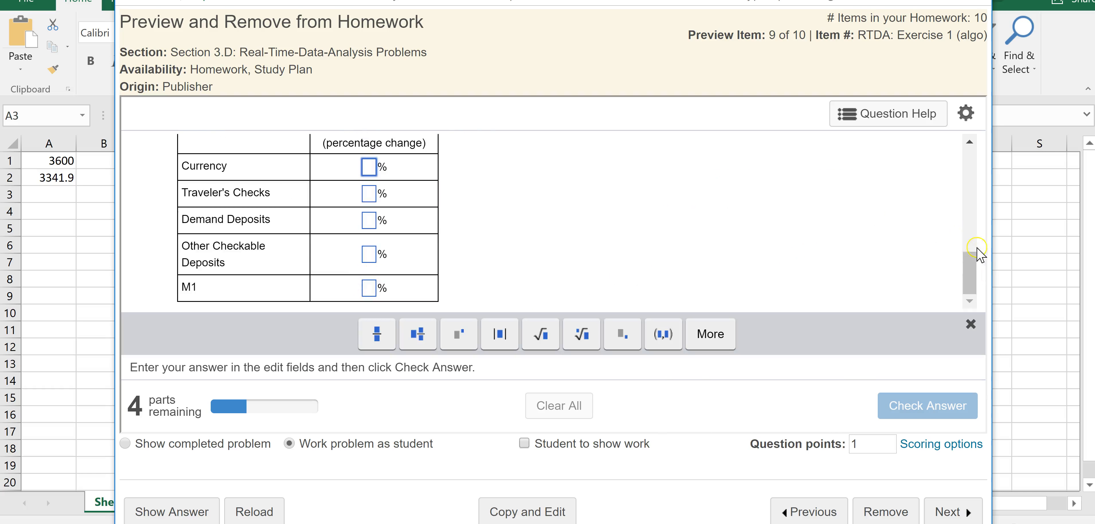
Calculate currency's change as (1525.8-1421.3)/1421.3 in cell A3 of the Excel sheet, then return to the exercise
drag(973, 269, 970, 200)
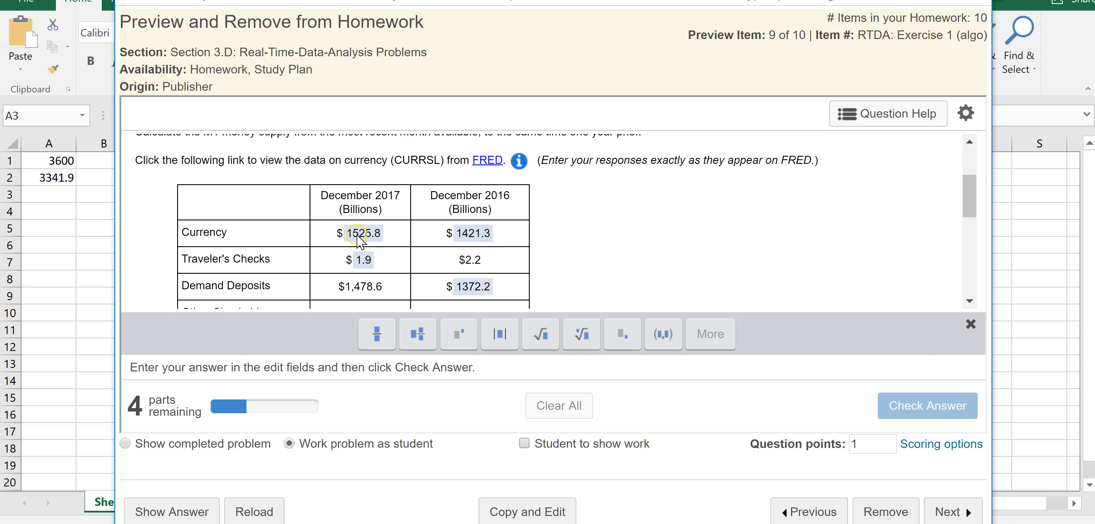
key(alt+Tab)
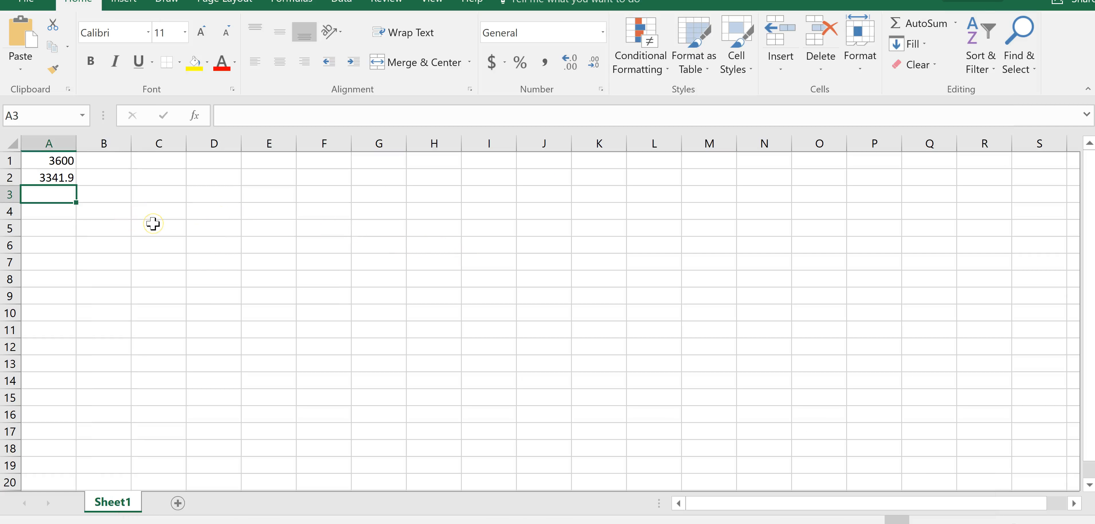
text(=()
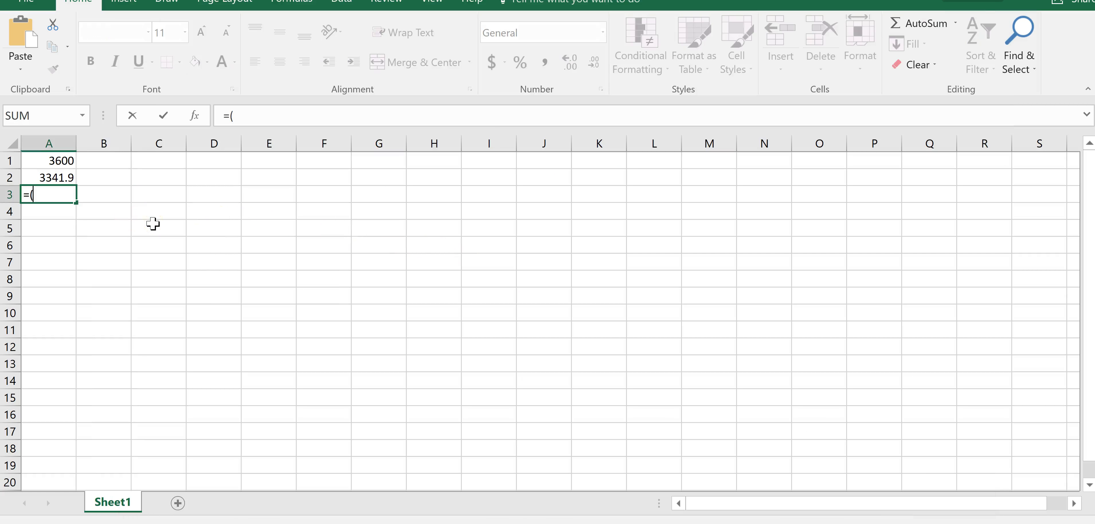
key(alt+Tab)
text(()
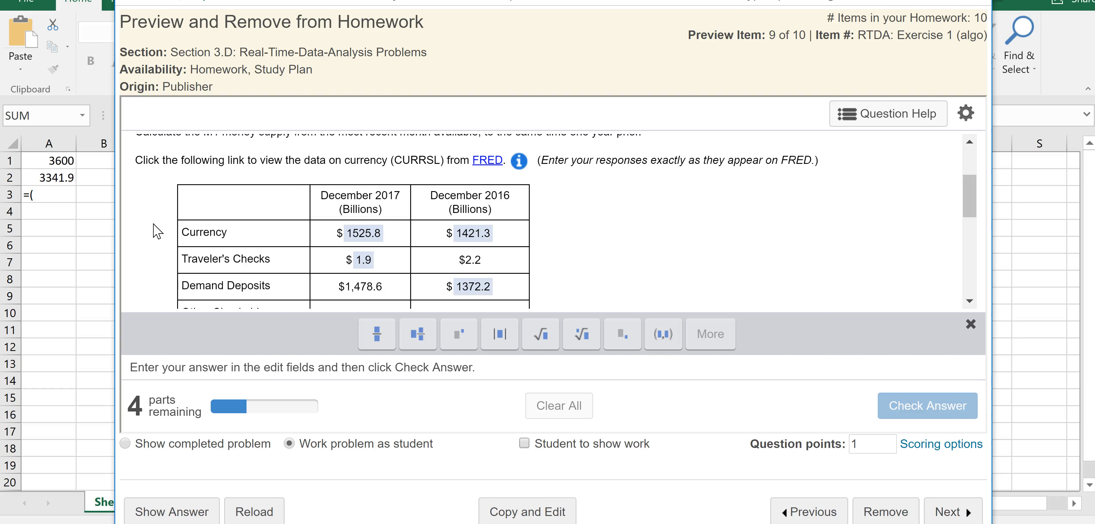
key(alt+Tab)
text(1525)
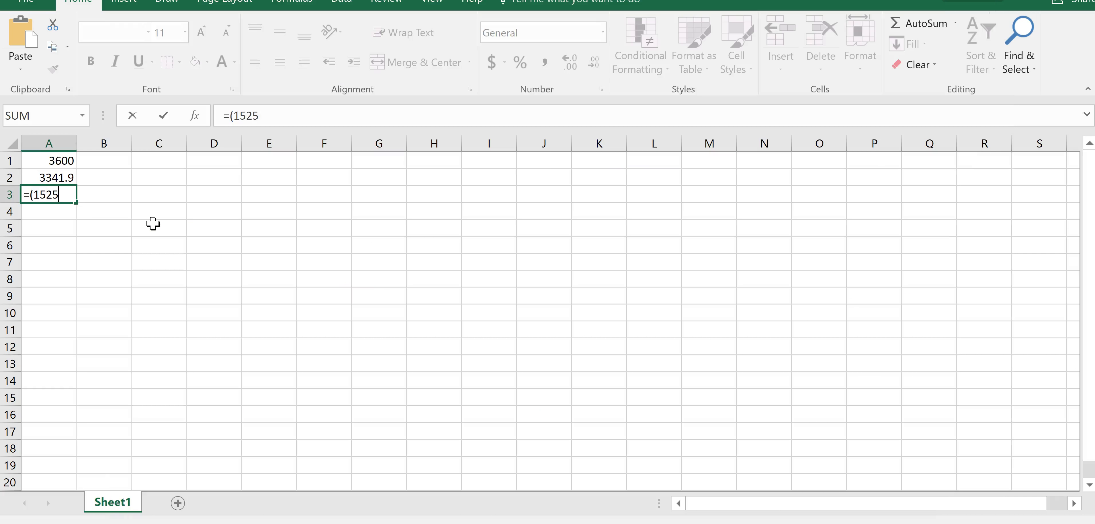
text(.)
key(alt+Tab)
key(alt+Tab)
key(alt+Tab)
text(1421.)
key(alt+Tab)
key(alt+Tab)
text(3)
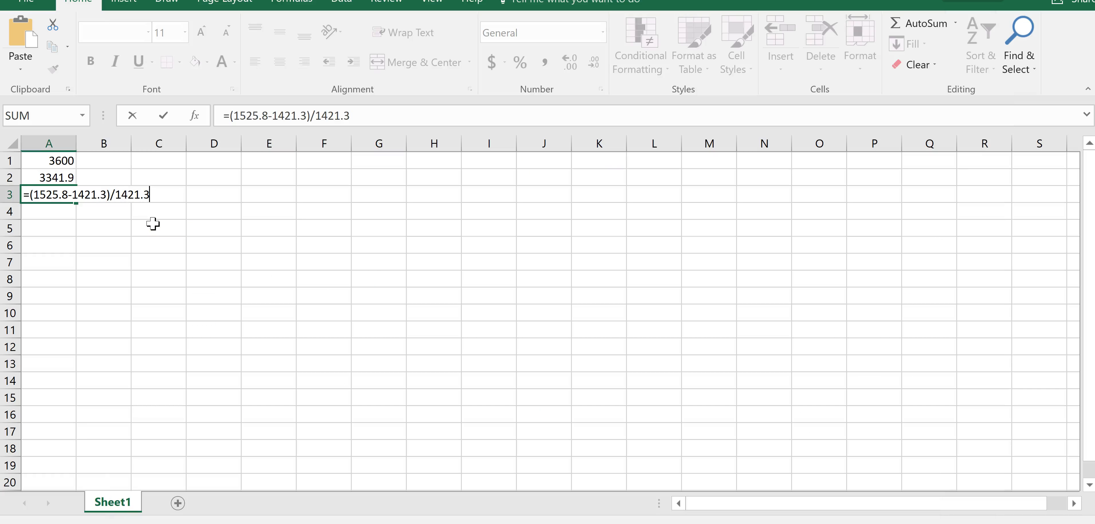
key(Return)
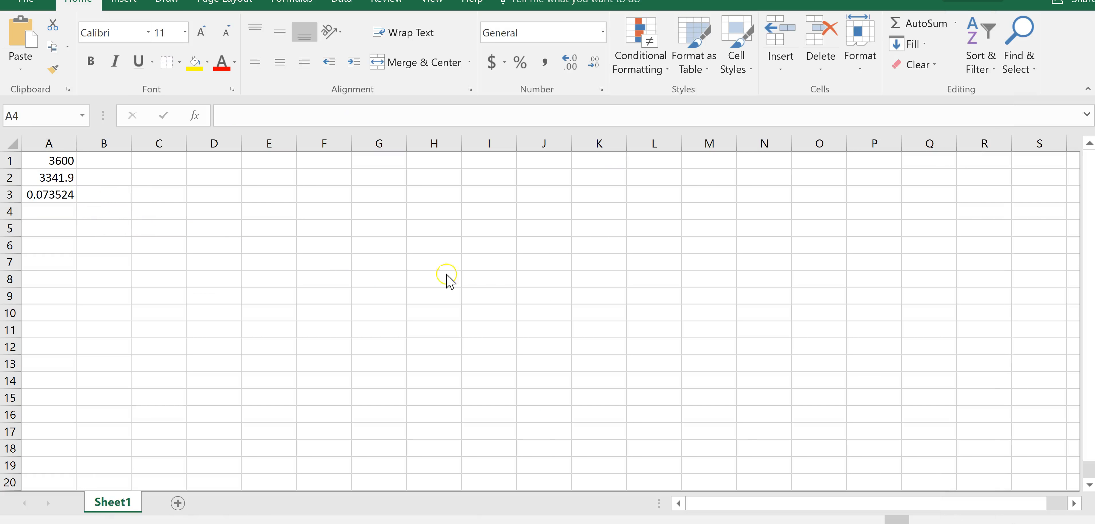
key(alt+Tab)
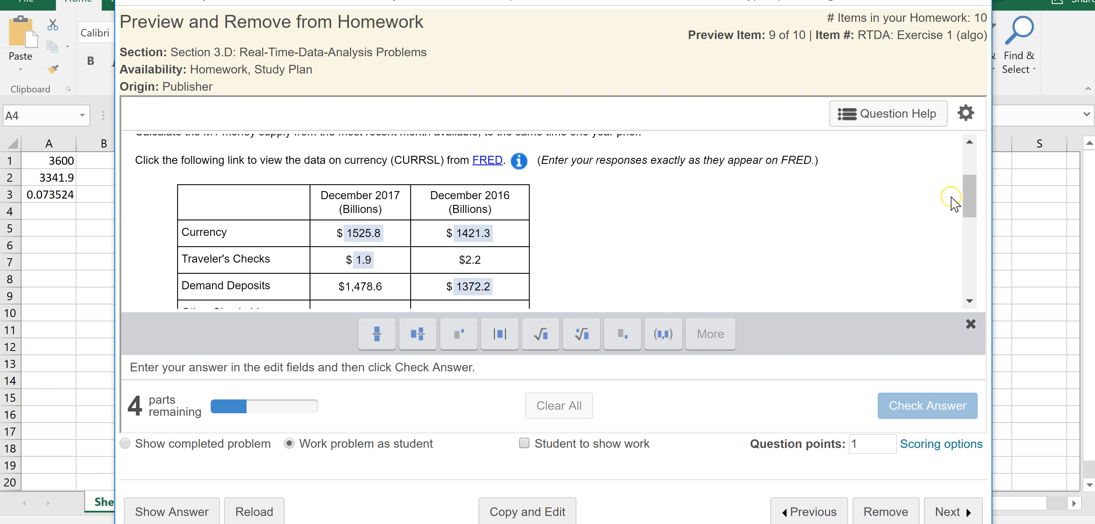
Reread the exercise's table and rounding instruction, and enter 7.4 as the percentage change for Currency
drag(970, 192, 973, 254)
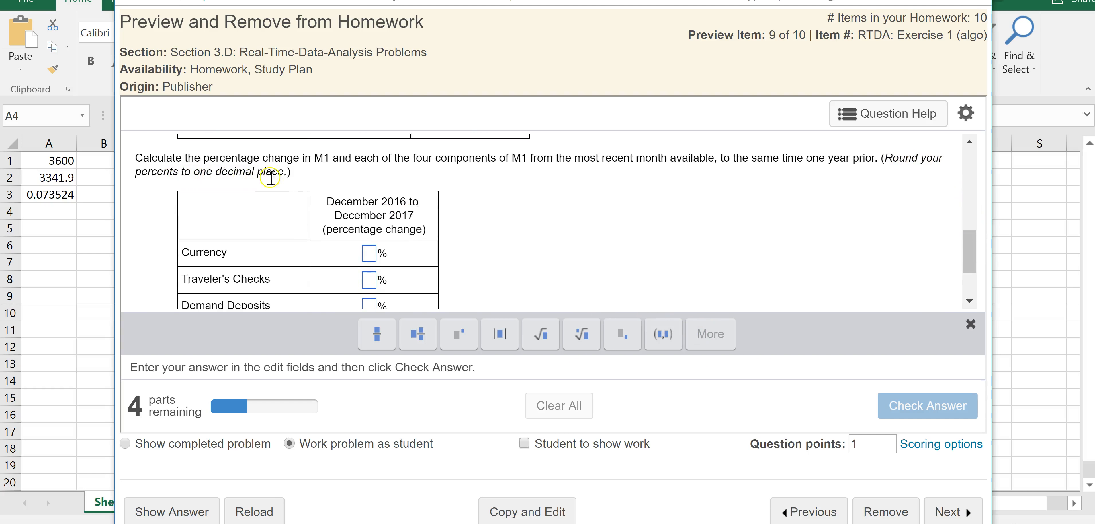
drag(972, 246, 987, 191)
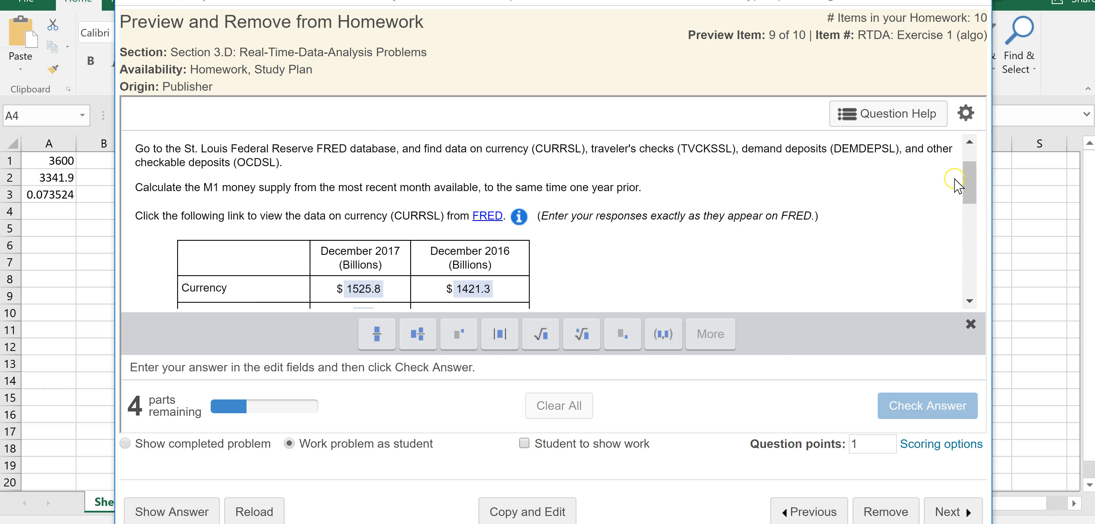
drag(969, 184, 972, 262)
click(369, 189)
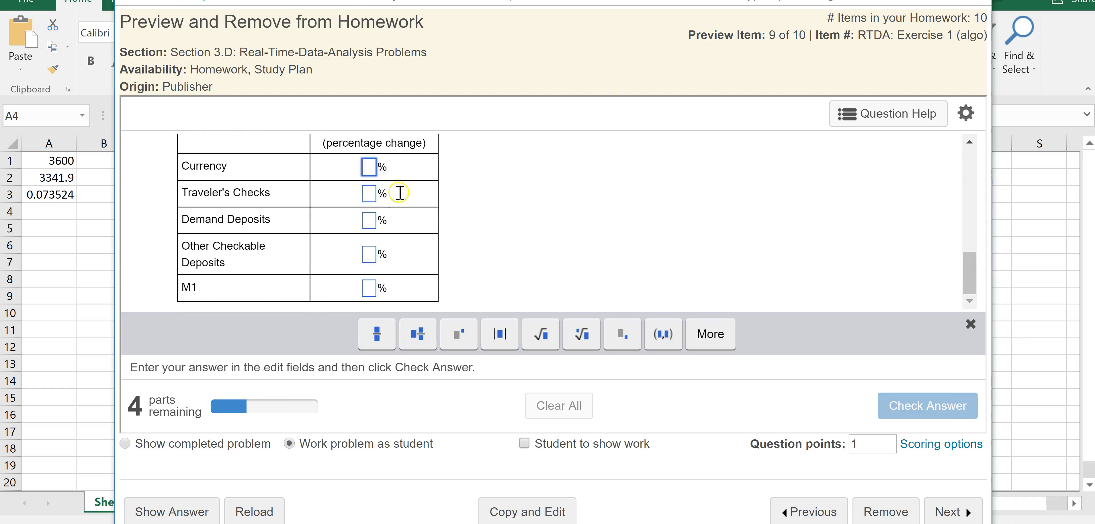
scroll(606, 208, up, 3)
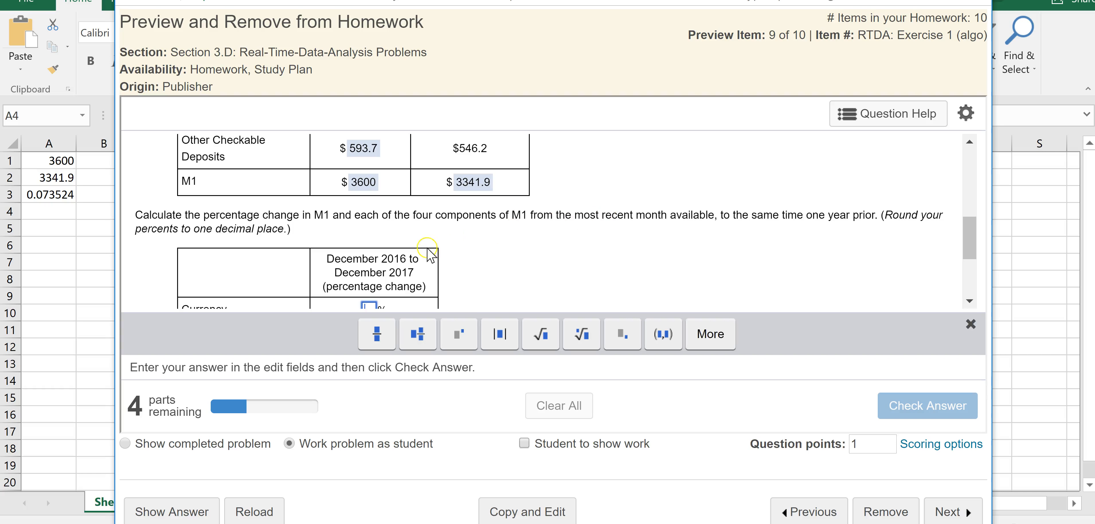
drag(970, 239, 970, 256)
key(alt+Tab)
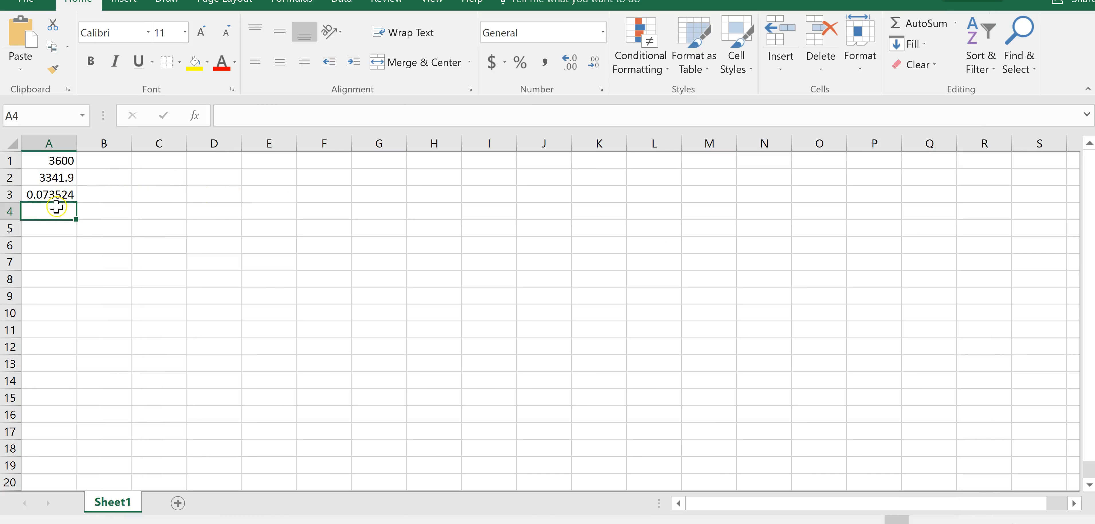
key(alt+Tab)
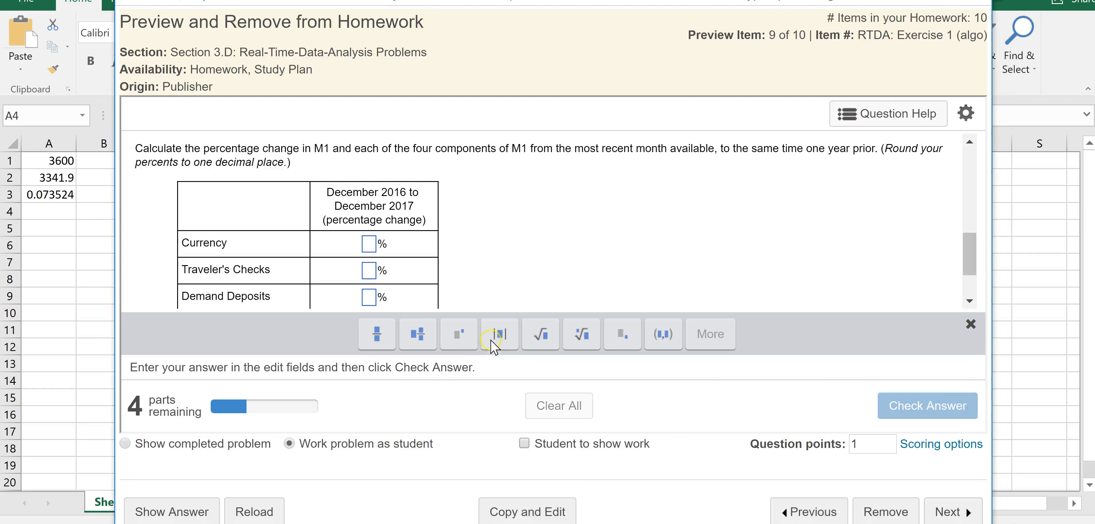
click(369, 243)
text(7.4)
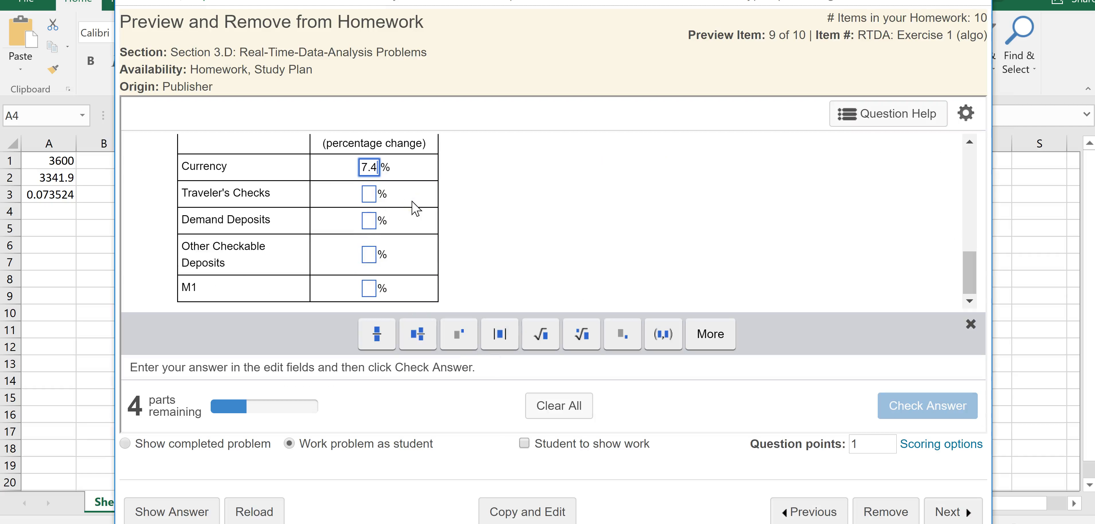
Calculate the traveler's checks change as (1.9-2.2)/2.2 in cell A4 of the Excel sheet
click(368, 194)
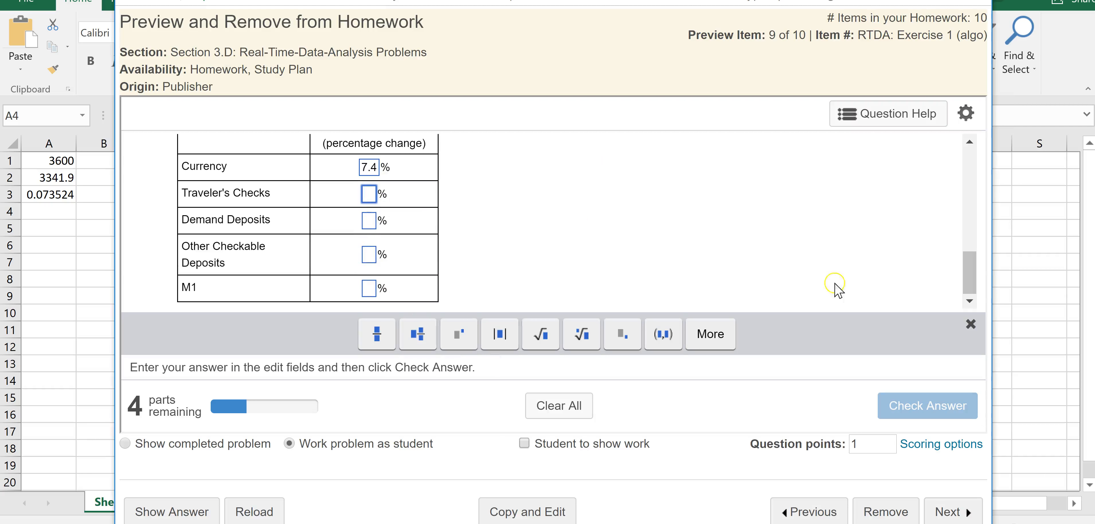
drag(970, 280, 970, 204)
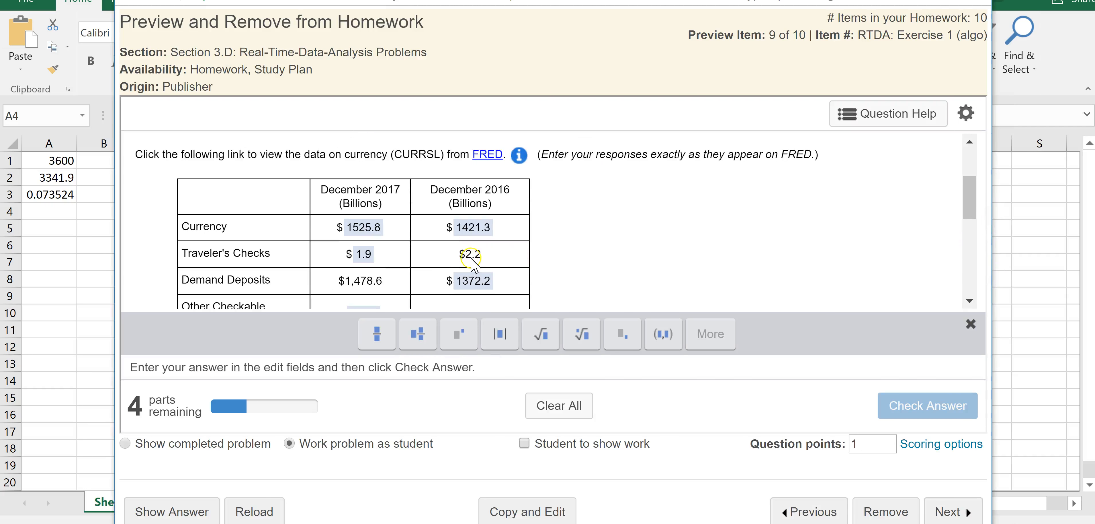
key(alt+Tab)
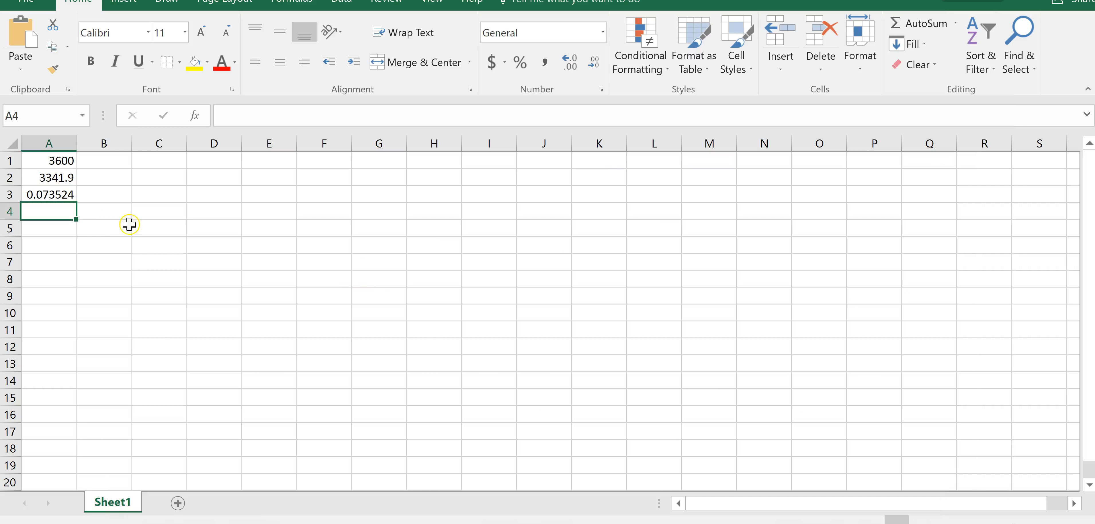
text(=(1.9-2)
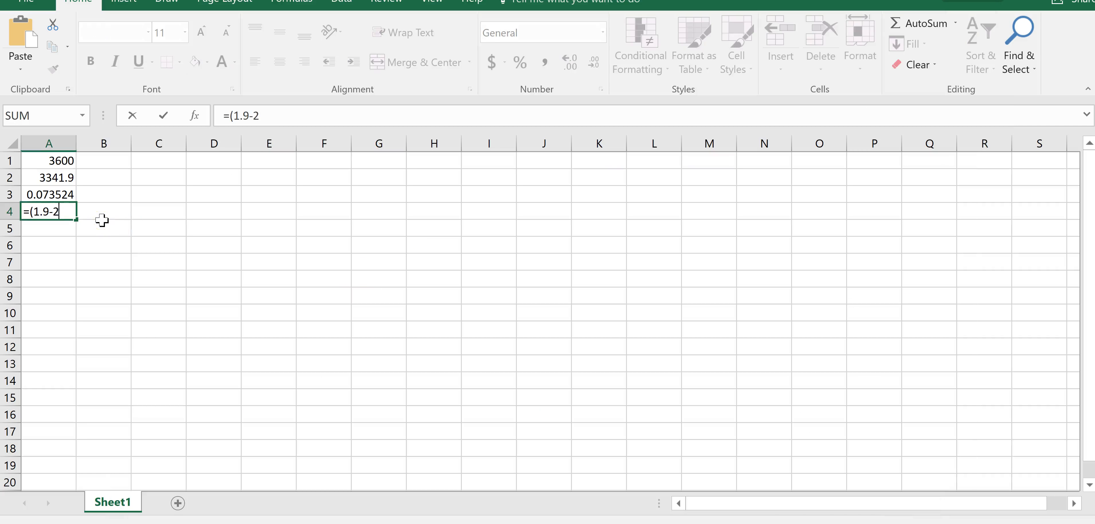
text(.2)/2.2)
key(Return)
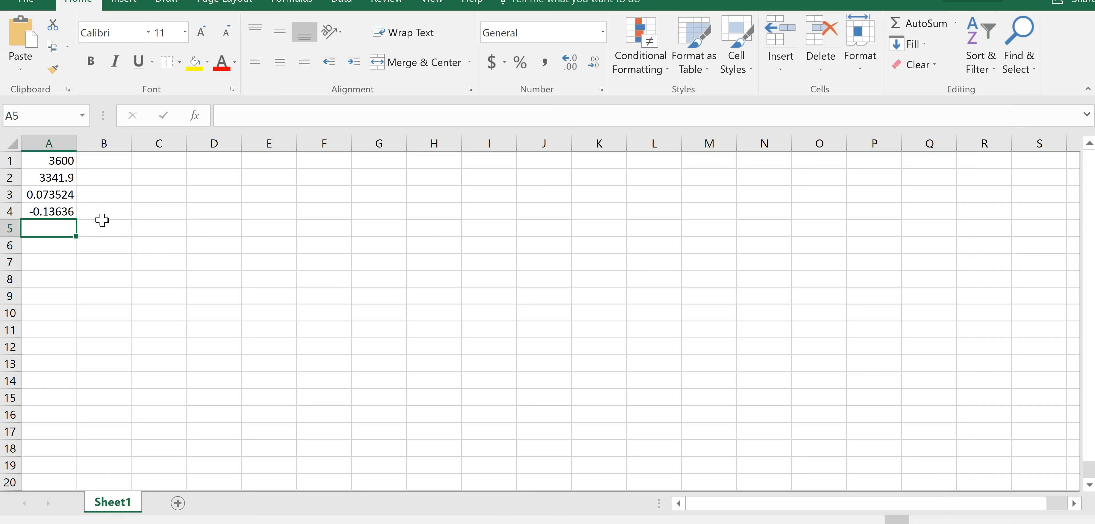
Return to the exercise and enter -13.6 as the percentage change for Traveler's Checks
click(67, 226)
key(alt+Tab)
click(960, 193)
drag(962, 198, 962, 273)
click(367, 195)
text(=)
key(BackSpace)
text(-1)
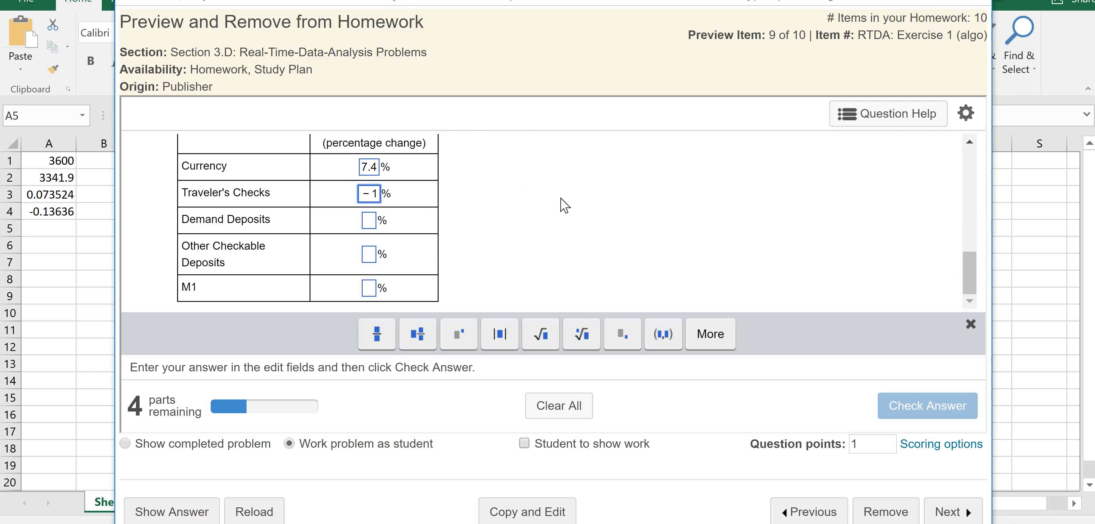
text(3.6)
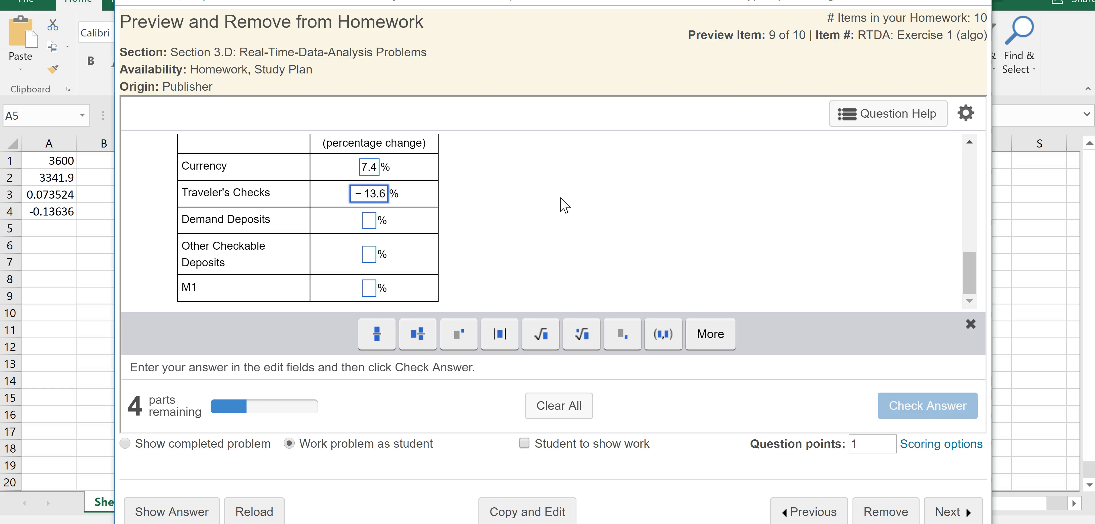
Look up the exercise's demand deposits values and enter (1478.6-1372.2)/1372.2 in cell A5 of the Excel sheet
click(369, 220)
drag(964, 290, 978, 221)
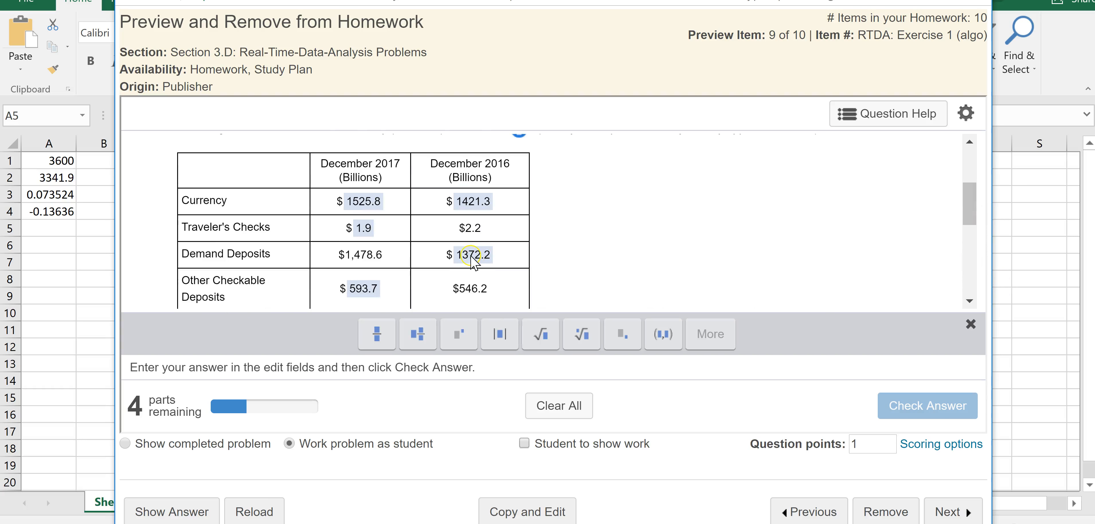
click(55, 228)
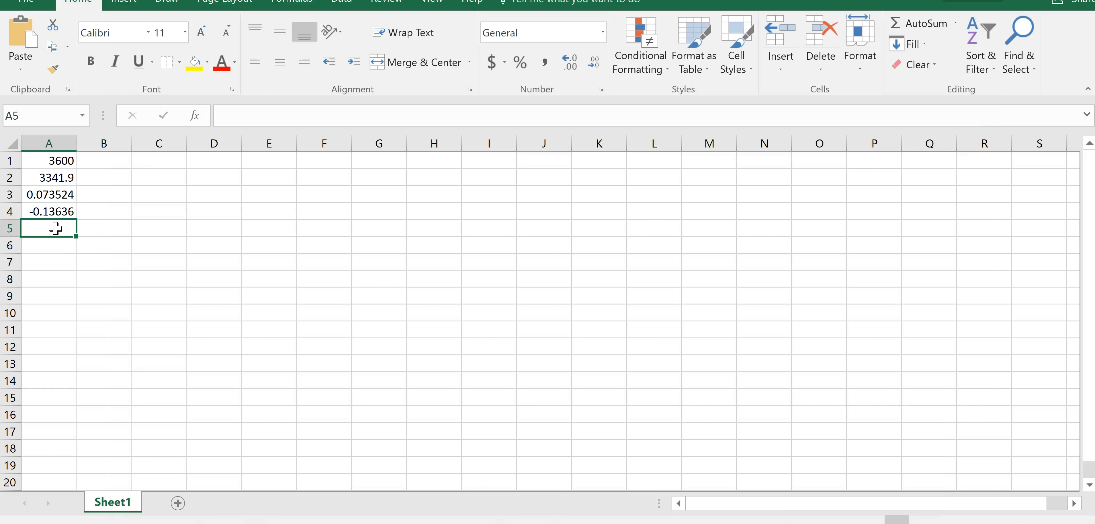
text(()
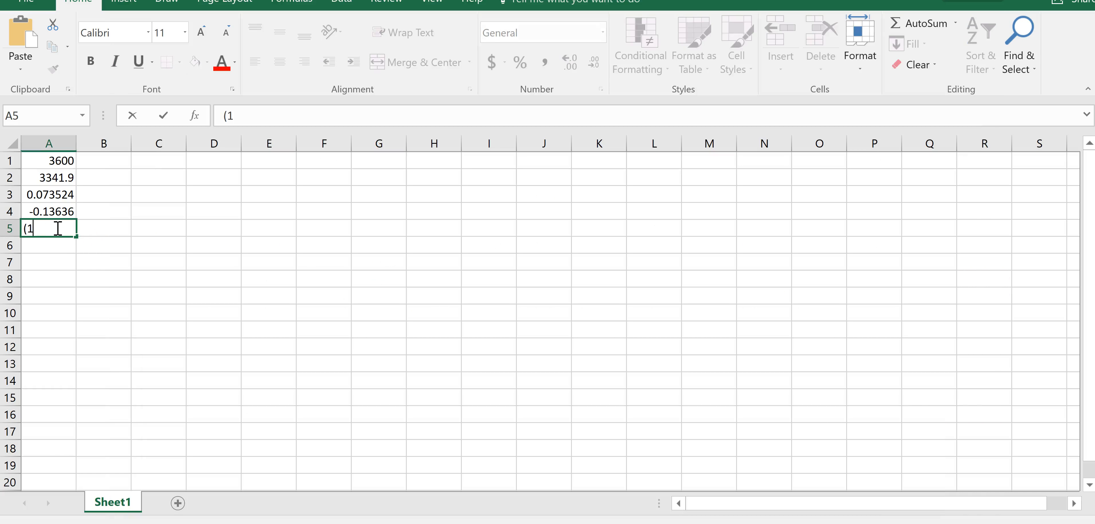
text(14)
key(alt+Tab)
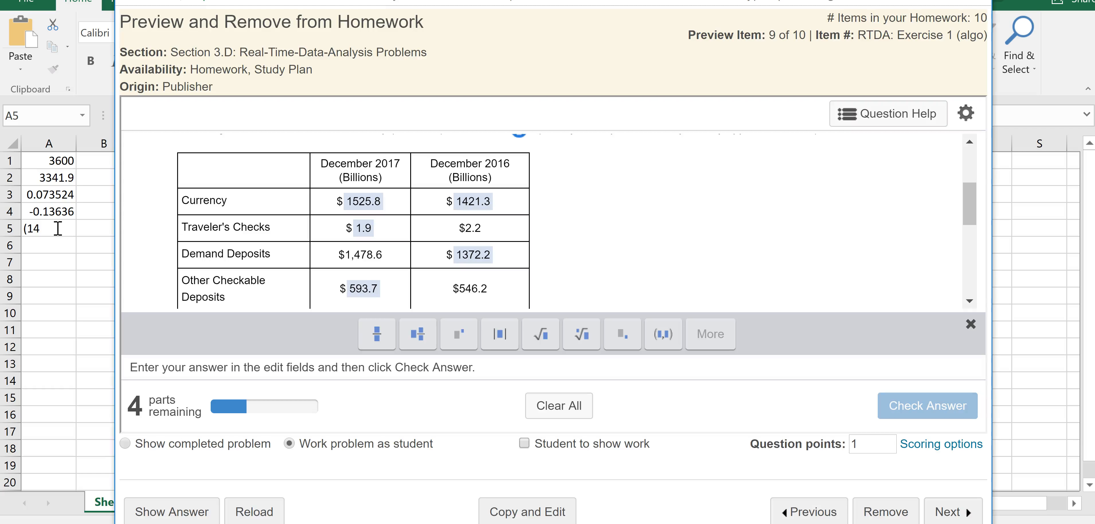
key(alt+Tab)
text(7)
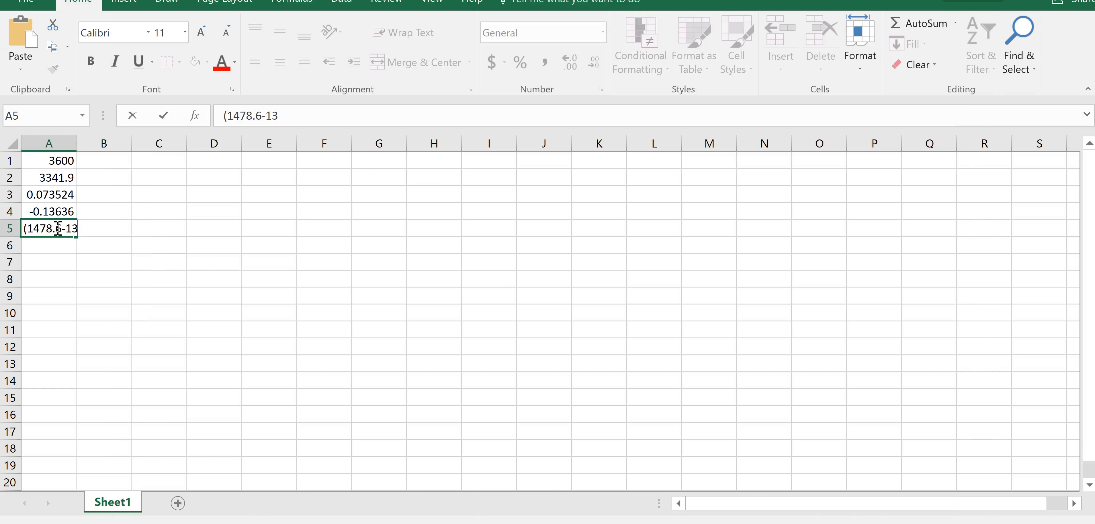
key(alt+Tab)
key(alt+Tab)
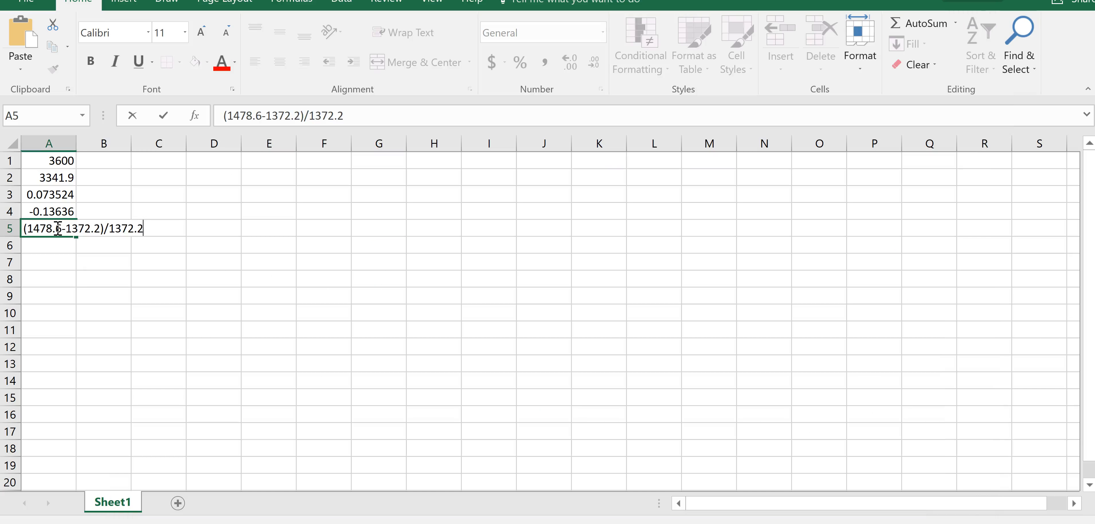
key(Return)
Turn the demand deposits entry in cell A5 into a formula by adding a leading equals sign
click(56, 228)
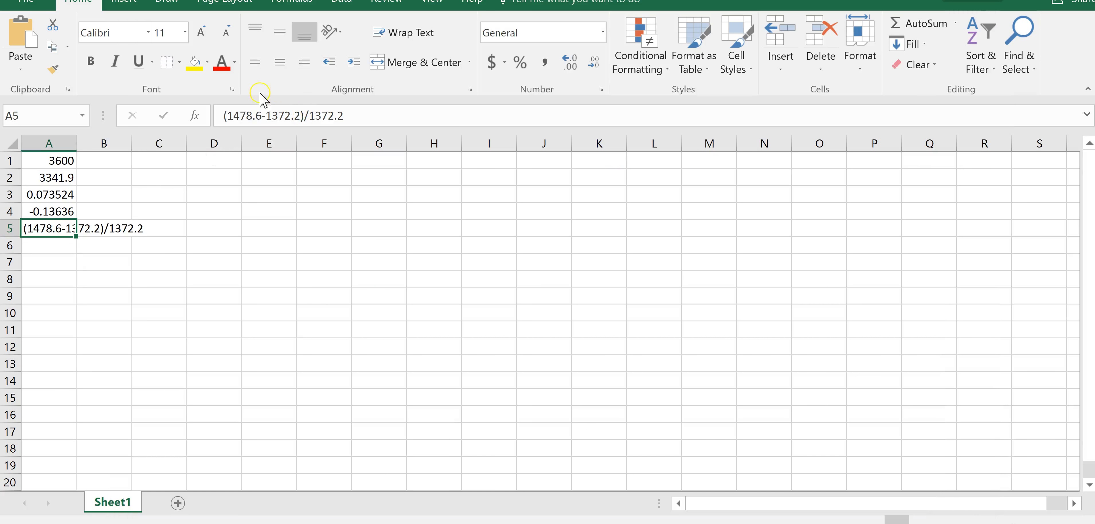
click(220, 113)
text(=)
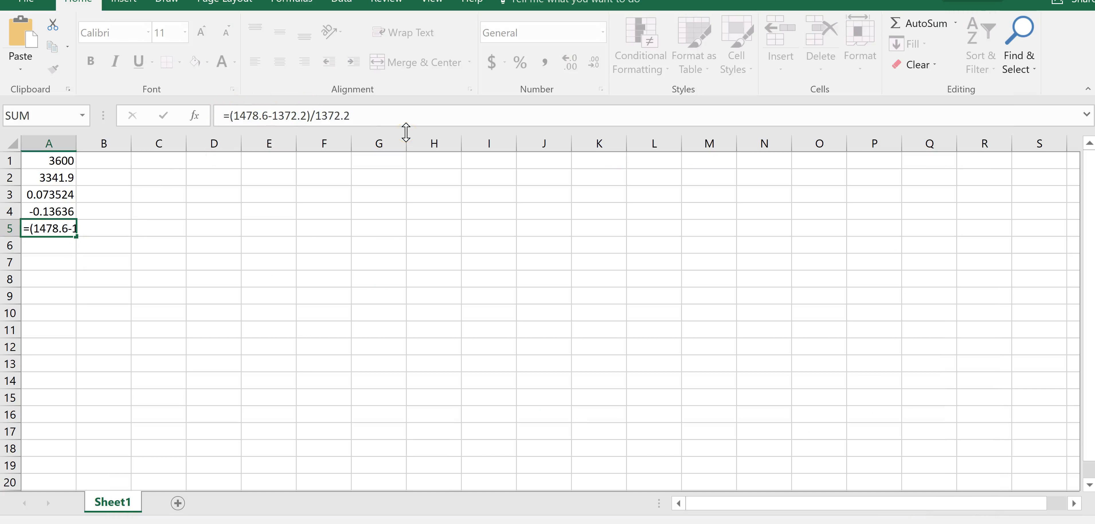
key(Return)
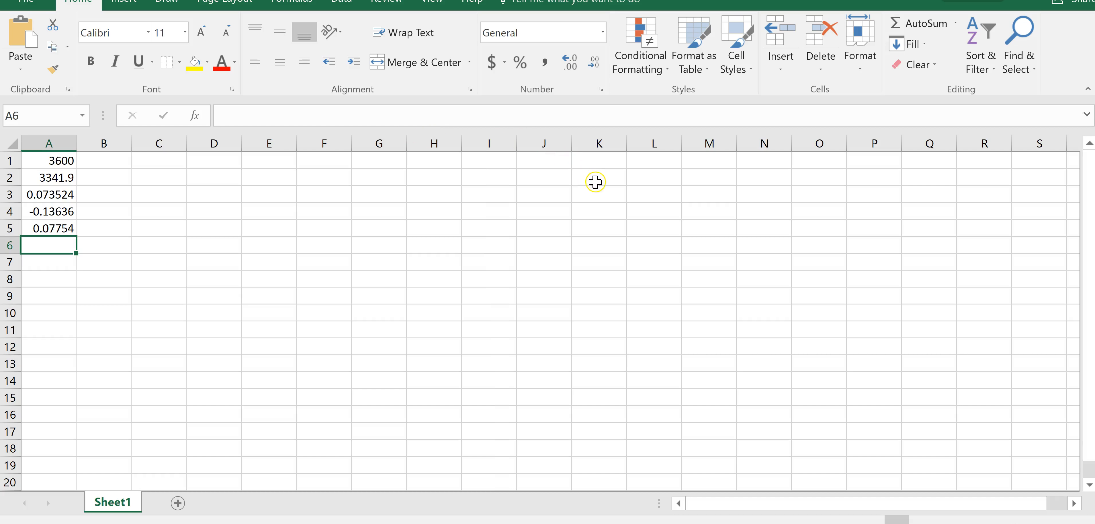
Return to the exercise and enter 7.8 as the percentage change for Demand Deposits
key(alt+Tab)
drag(975, 185, 550, 284)
click(369, 221)
text(7.8)
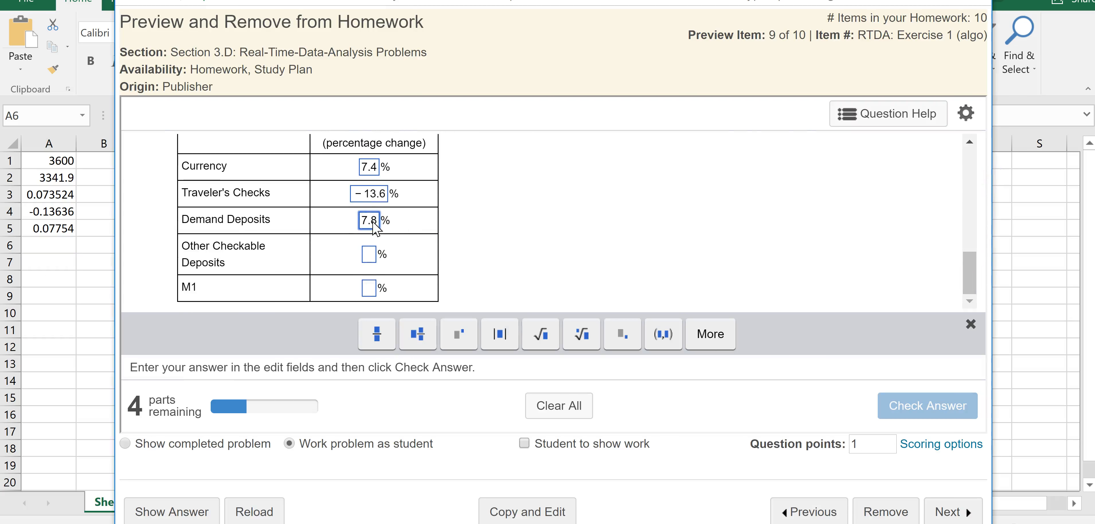
Calculate the other checkable deposits change as (593.7-546.2)/546.2 in cell A6 of the Excel sheet, using the exercise's table values
click(369, 255)
key(alt+Tab)
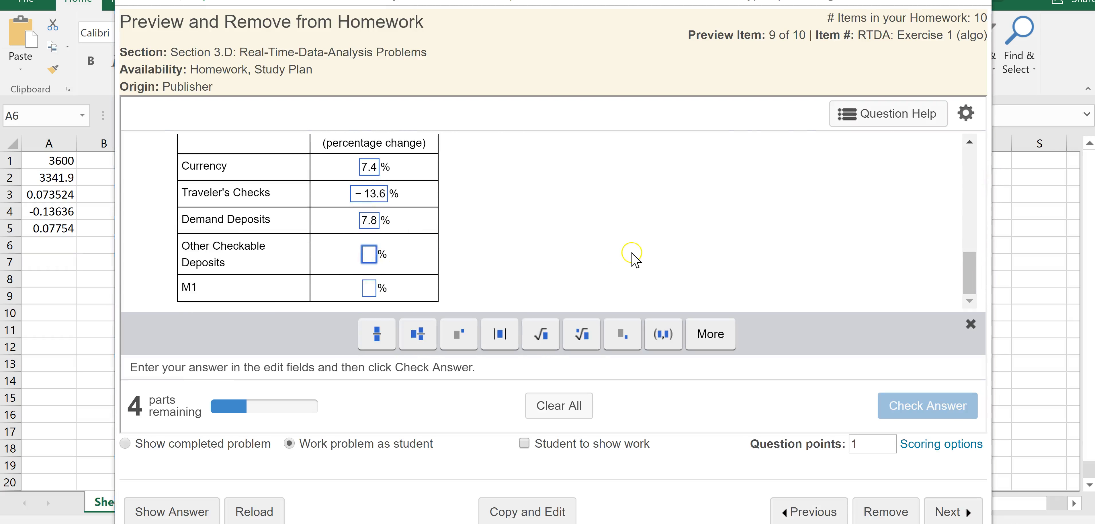
text(=)
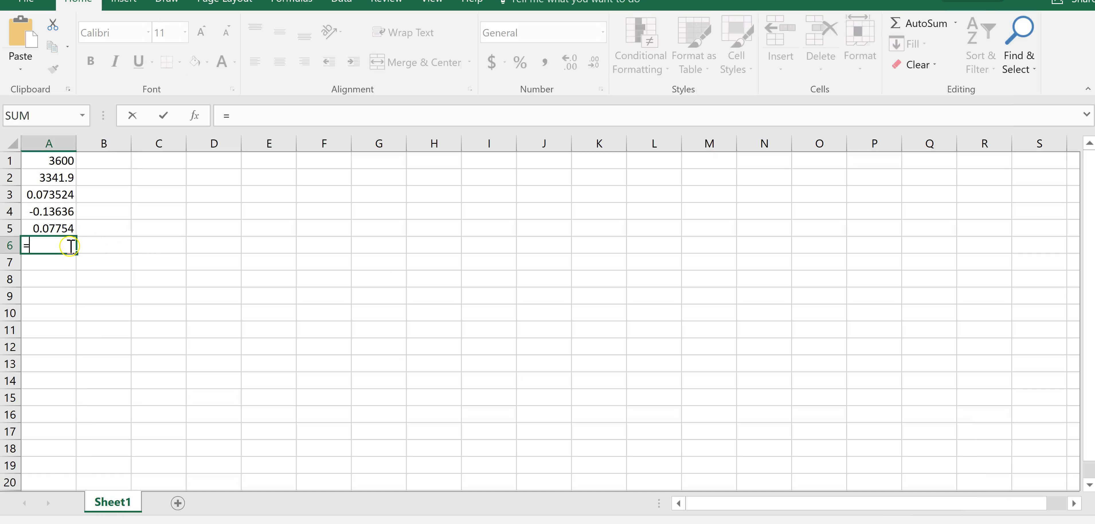
key(alt+Tab)
drag(970, 276, 982, 226)
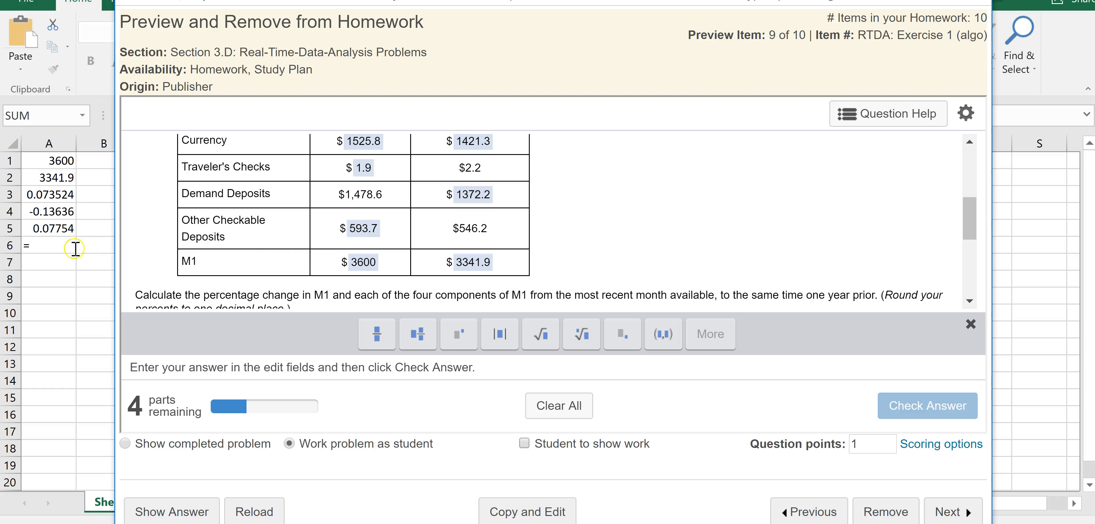
click(52, 246)
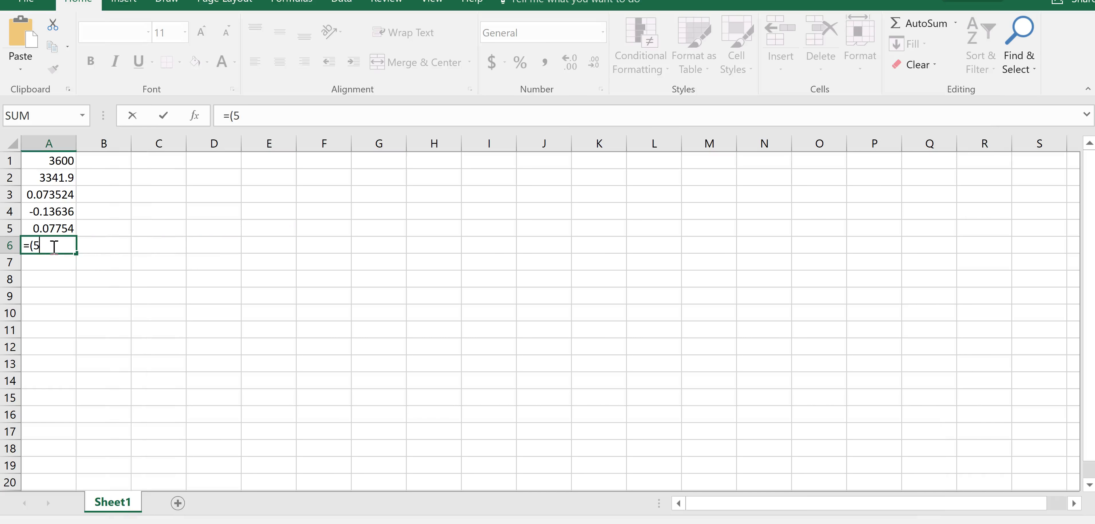
text((593.7-)
key(alt+Tab)
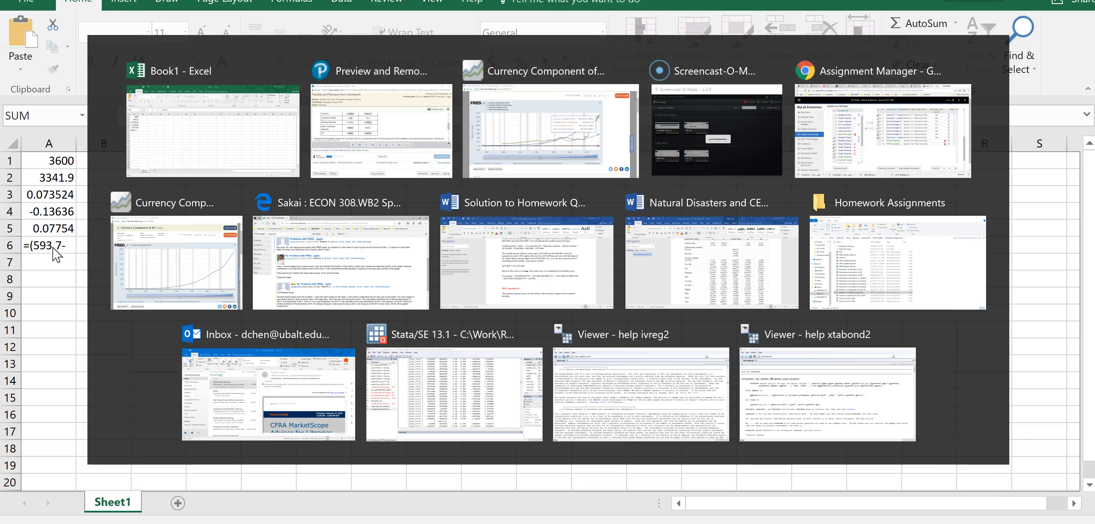
key(alt+Tab)
text(54)
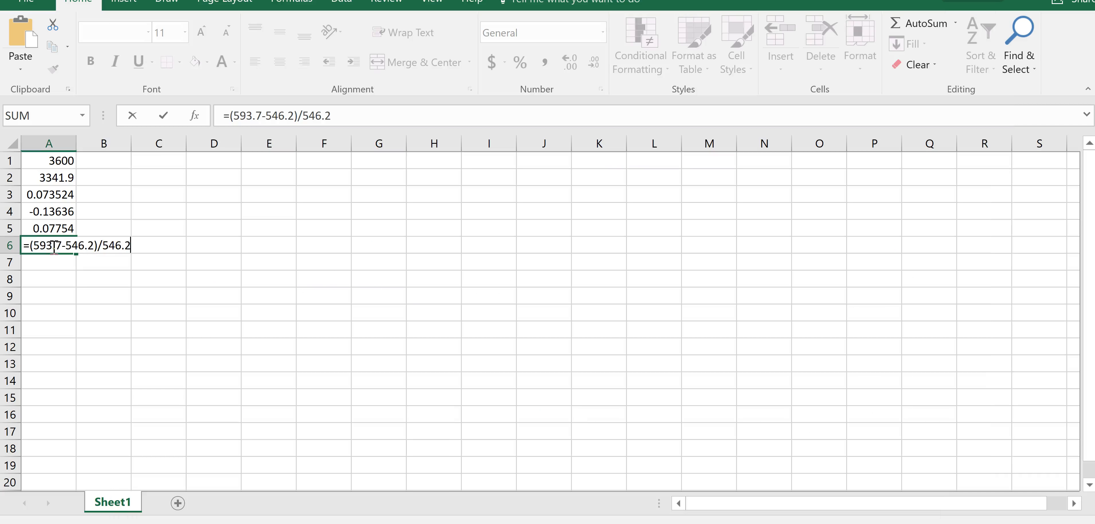
key(Return)
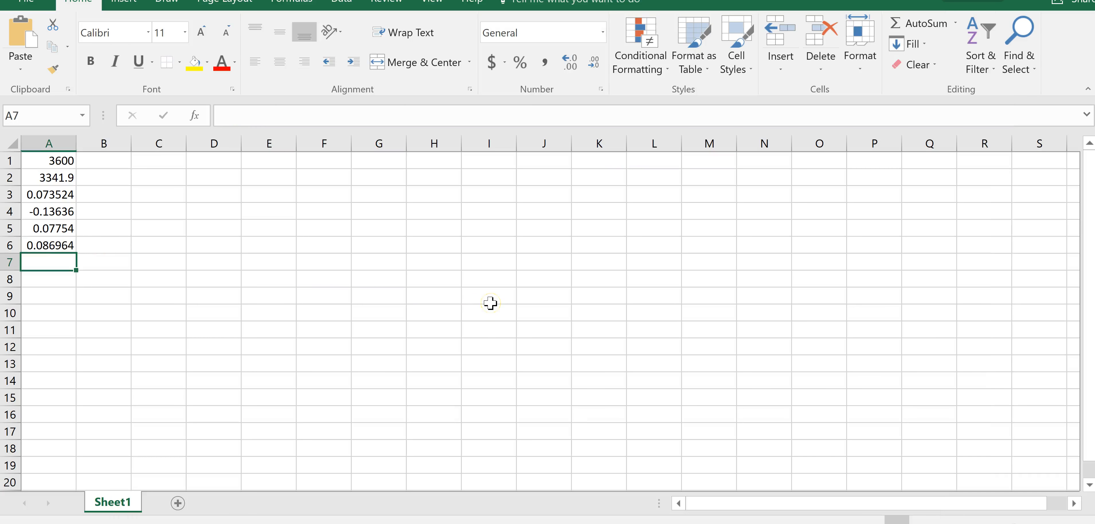
Return to the exercise and enter 8.7 as the percentage change for Other Checkable Deposits
key(alt+Tab)
drag(972, 223, 972, 283)
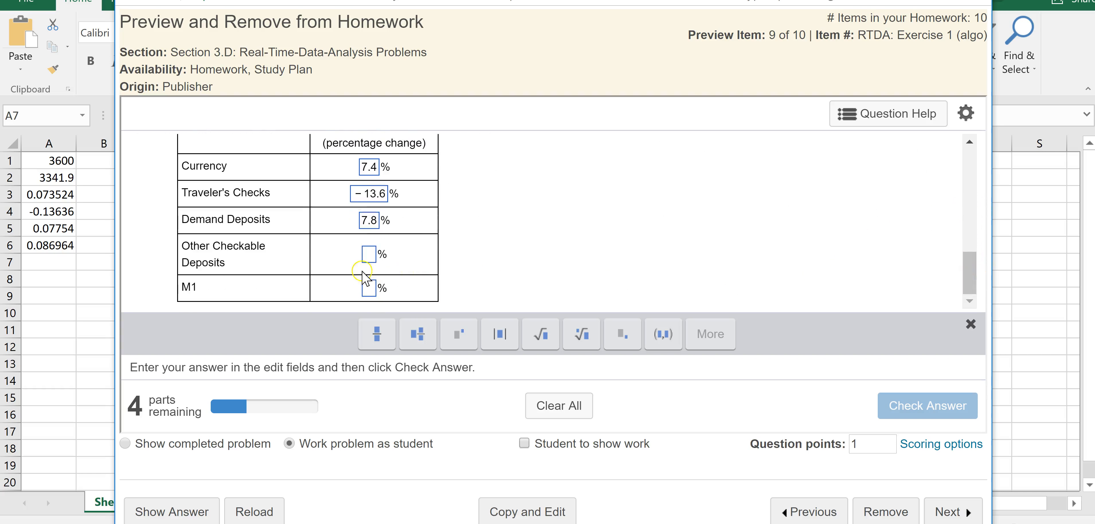
click(367, 255)
text(8.7)
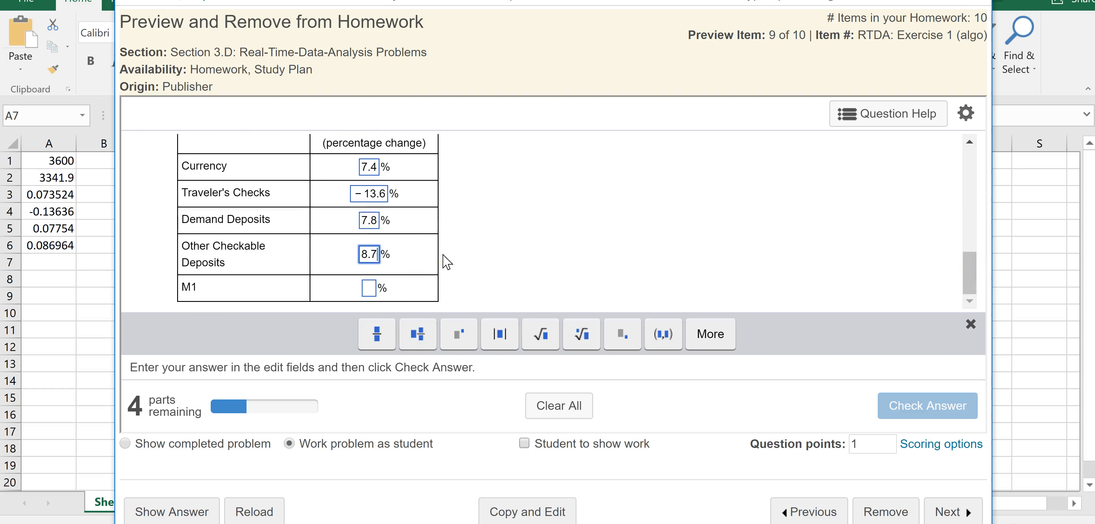
Switch to the Excel sheet and calculate the M1 percentage change in cell B2 as =(A1-A2)/A2
click(372, 288)
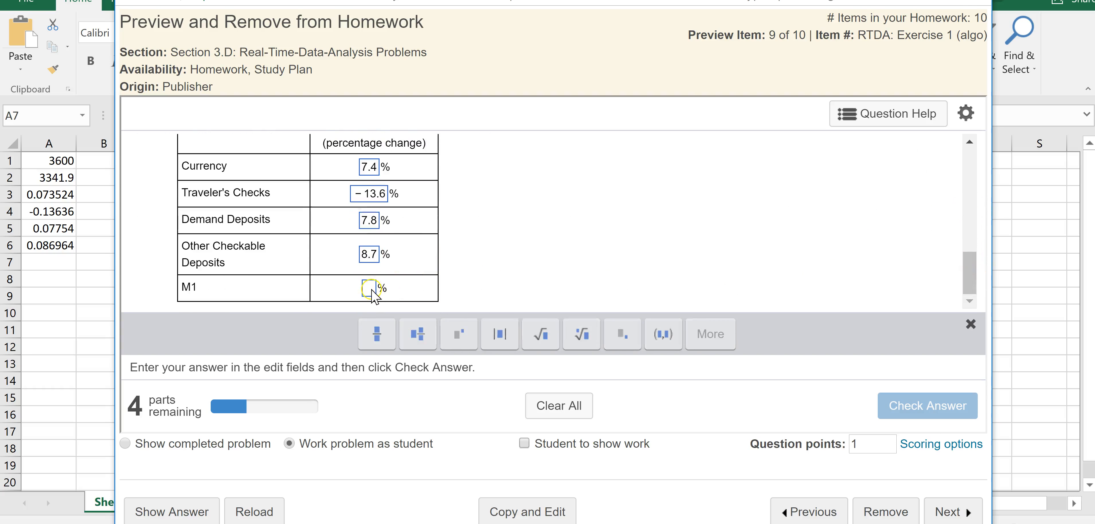
key(alt+Tab)
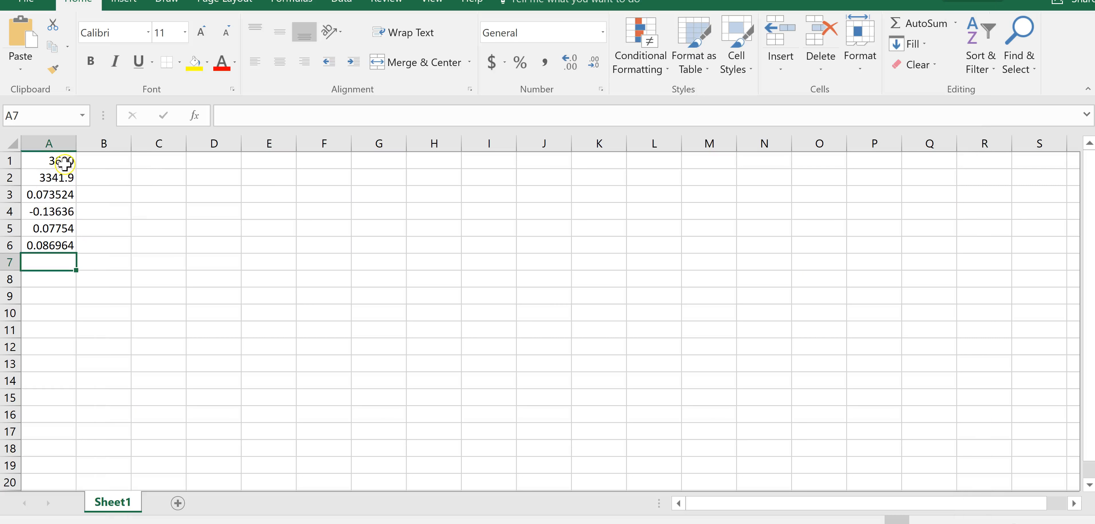
click(61, 161)
click(60, 176)
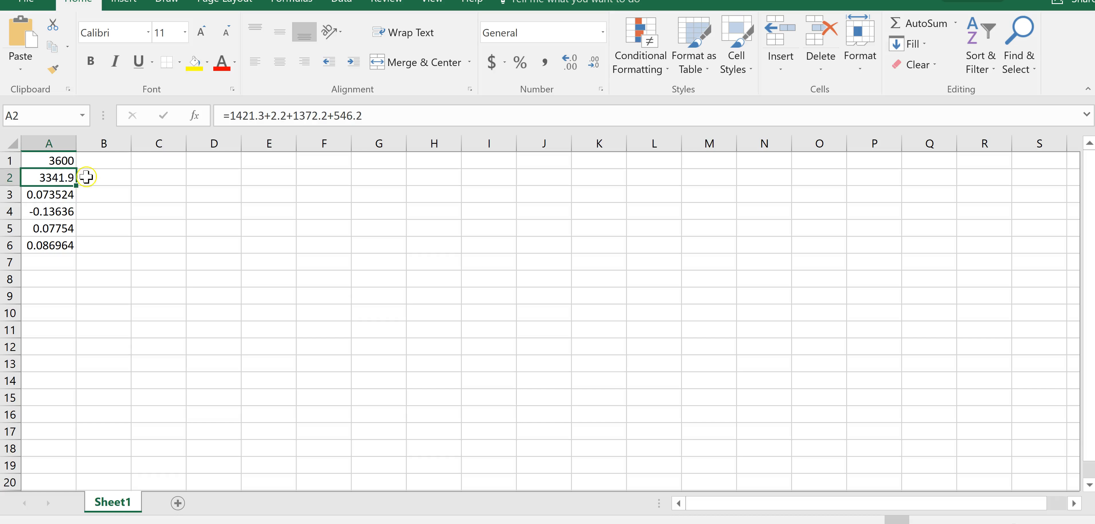
click(112, 177)
text(=()
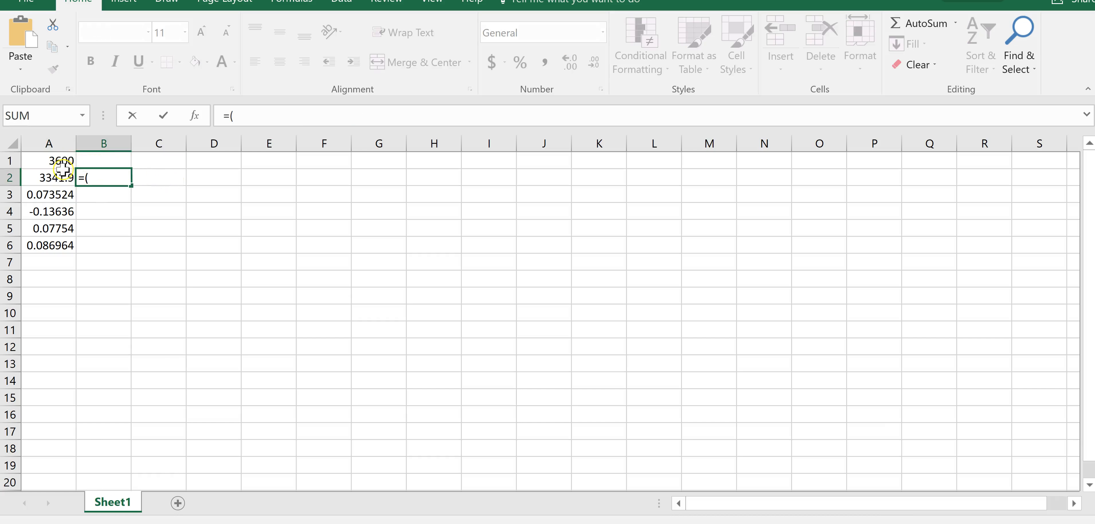
click(62, 161)
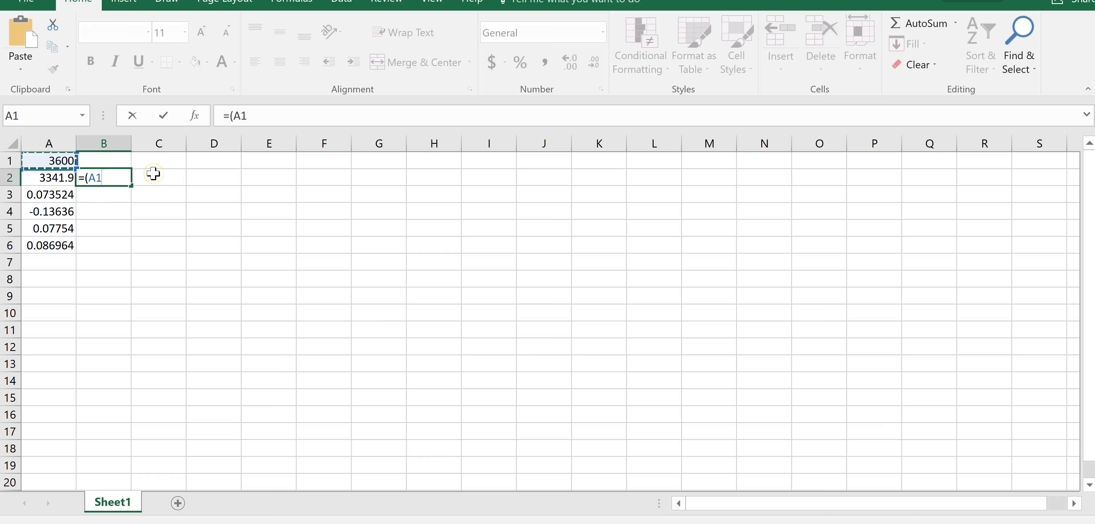
text(-)
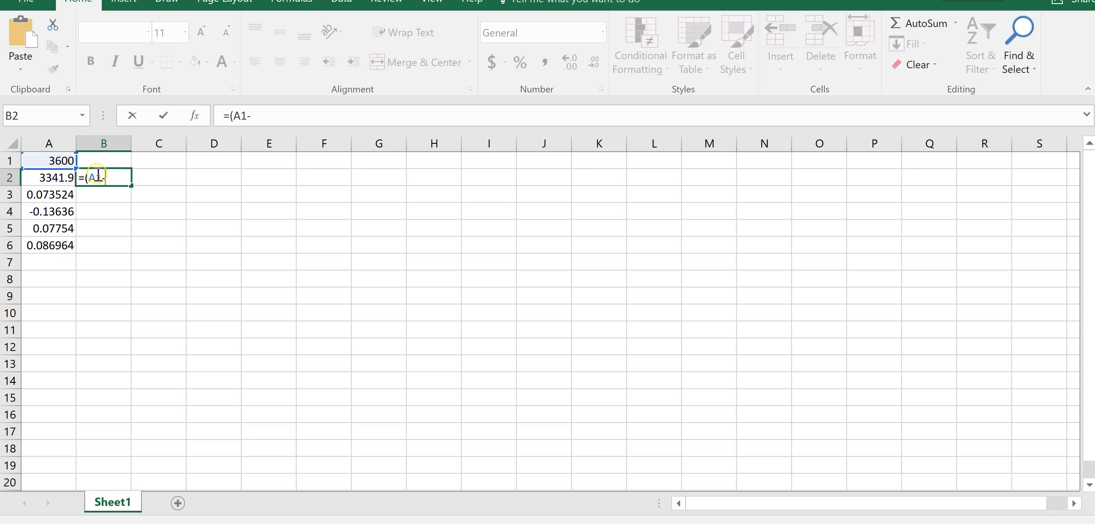
click(53, 179)
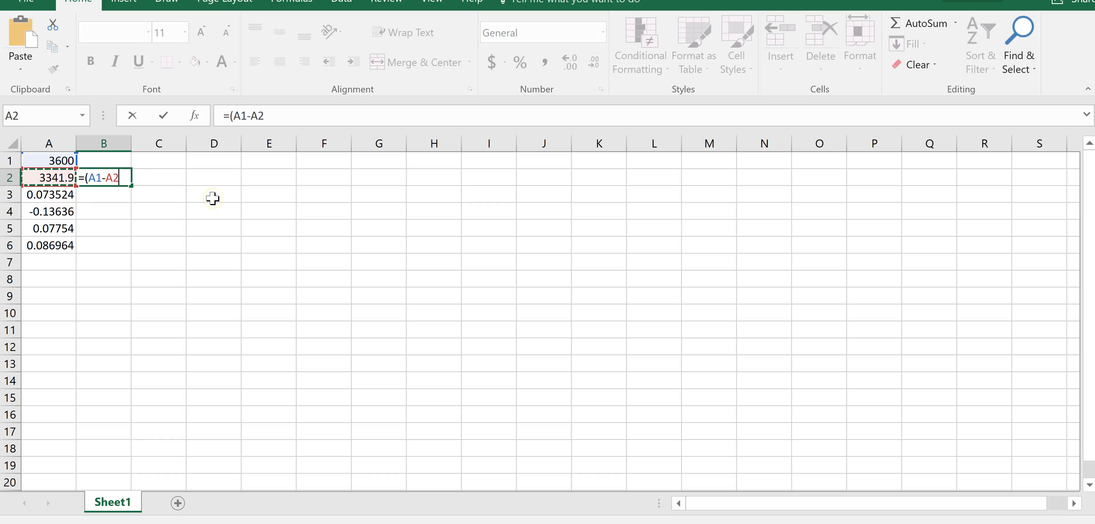
text()/)
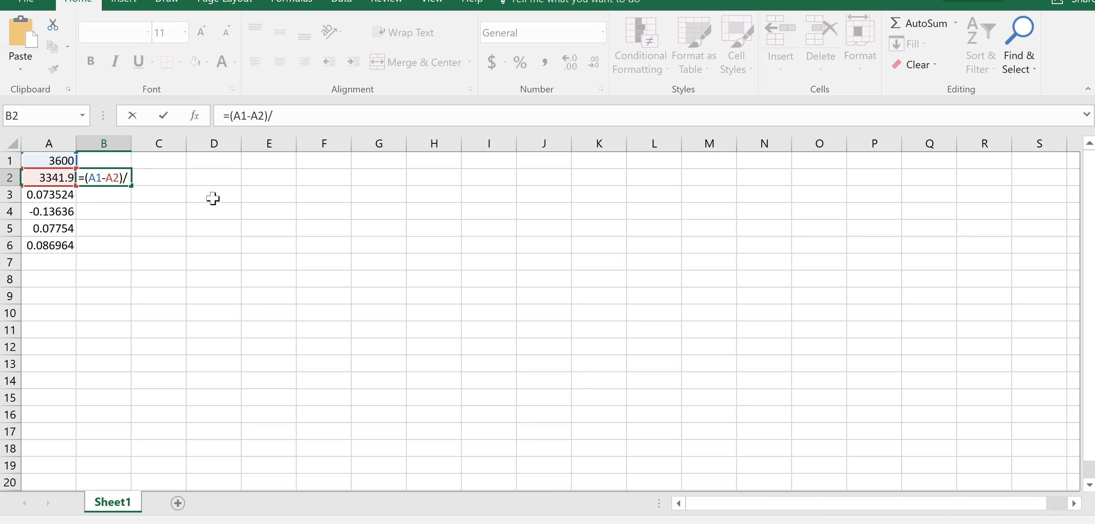
click(53, 178)
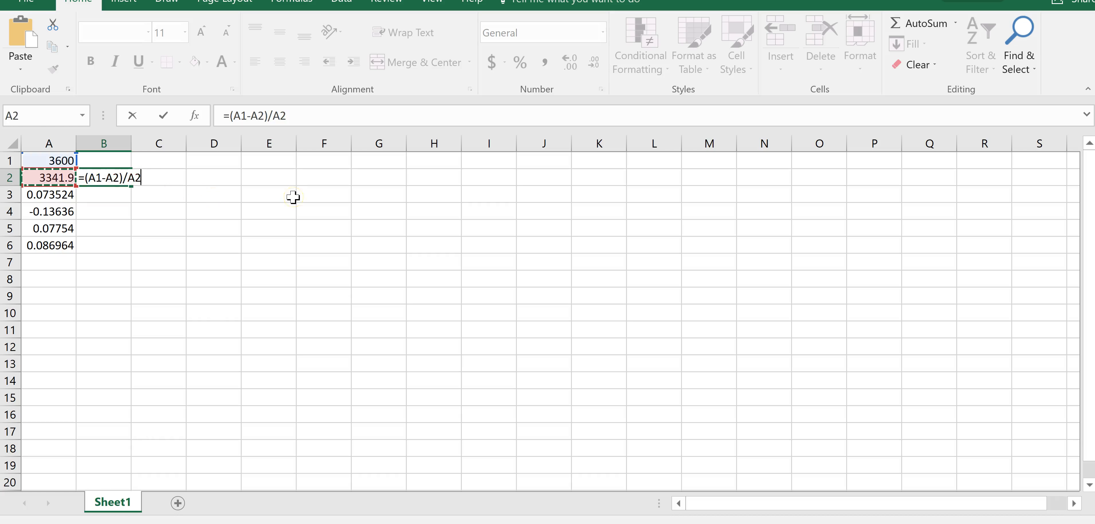
key(Return)
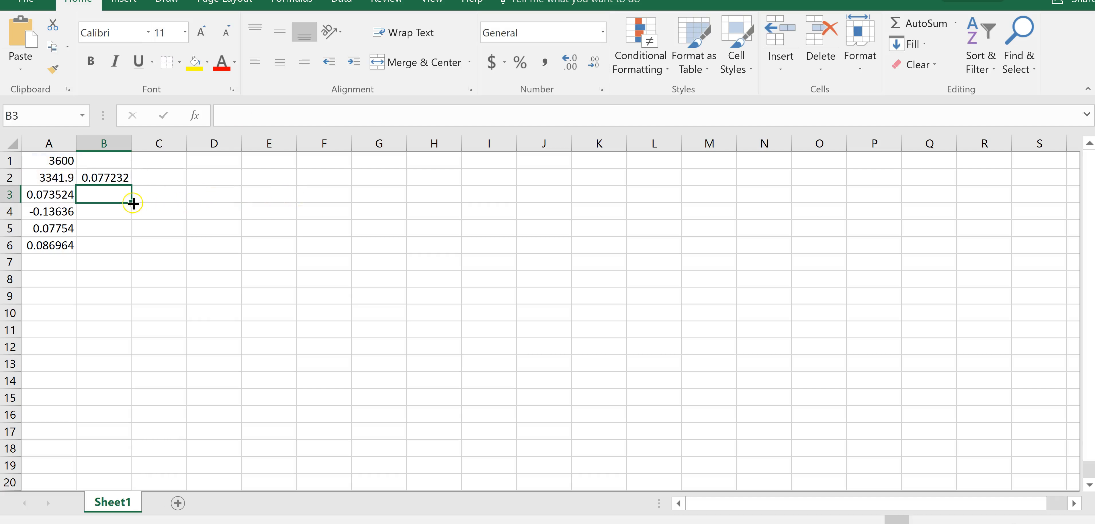
click(127, 195)
Return to the exercise, enter 7.7 as the percentage change for M1, and submit the completed table for checking
key(alt+Tab)
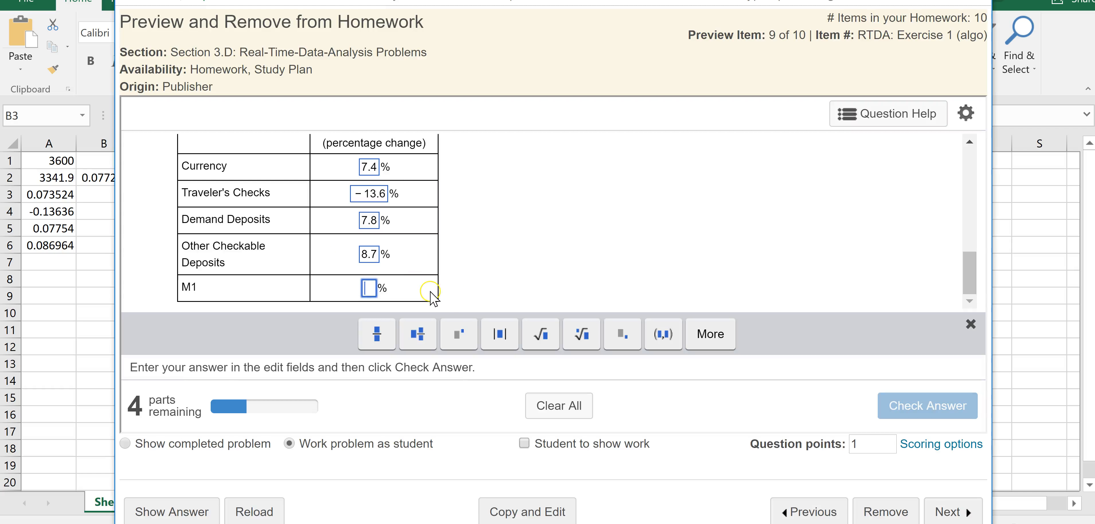
text(7.7)
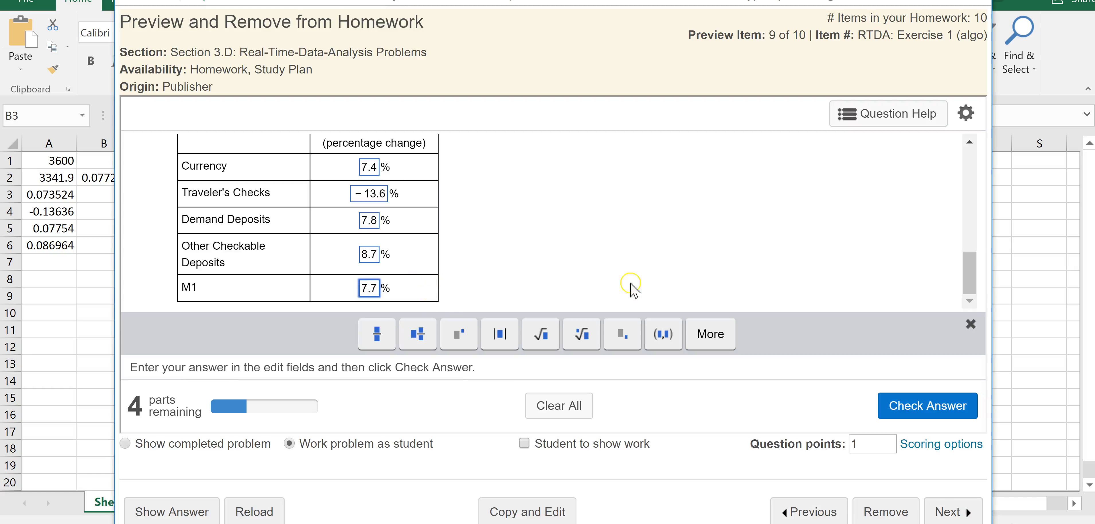
click(921, 402)
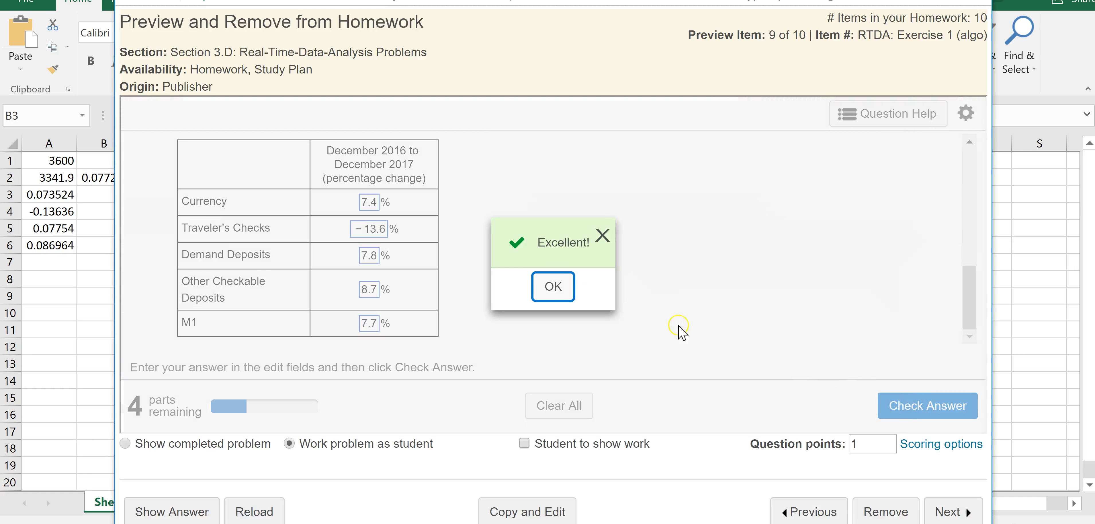
click(553, 287)
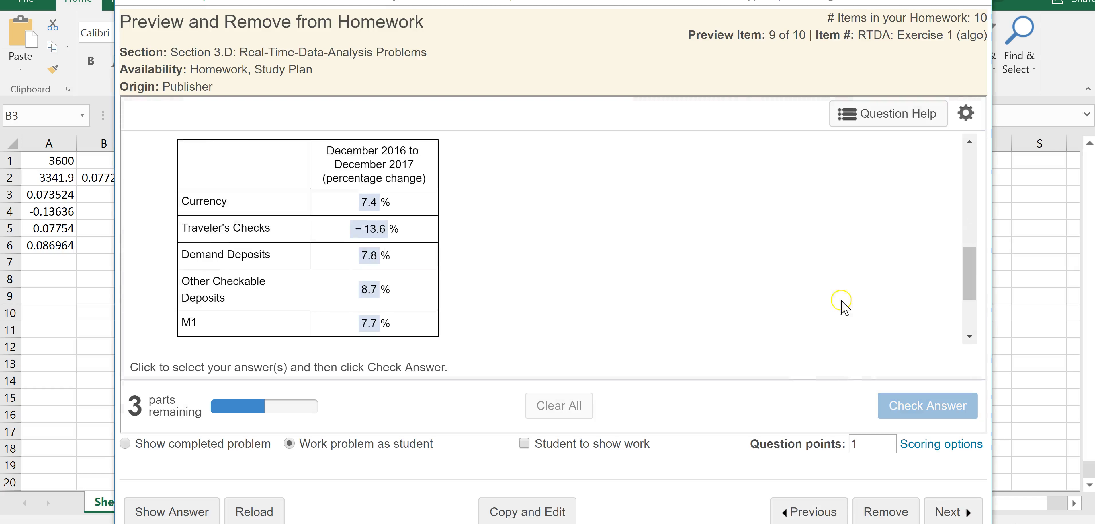
Choose Other Checkable Deposits as the component that grew the fastest from December 2016 to December 2017
drag(969, 289, 970, 302)
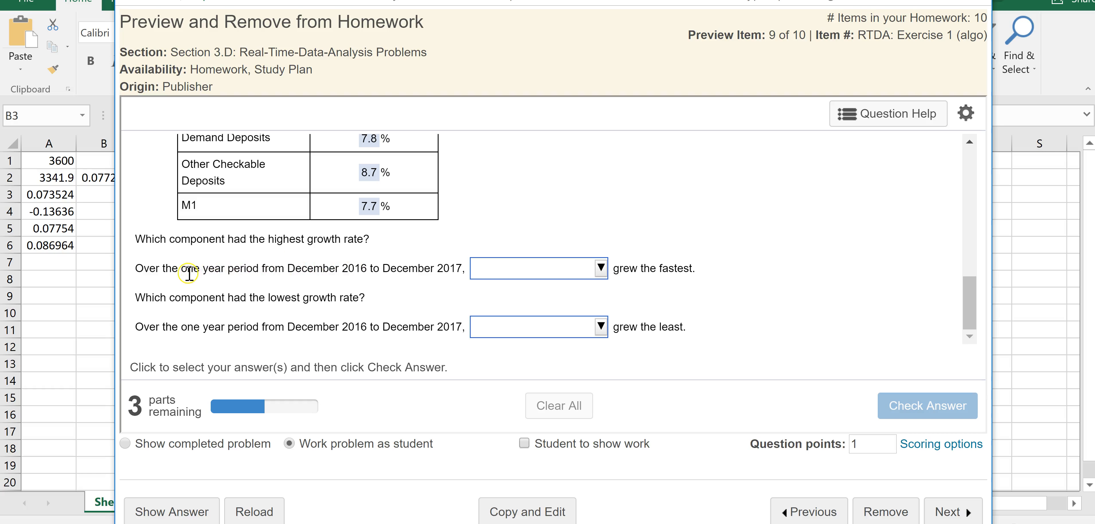
scroll(971, 304, up, 2)
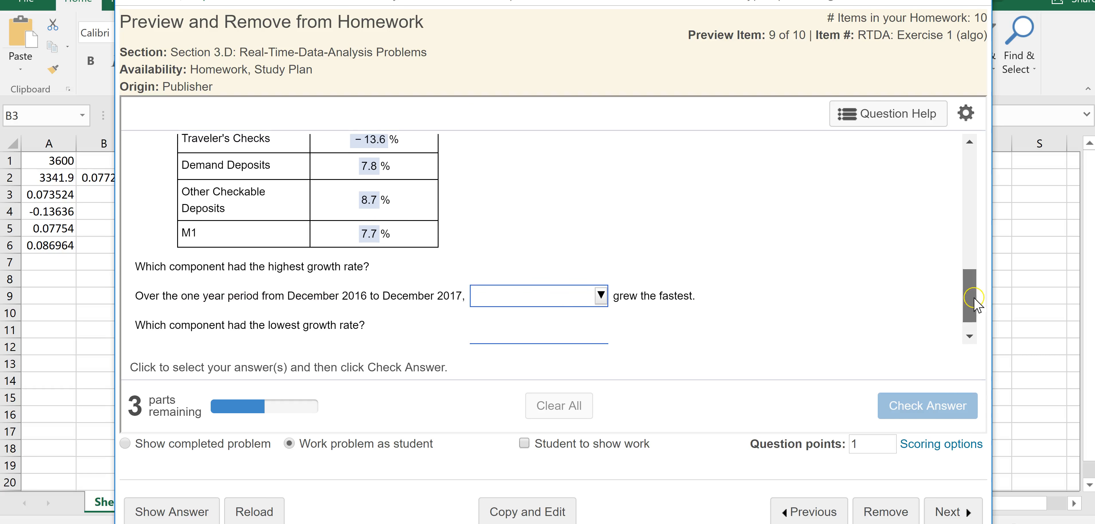
scroll(969, 290, up, 2)
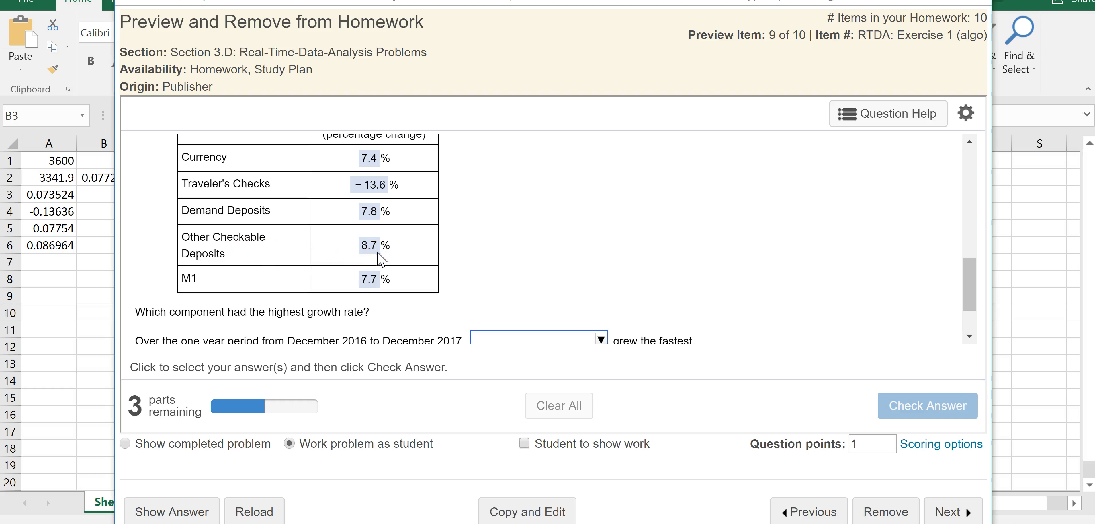
scroll(967, 287, down, 2)
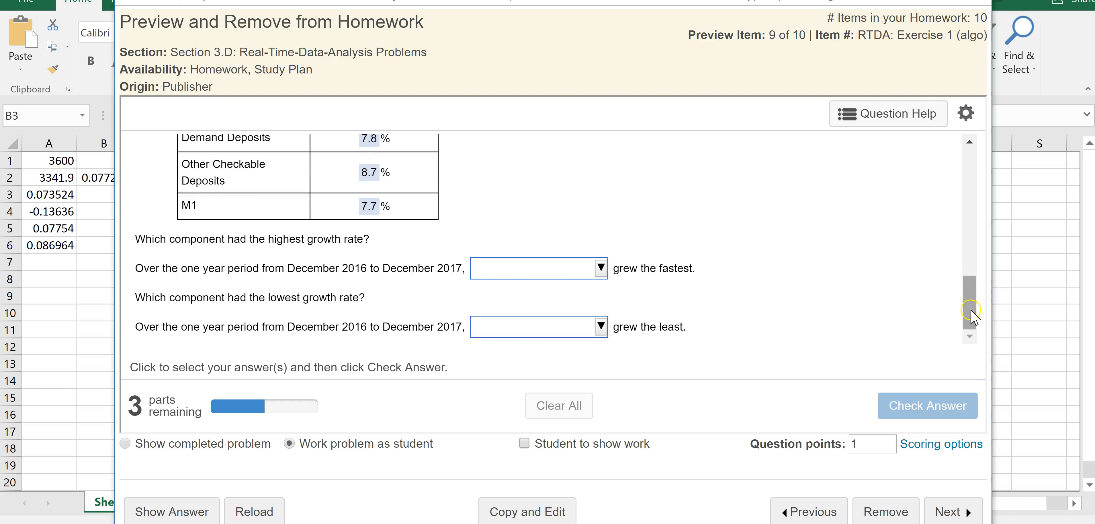
click(600, 269)
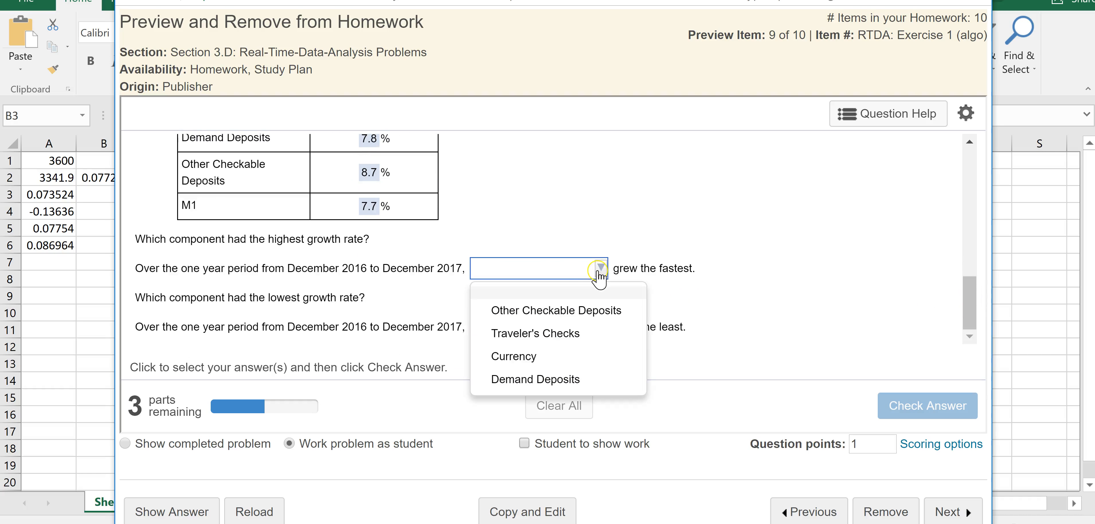
click(557, 310)
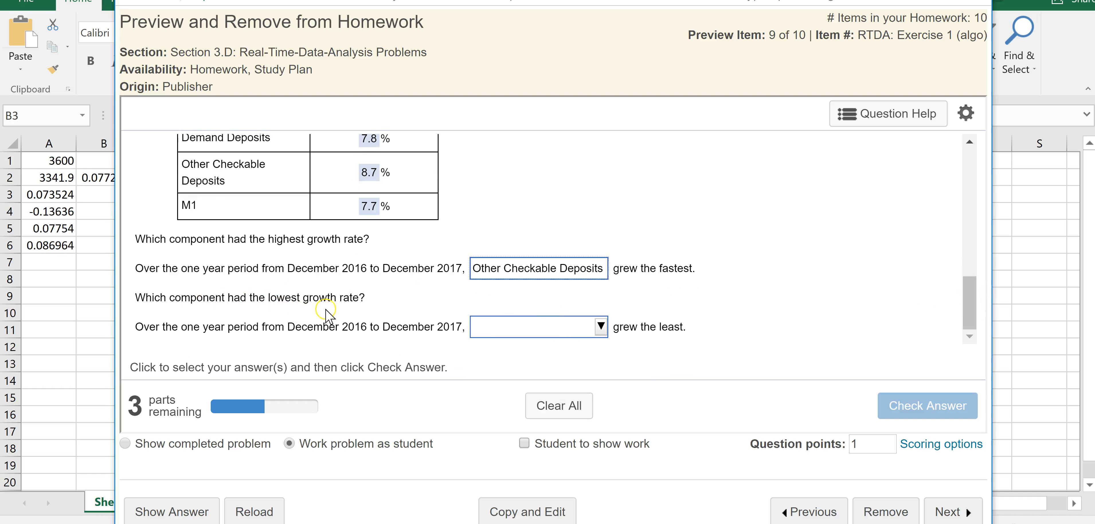
Choose Traveler's Checks as the component that grew the least and submit both growth-rate answers for checking
drag(974, 316, 978, 294)
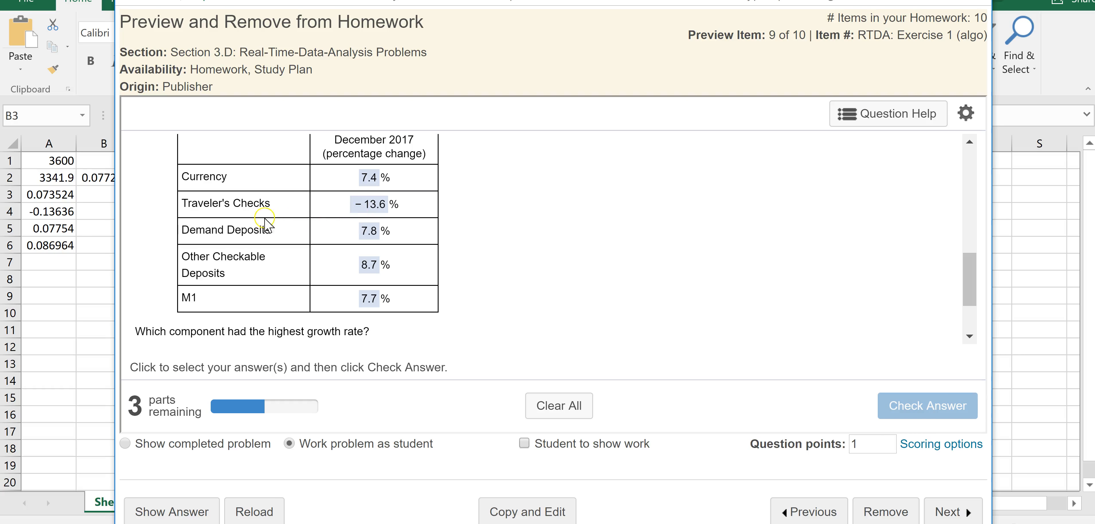
drag(969, 288, 972, 315)
click(599, 326)
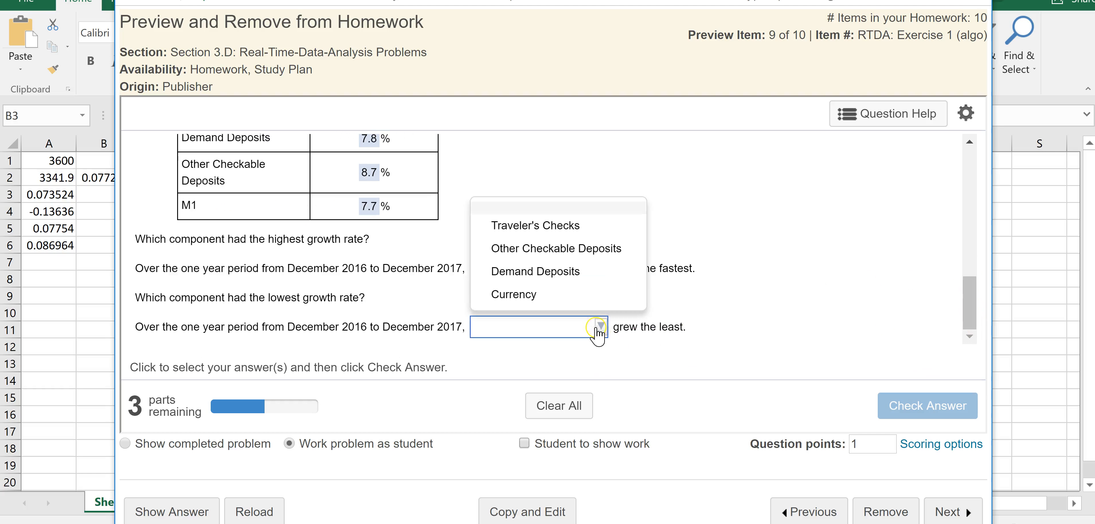
click(570, 225)
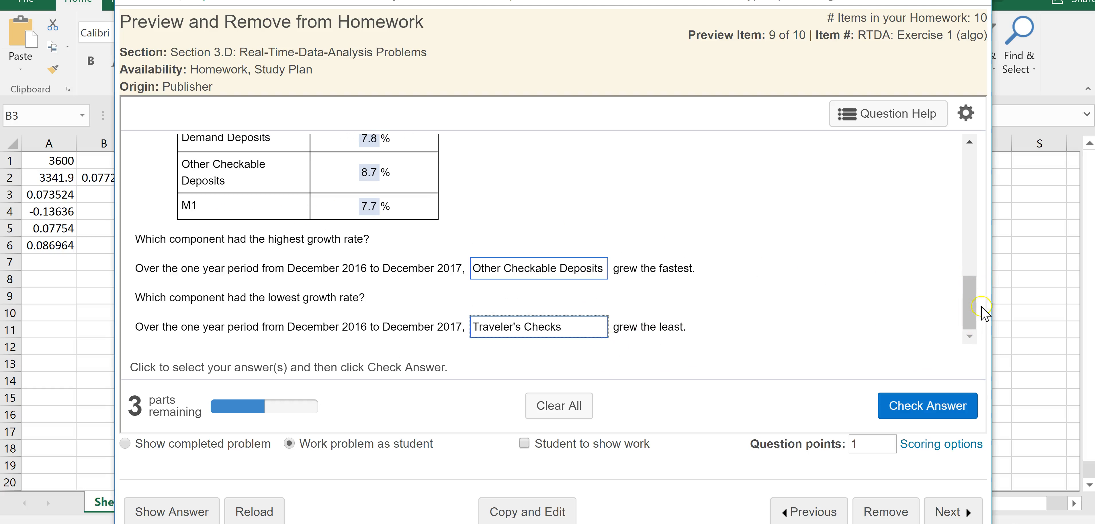
click(937, 405)
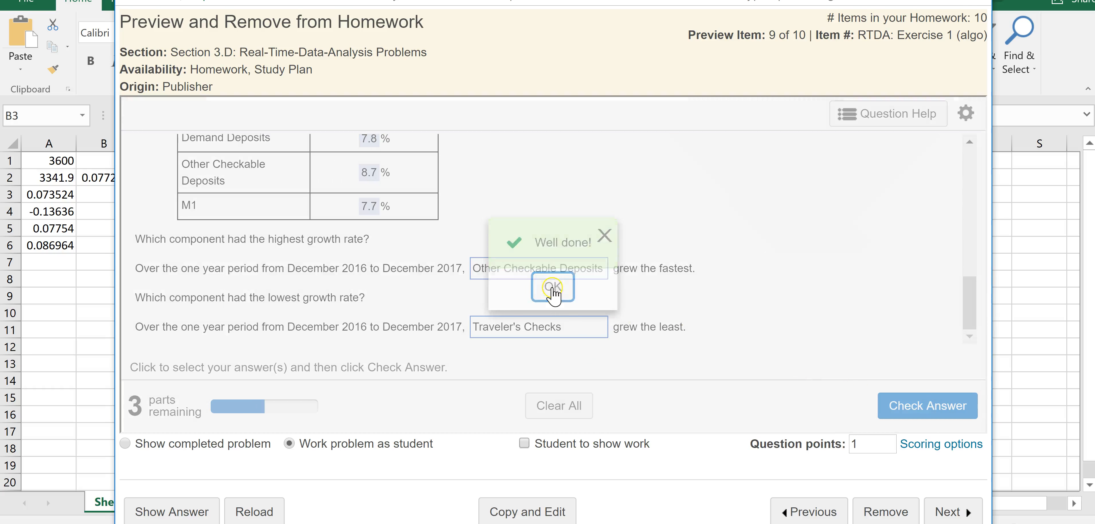
click(553, 294)
Review the instructions and table for the January 2000 to December 2017 calculations, along with the exercise's opening data instructions
drag(973, 300, 973, 284)
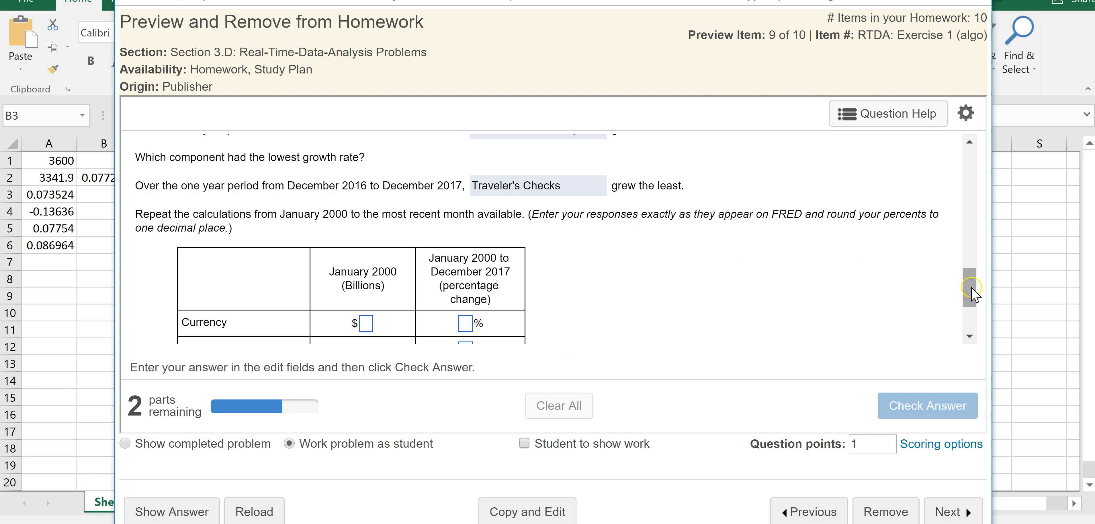
scroll(977, 325, down, 3)
scroll(977, 326, down, 1)
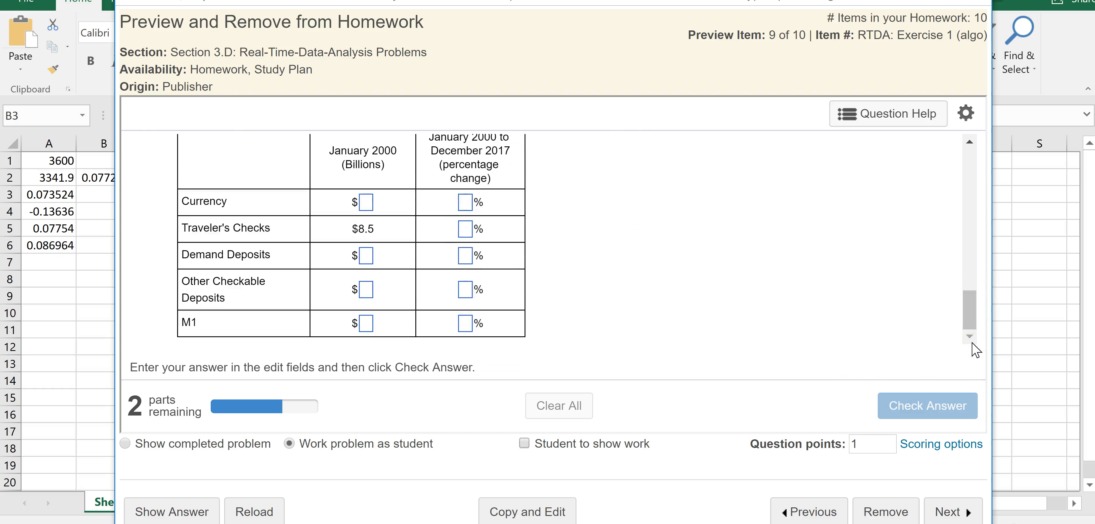
drag(969, 338, 975, 296)
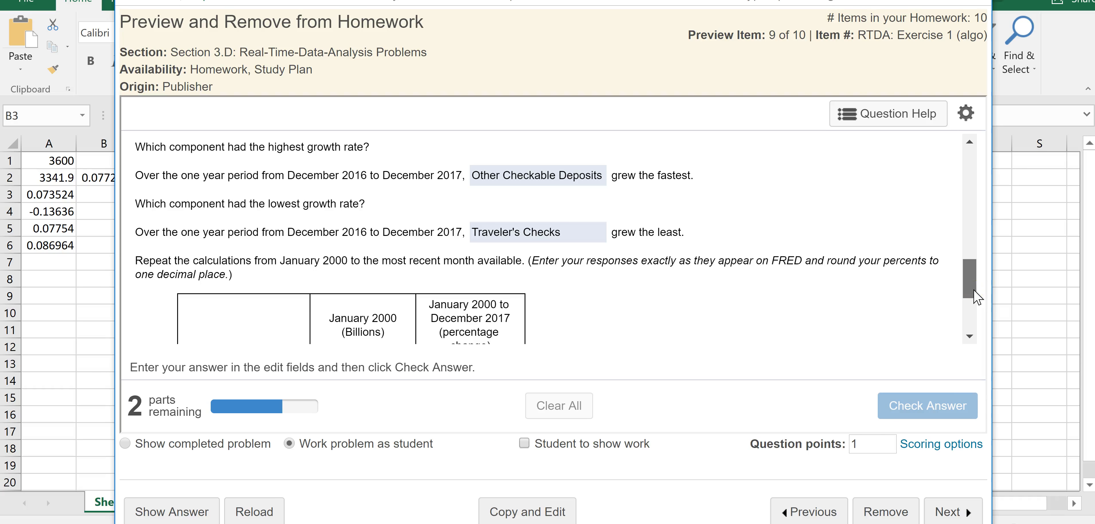
drag(973, 291, 1003, 145)
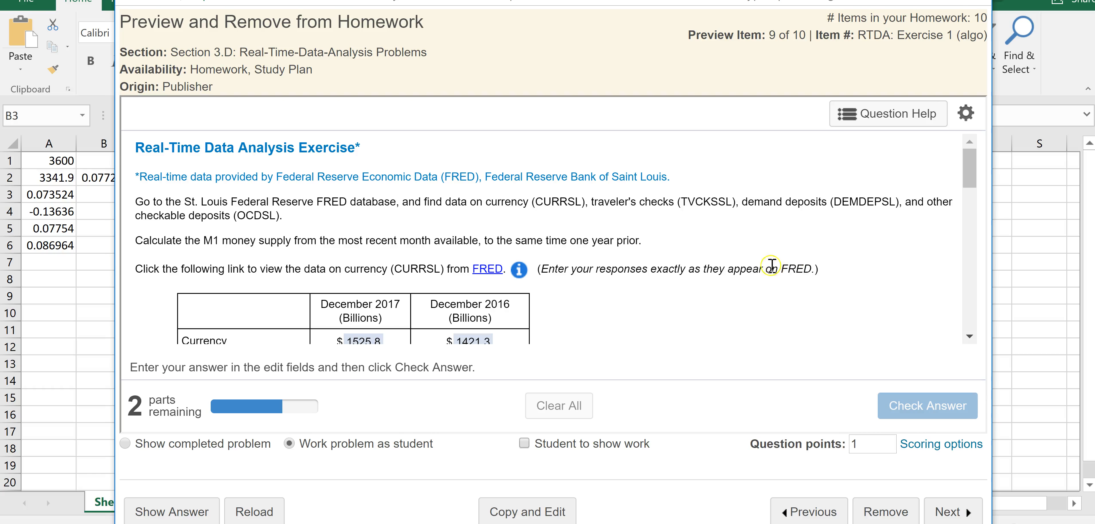
Compare the December 2017 values of the M1 components on the FRED graph with those in the exercise's first table
mouse_move(397, 523)
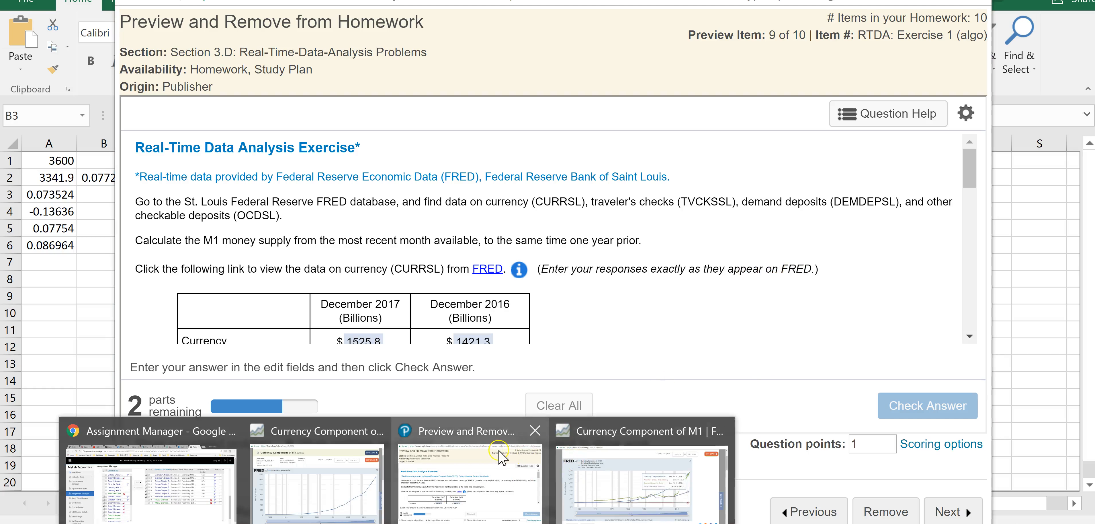
click(589, 441)
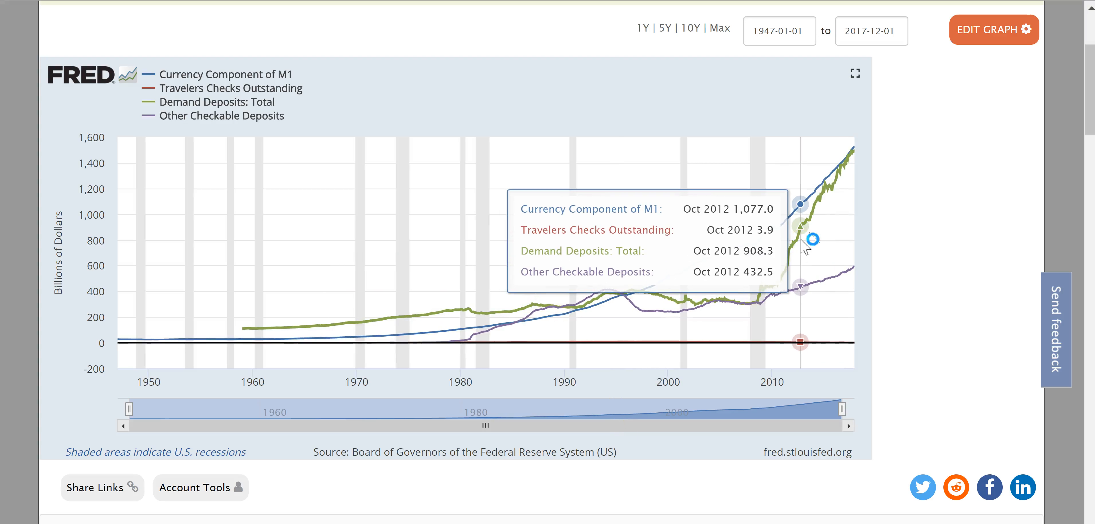
key(alt+Tab)
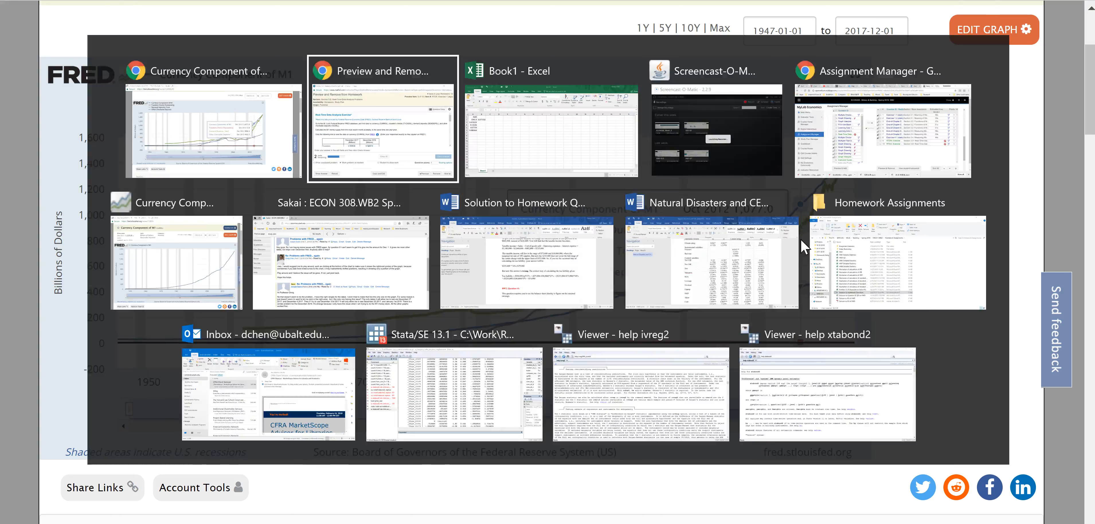
drag(970, 168, 970, 197)
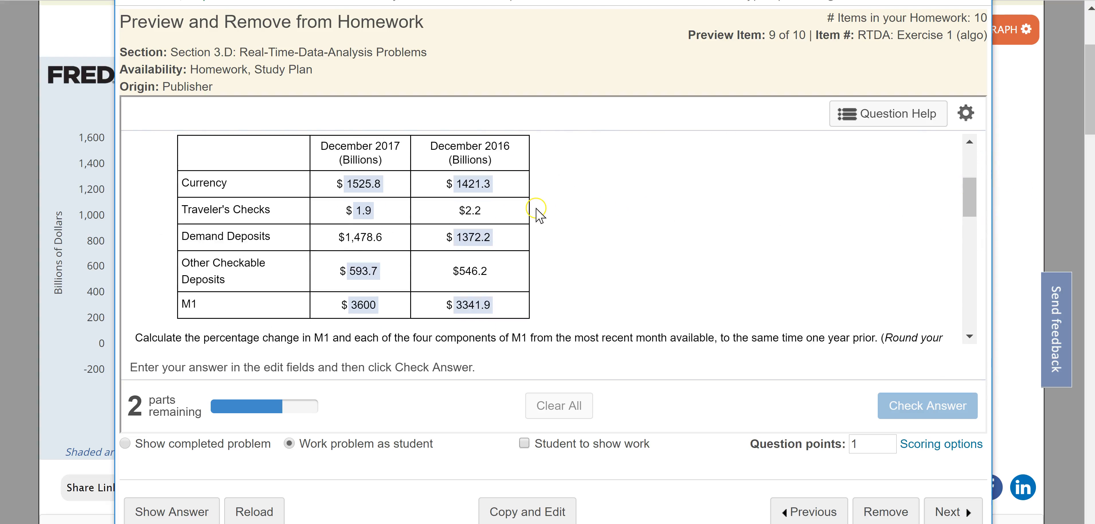
key(alt+Tab)
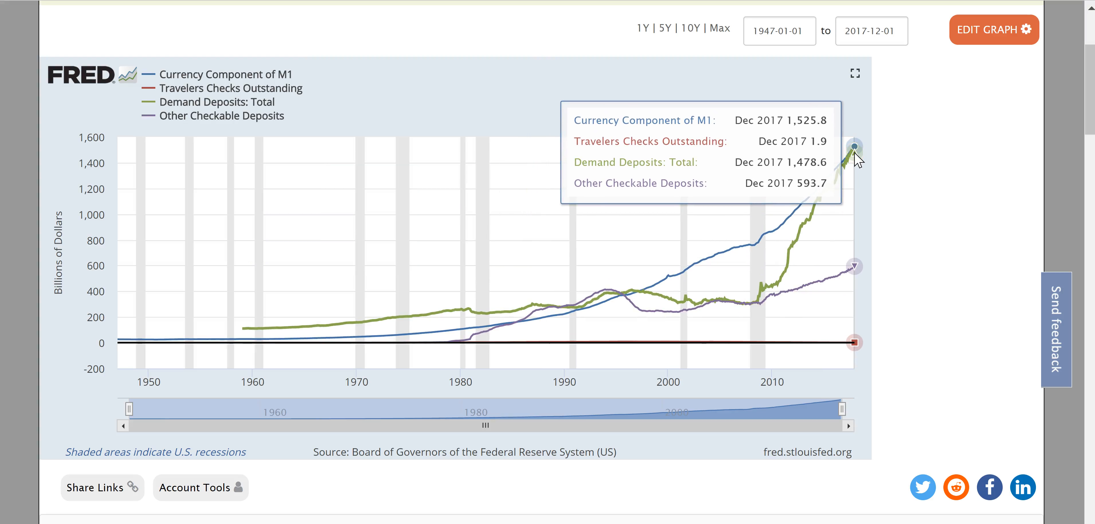
key(alt+Tab)
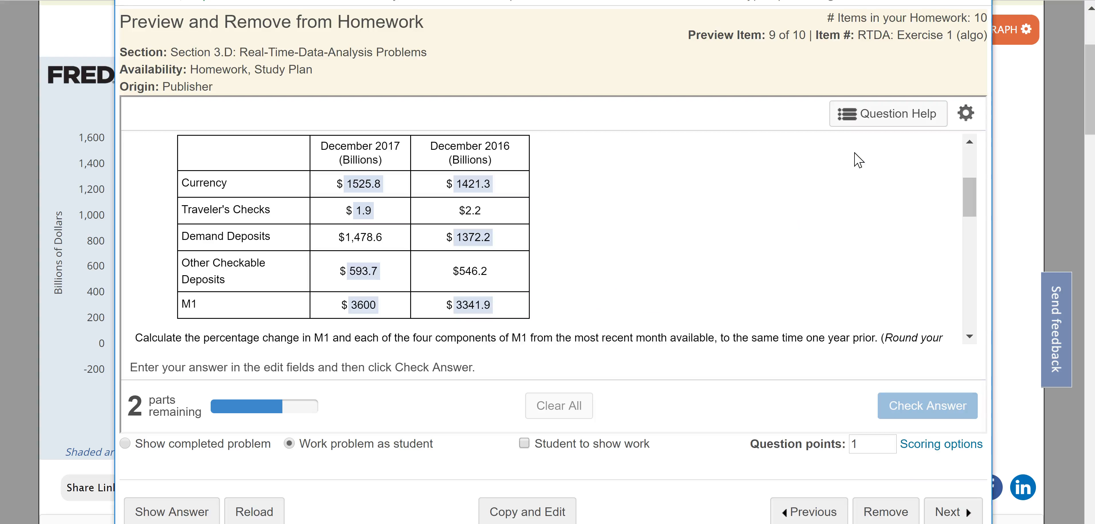
key(alt+Tab)
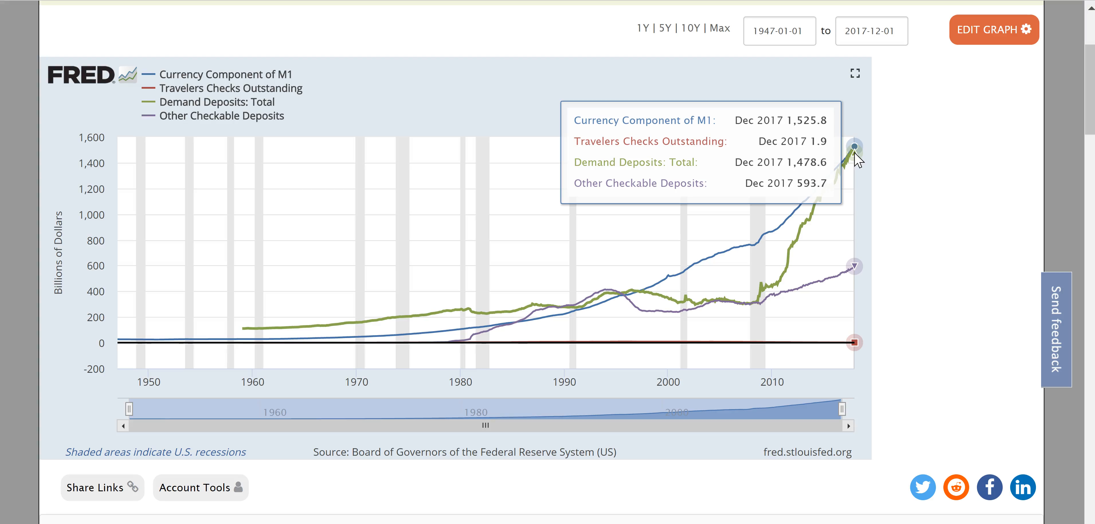
key(alt+Tab)
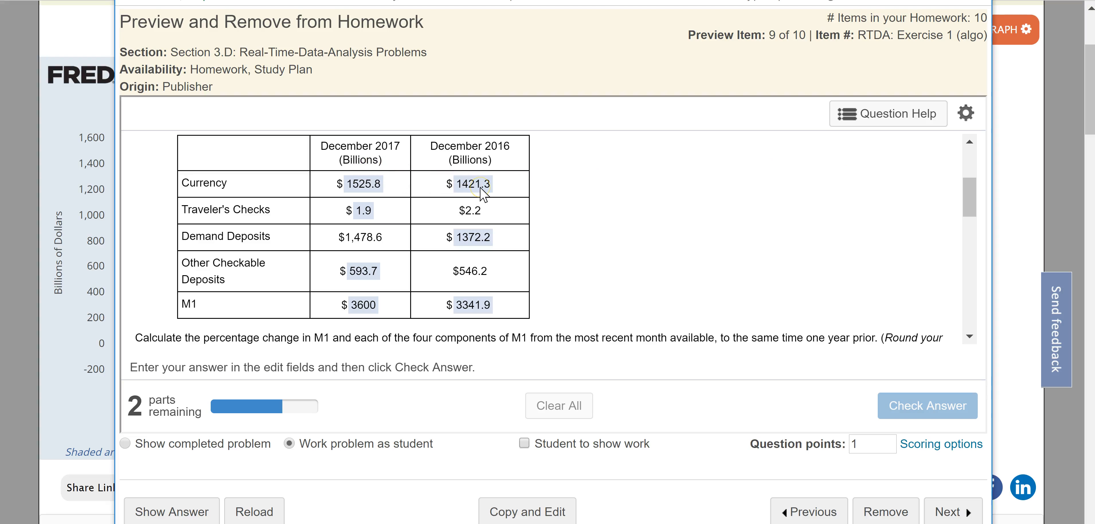
key(alt+Tab)
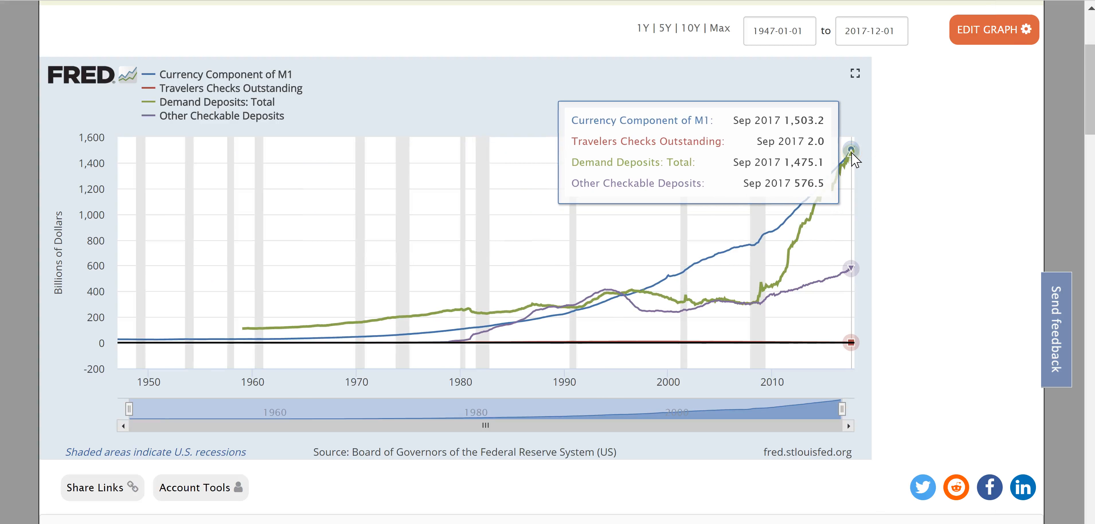
key(alt+Tab)
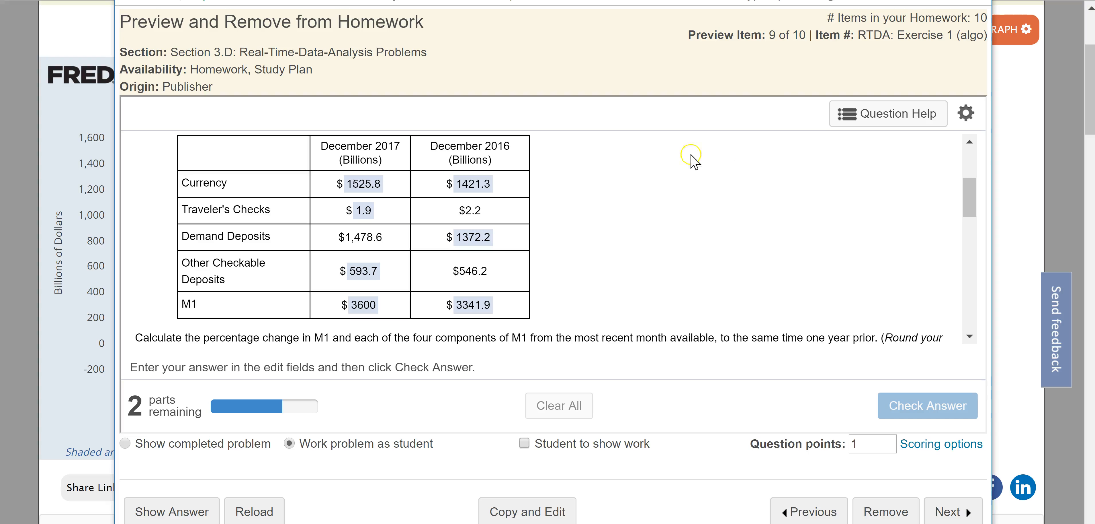